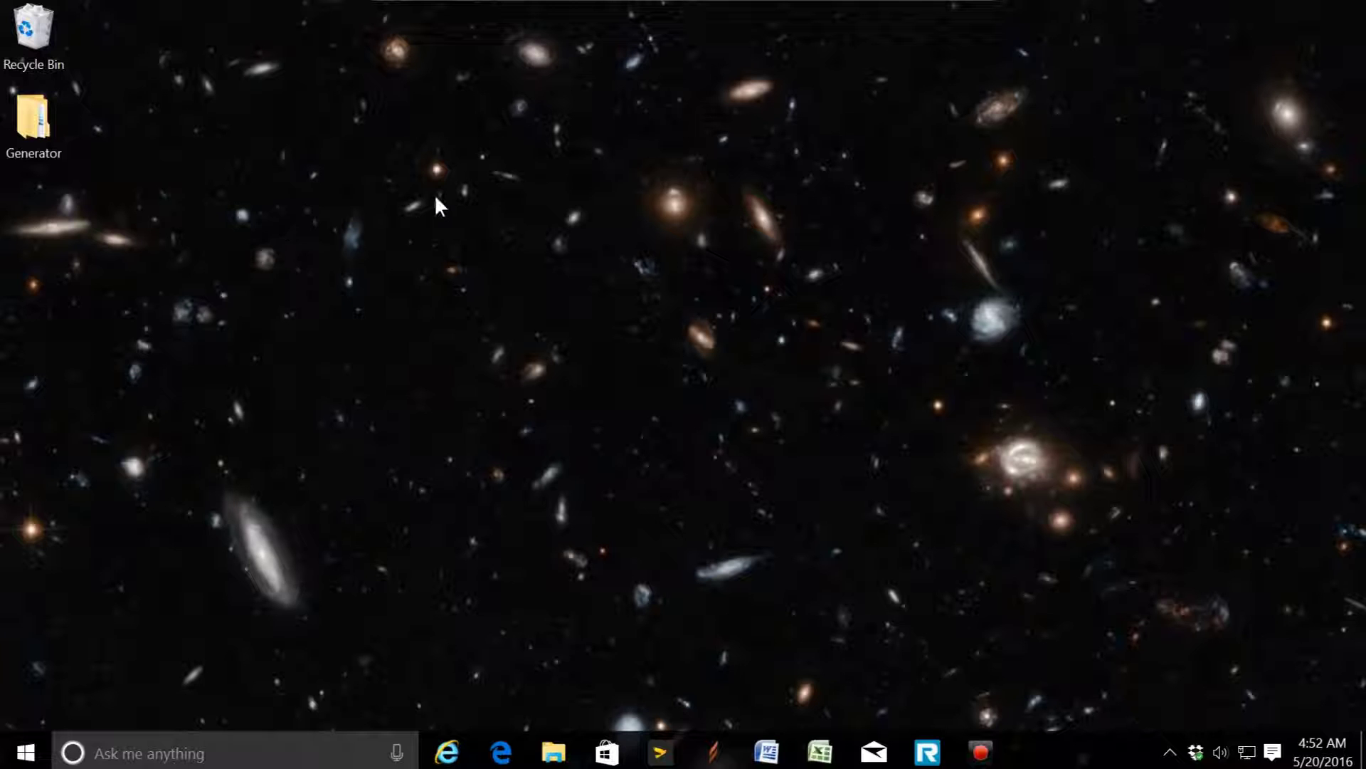
Extract the G-Code Generator ver 6a1 zip to its suggested folder and close the original Generator window.
double_click(30, 133)
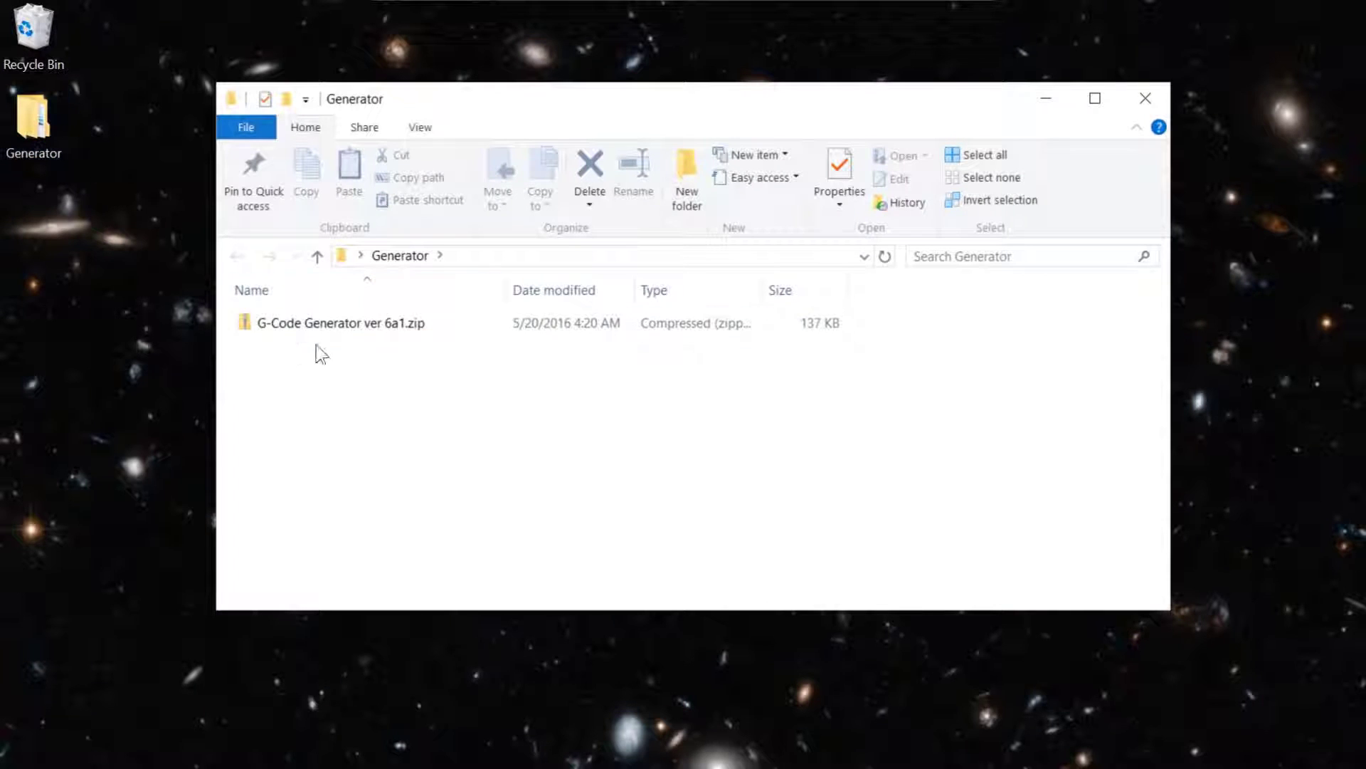
click(402, 329)
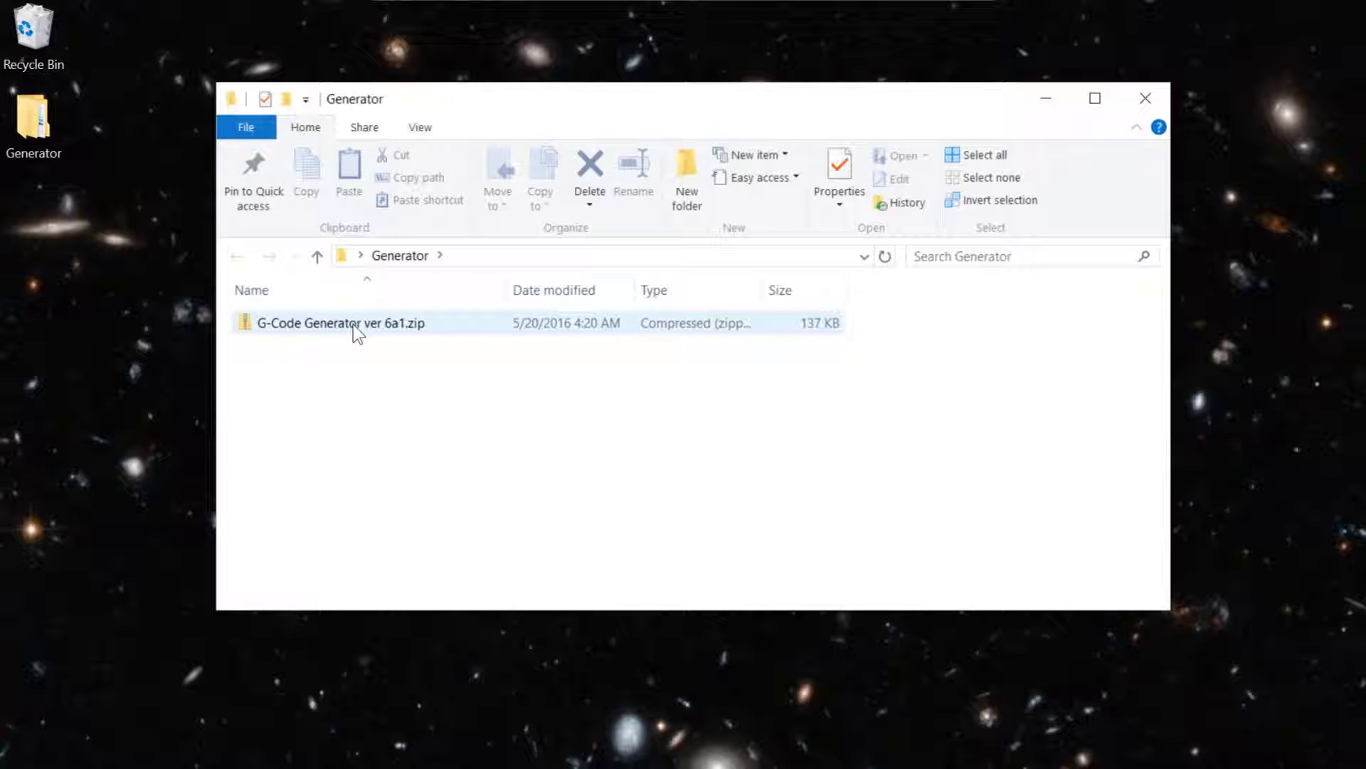
right_click(303, 326)
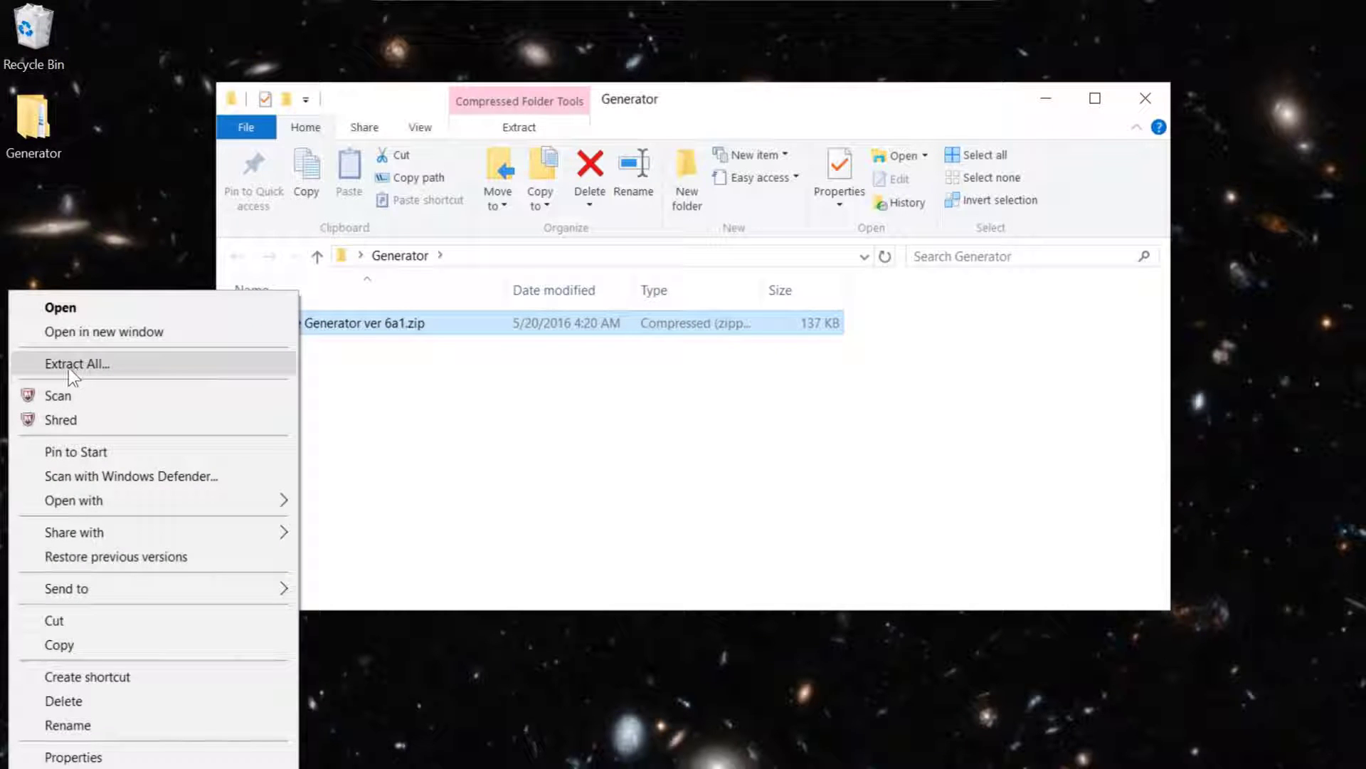
click(75, 365)
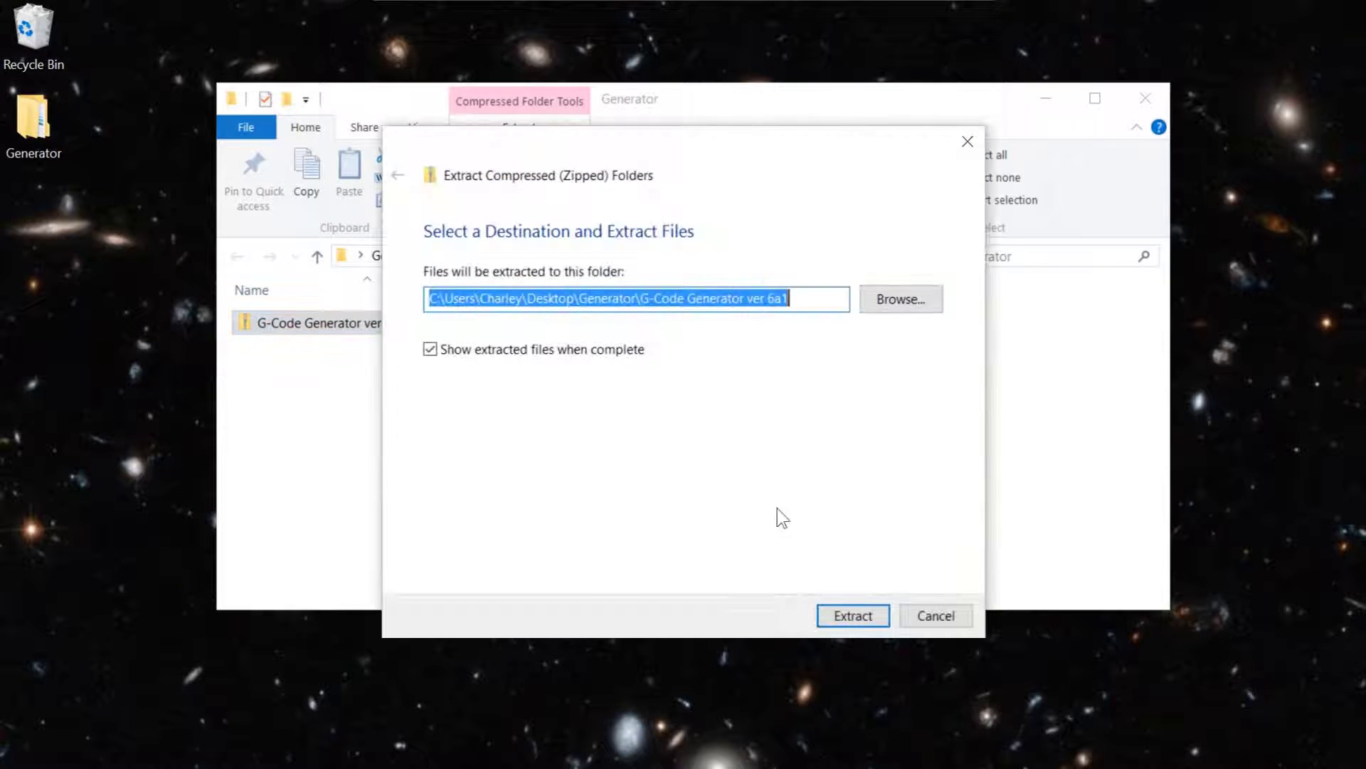
click(846, 612)
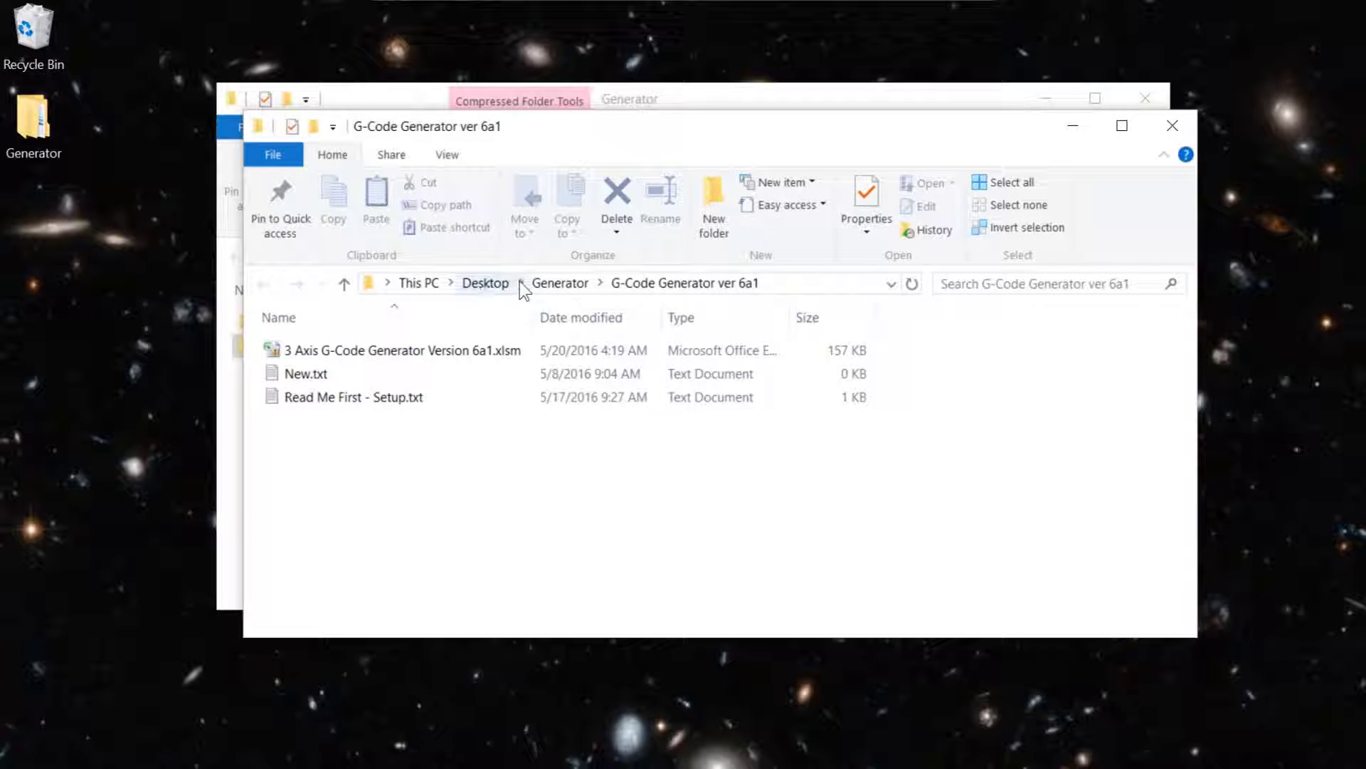
drag(646, 135, 668, 204)
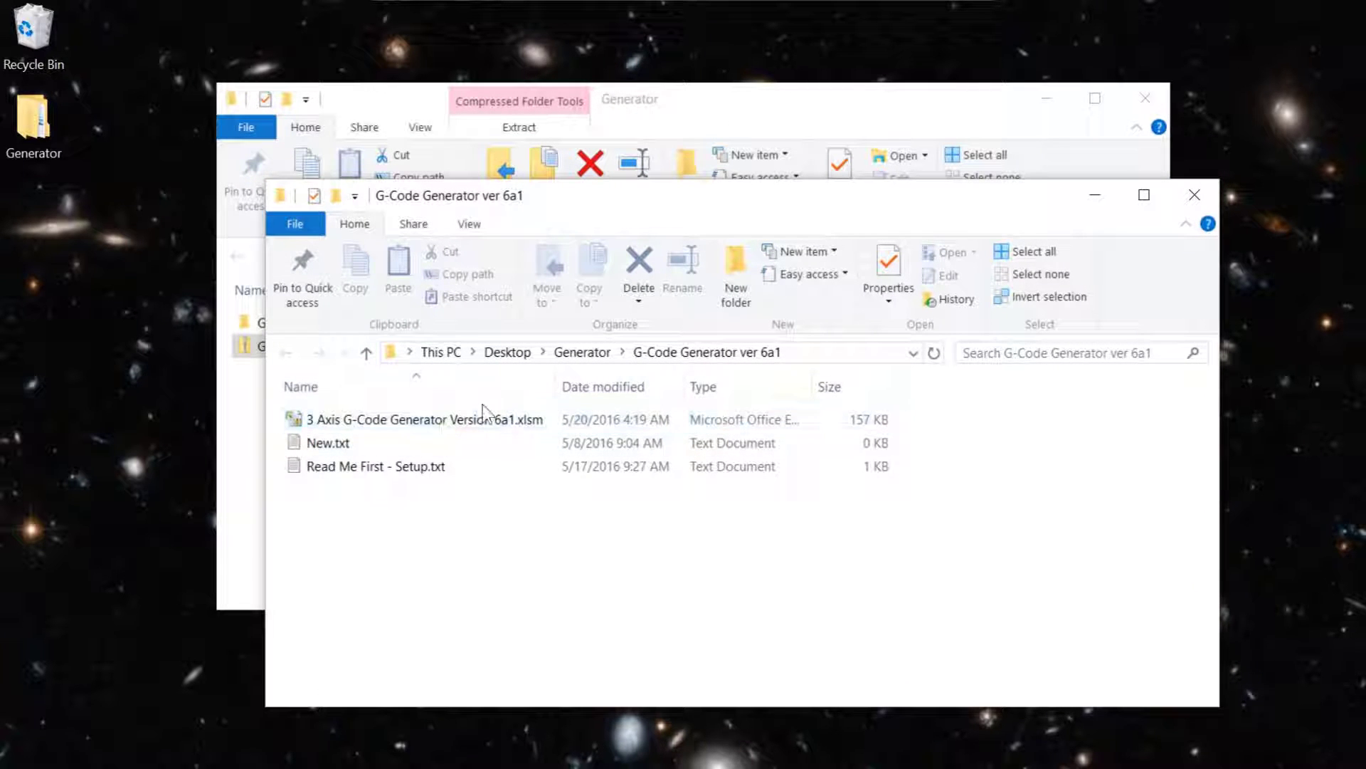
click(708, 105)
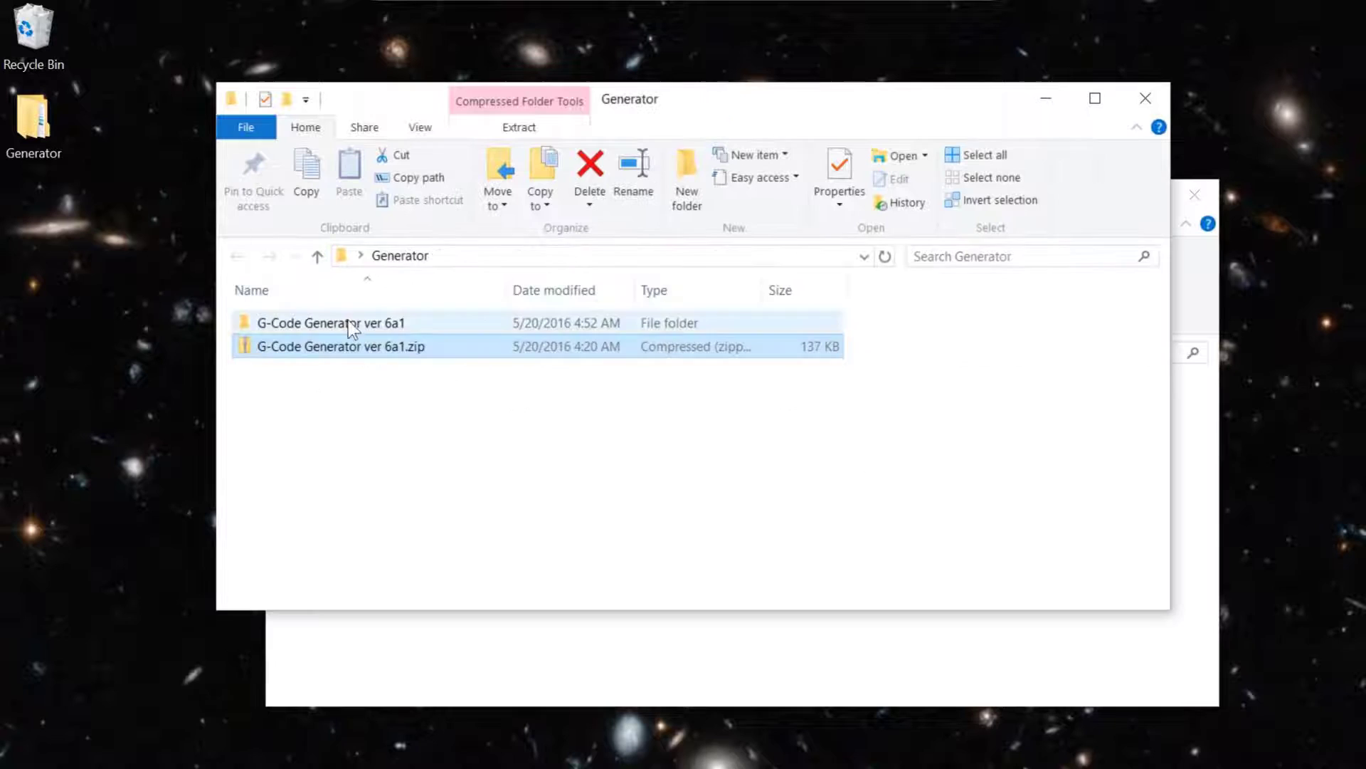
click(1146, 97)
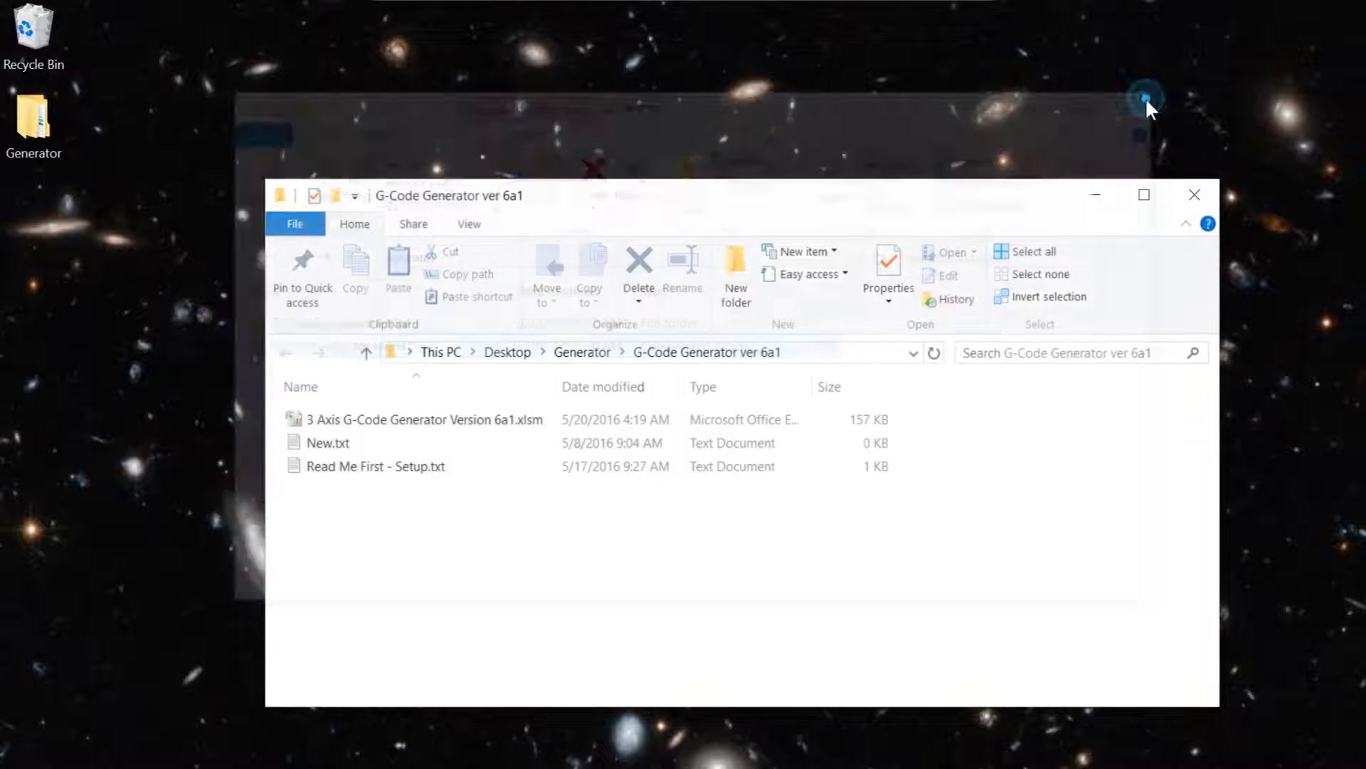
drag(722, 208, 682, 145)
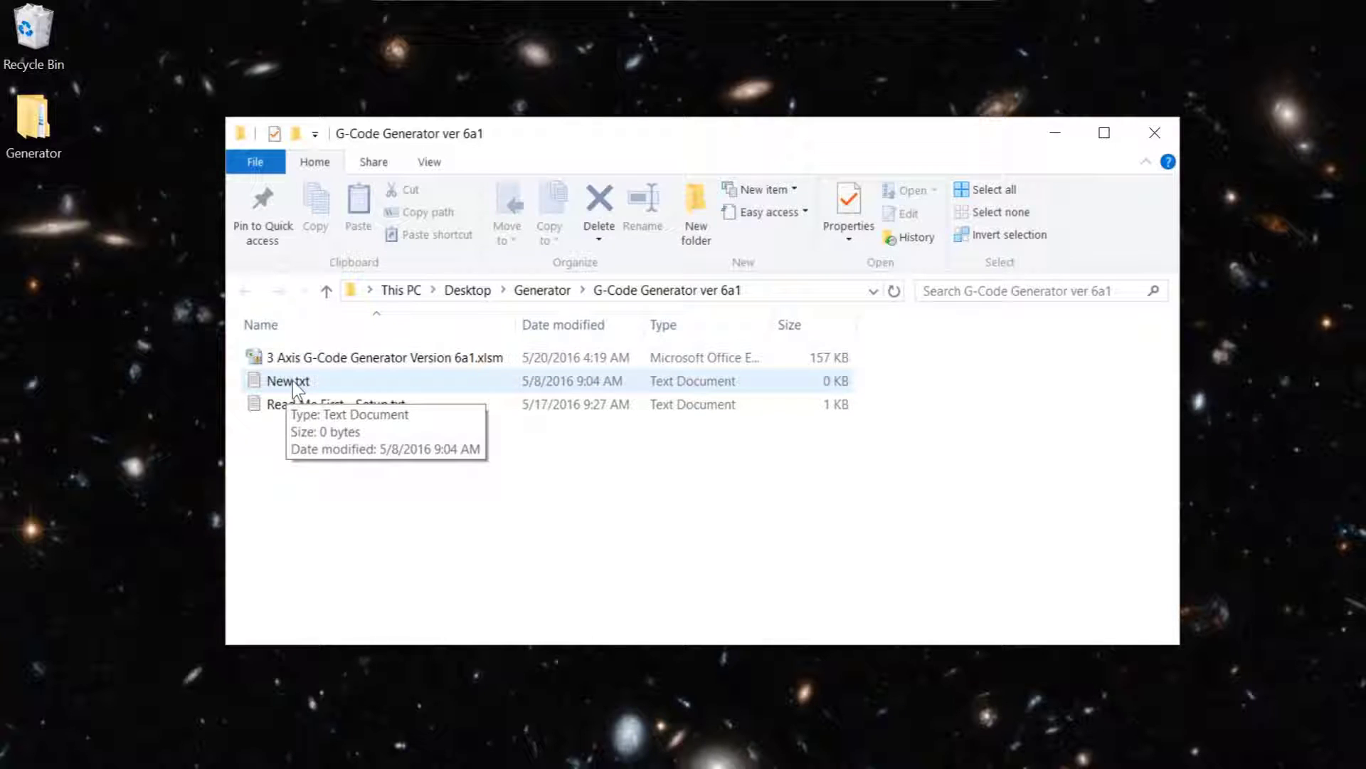
click(329, 379)
shift+click(389, 408)
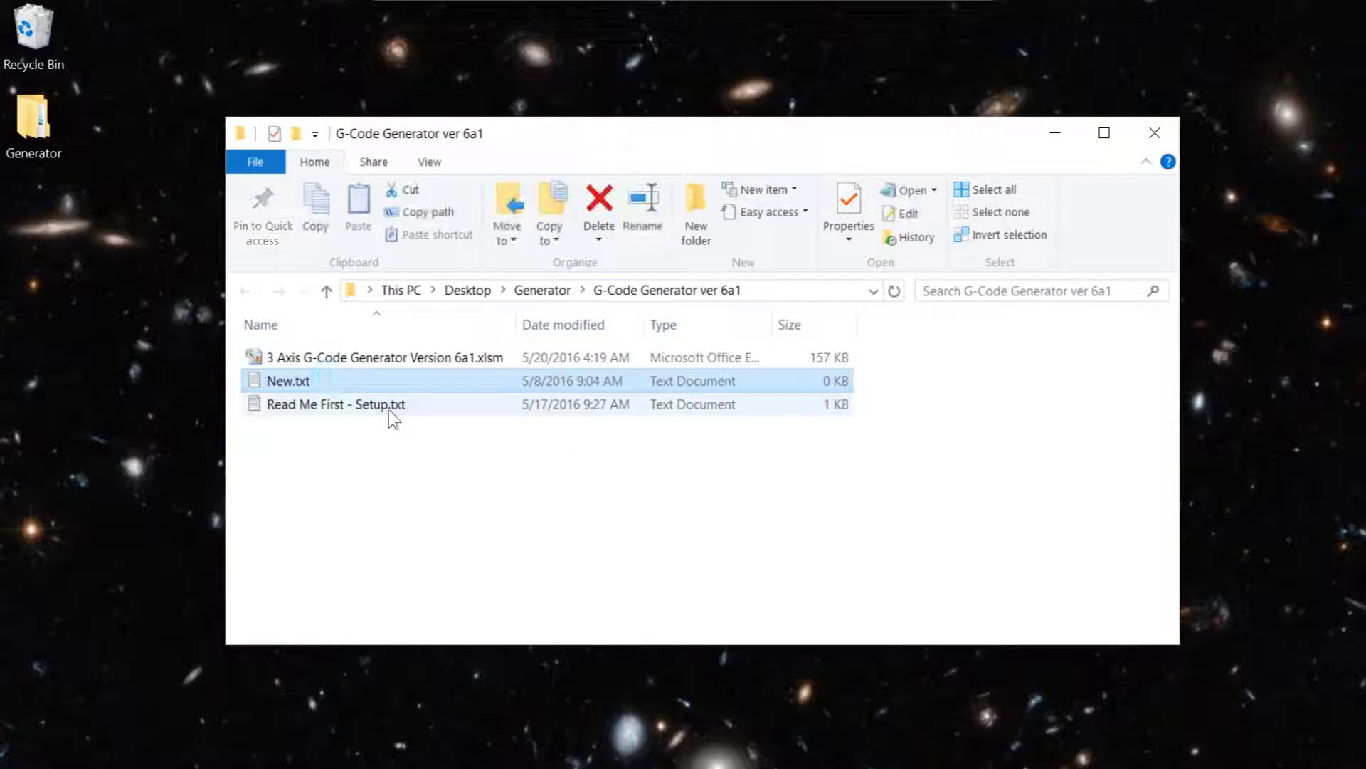
double_click(314, 406)
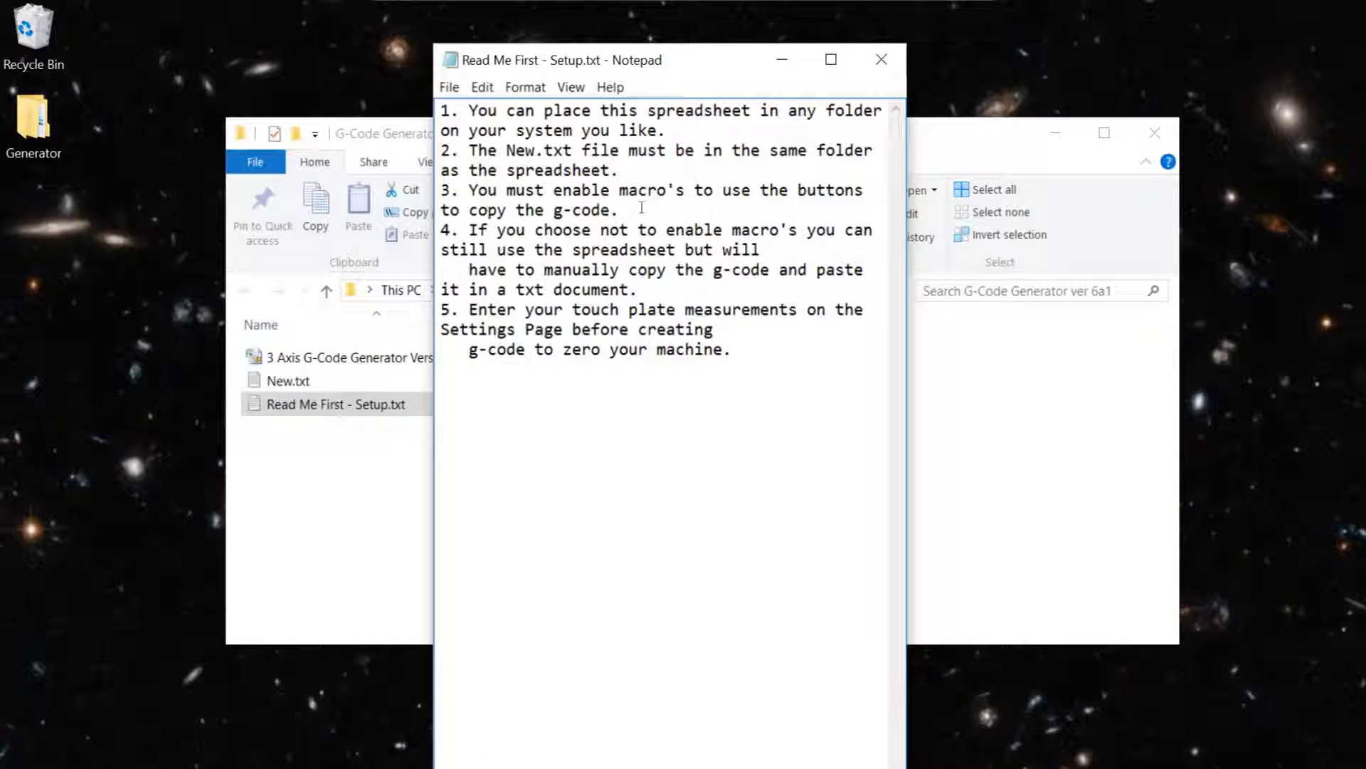
drag(470, 190, 631, 210)
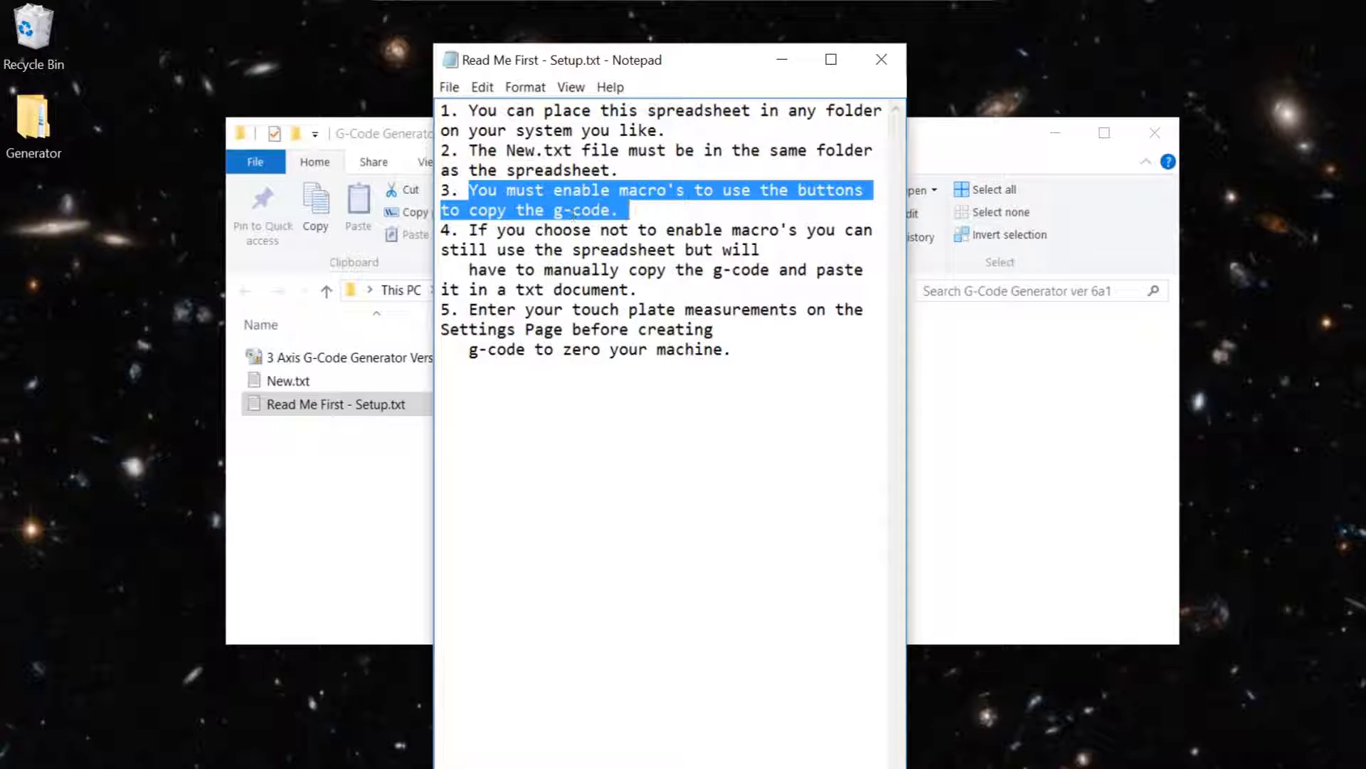
click(665, 537)
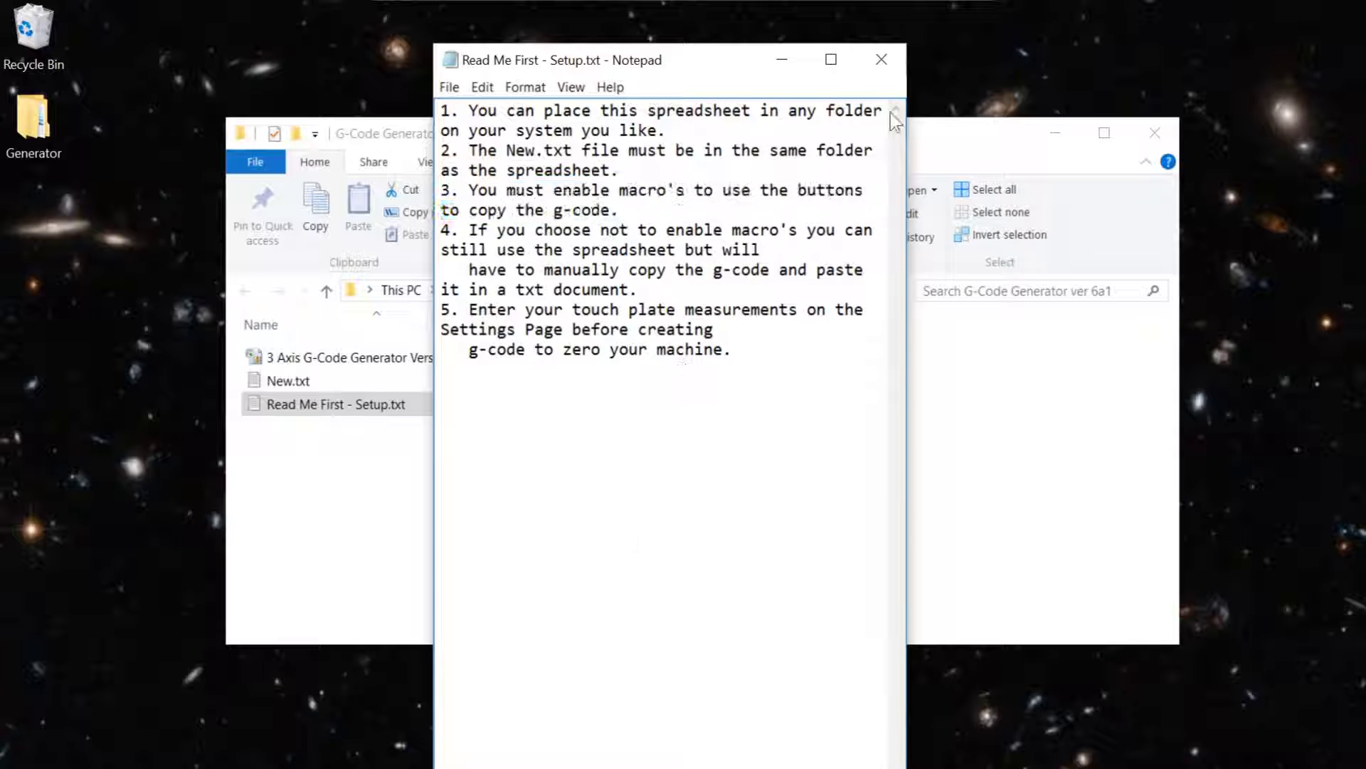
click(882, 62)
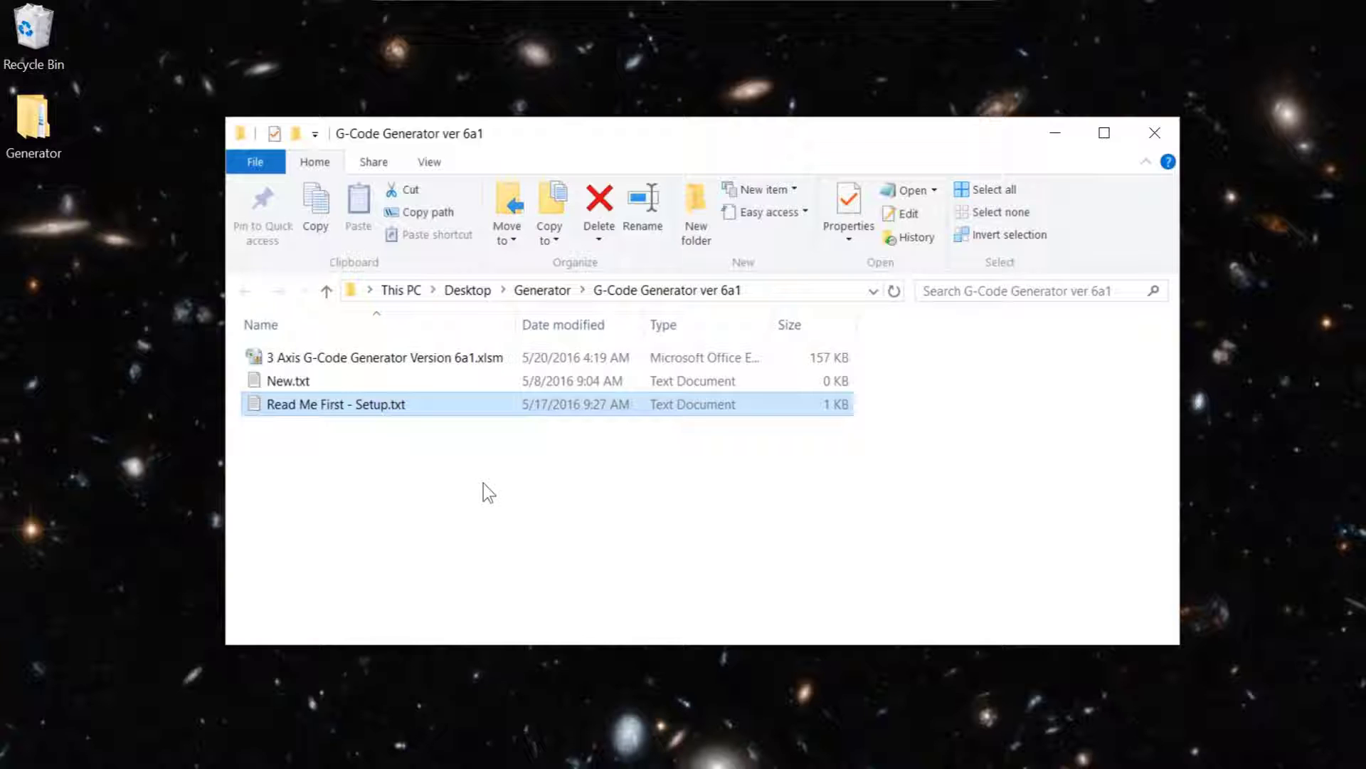
double_click(451, 405)
click(354, 479)
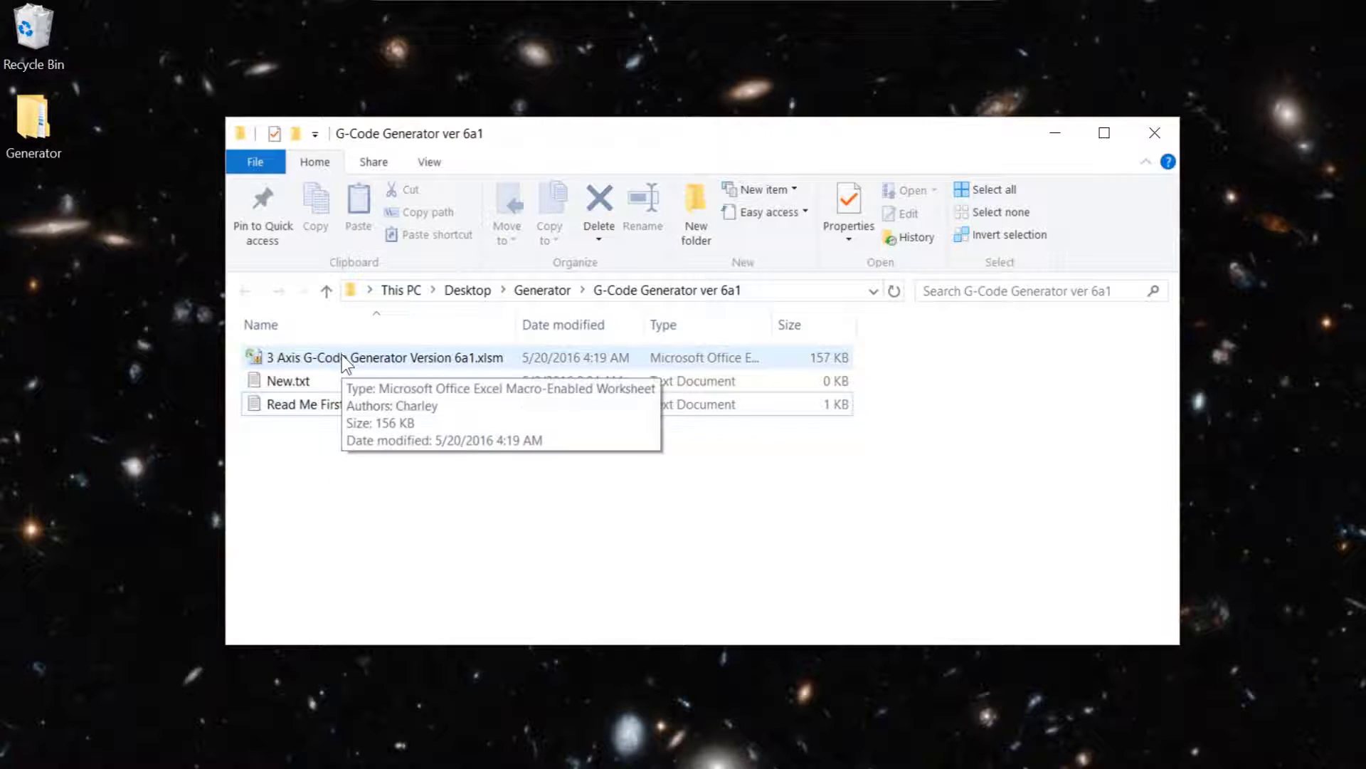
Open the 3 Axis G-Code Generator Version 6a1 .xlsm workbook and scroll through its Cover sheet instructions.
double_click(344, 359)
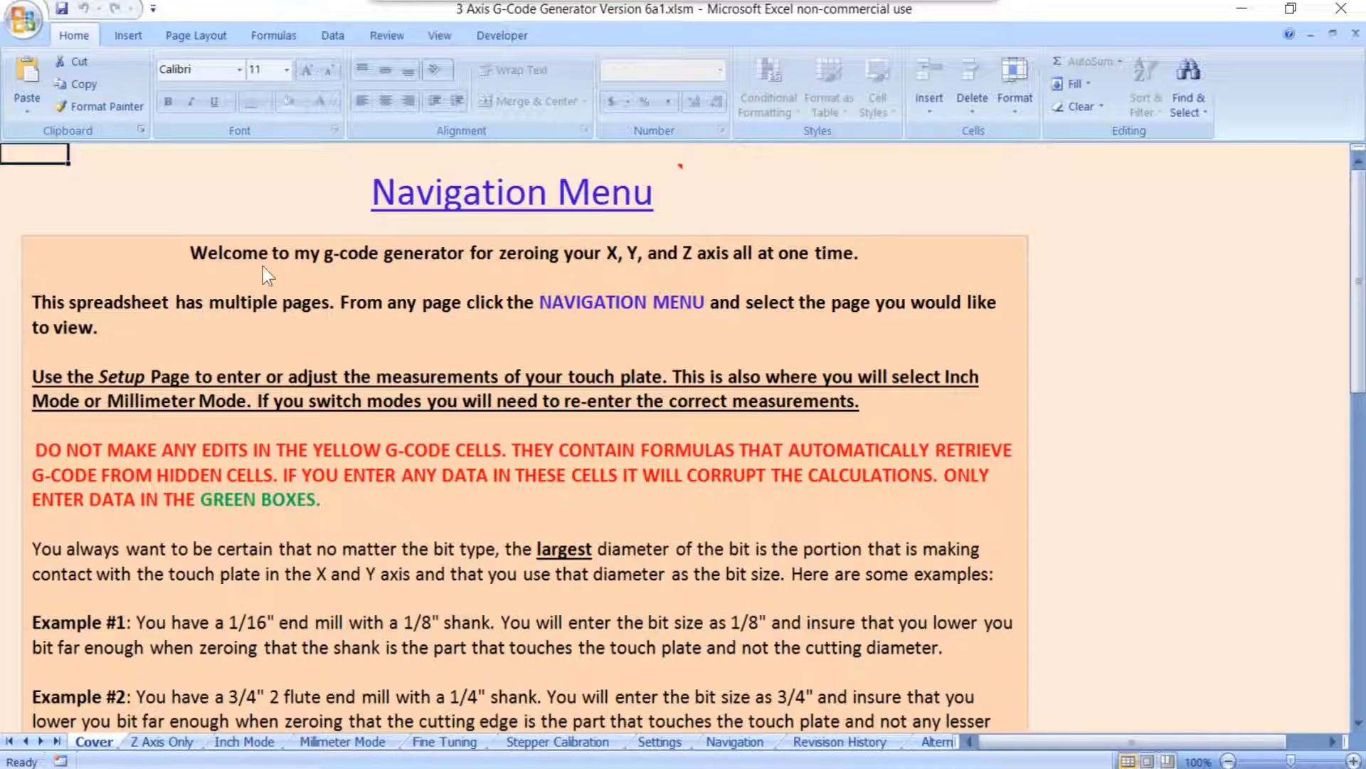
scroll(151, 470, down, 3)
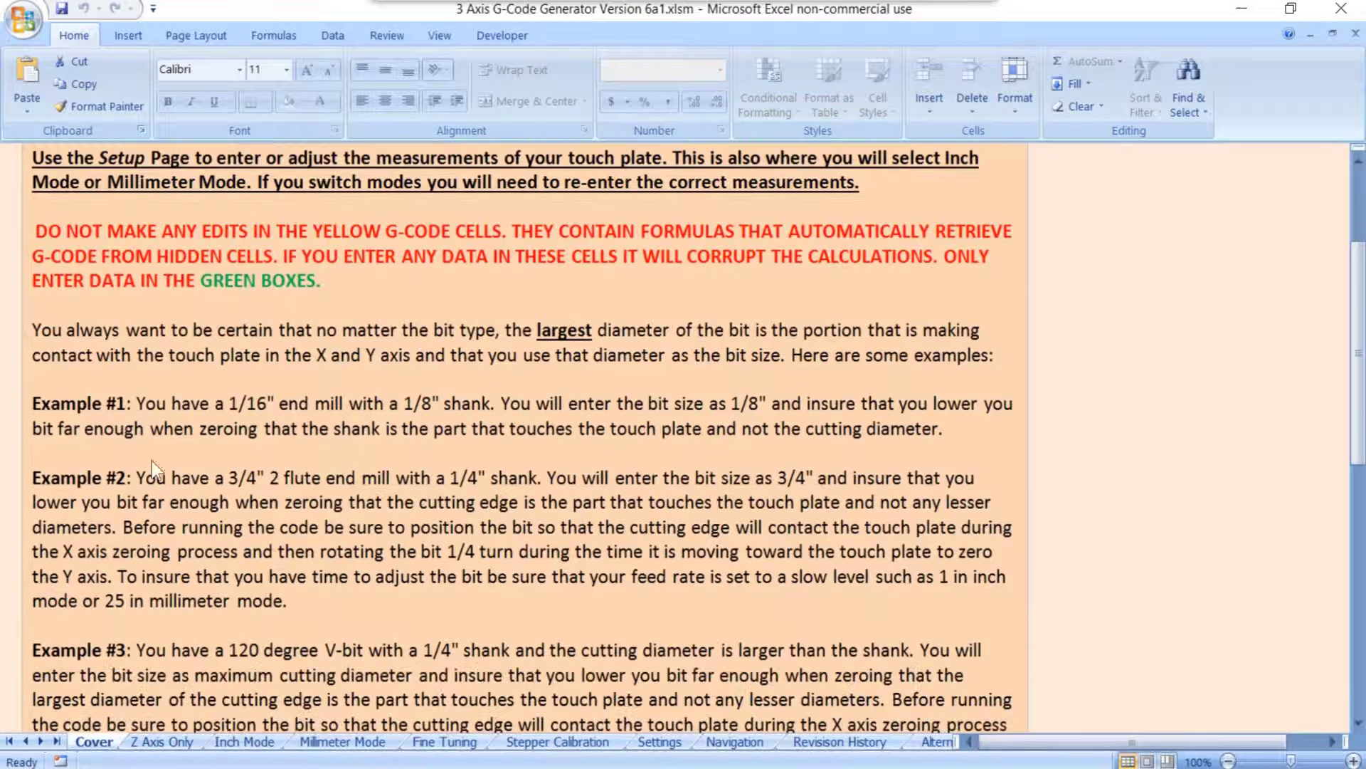
scroll(292, 491, down, 3)
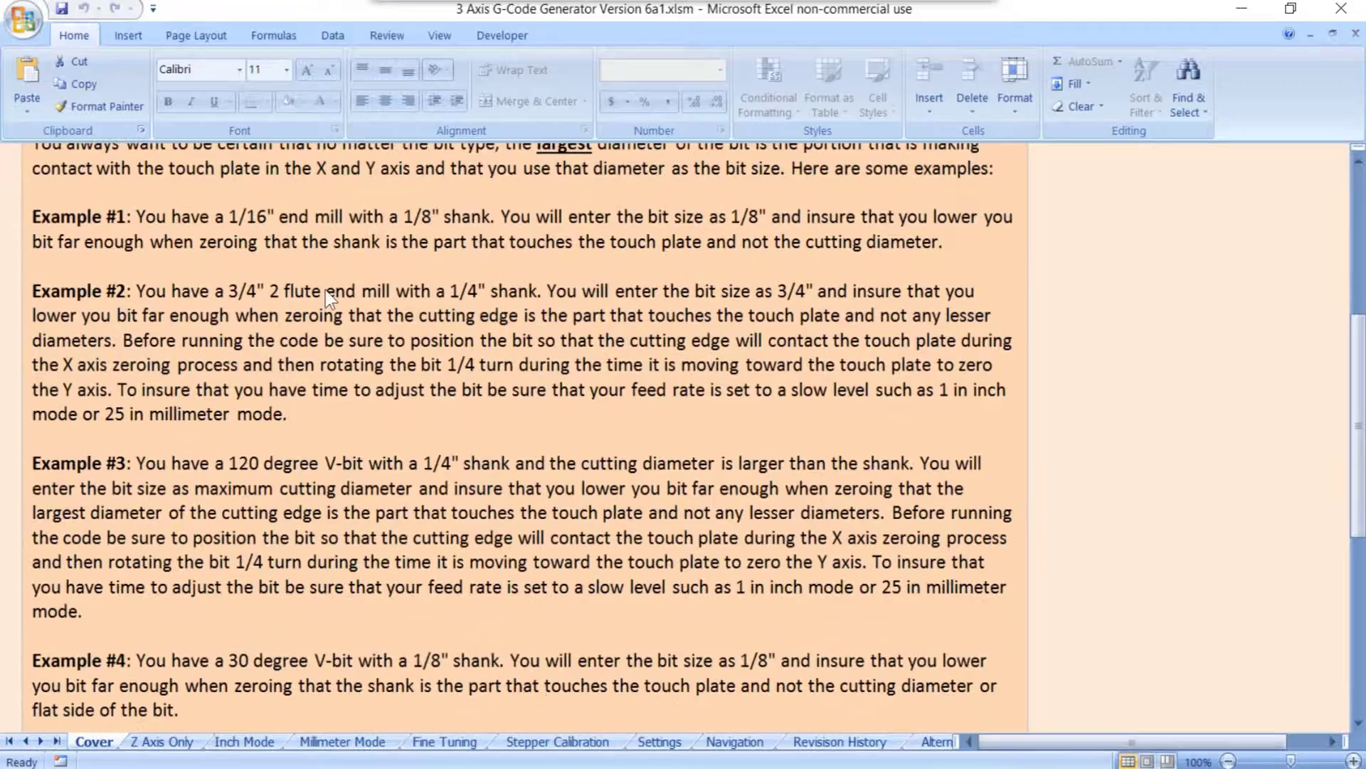
scroll(310, 569, down, 4)
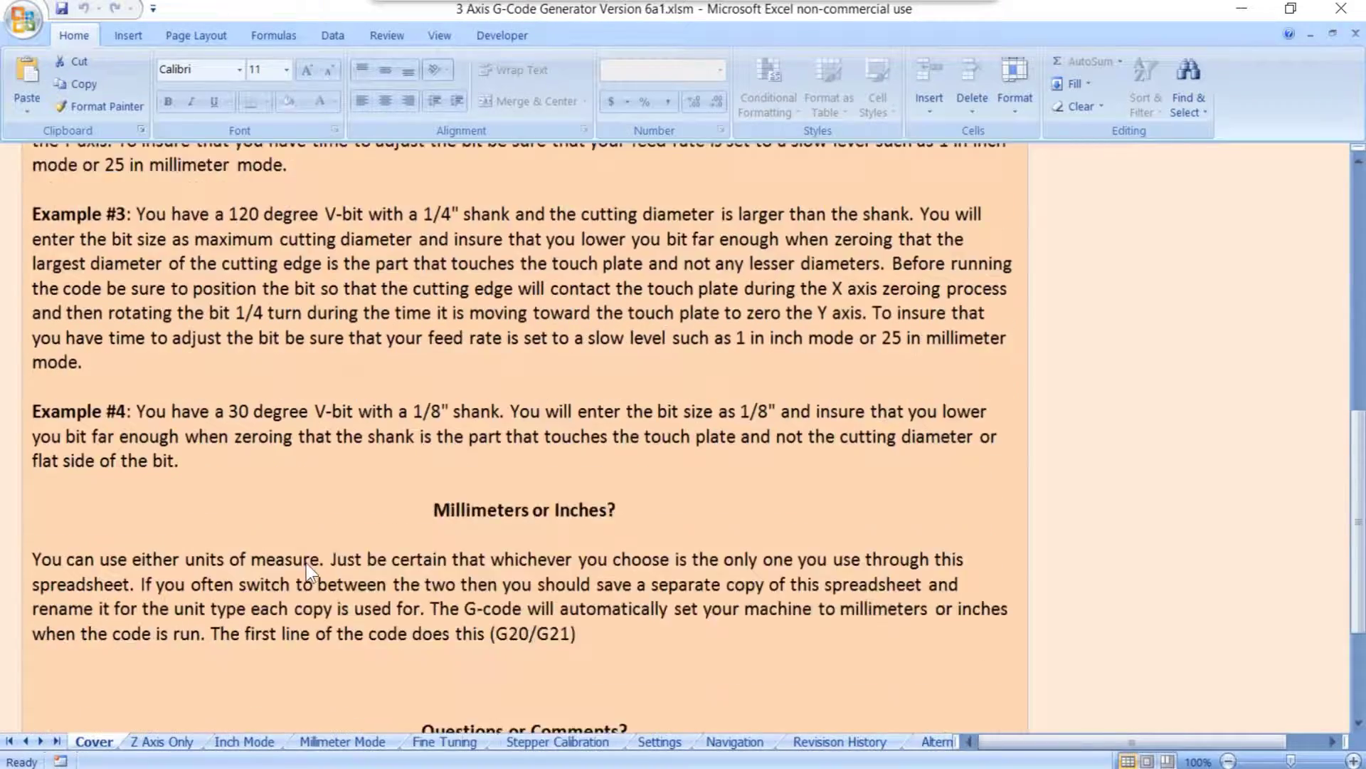
scroll(307, 570, down, 4)
scroll(308, 569, up, 4)
scroll(302, 573, up, 10)
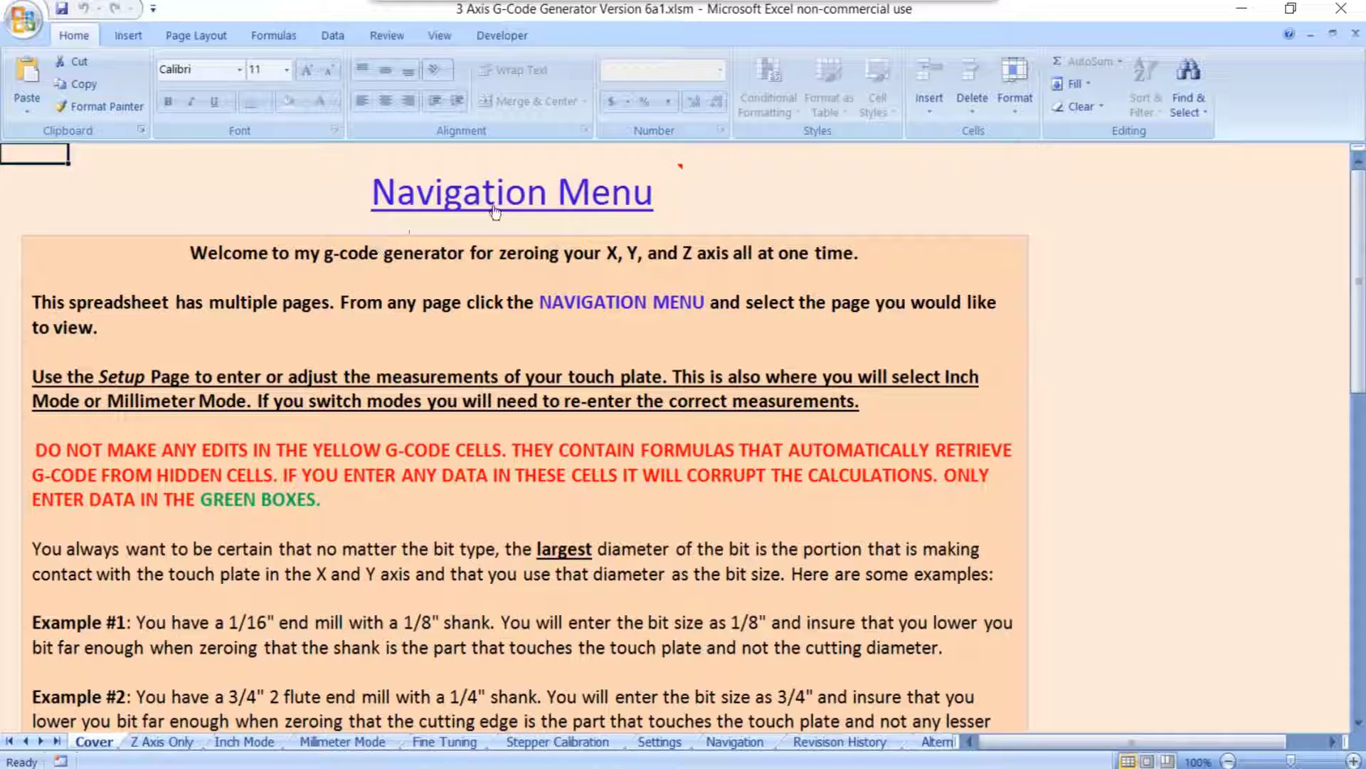
mouse_move(558, 198)
Jump from the Cover sheet to the Navigation Menu sheet and select the Mach 3 Script entry.
click(437, 203)
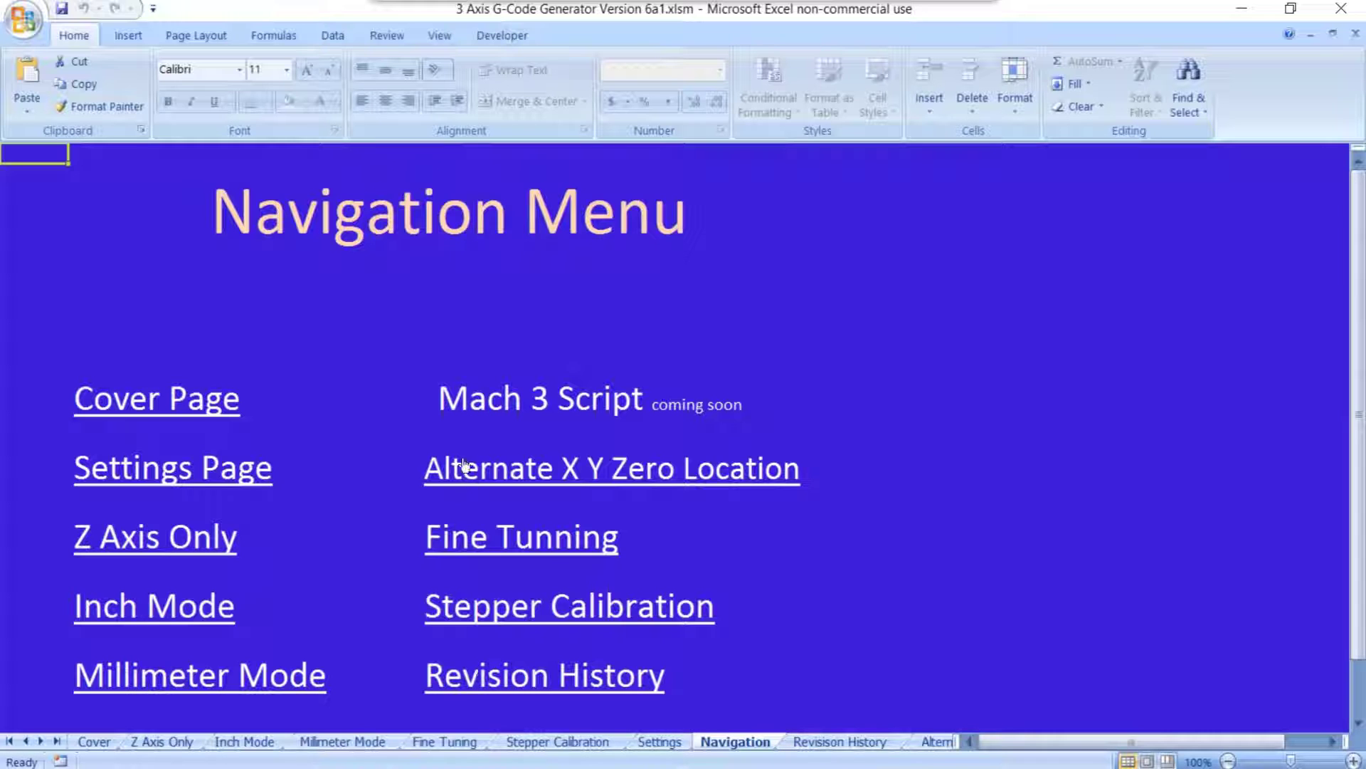
click(560, 402)
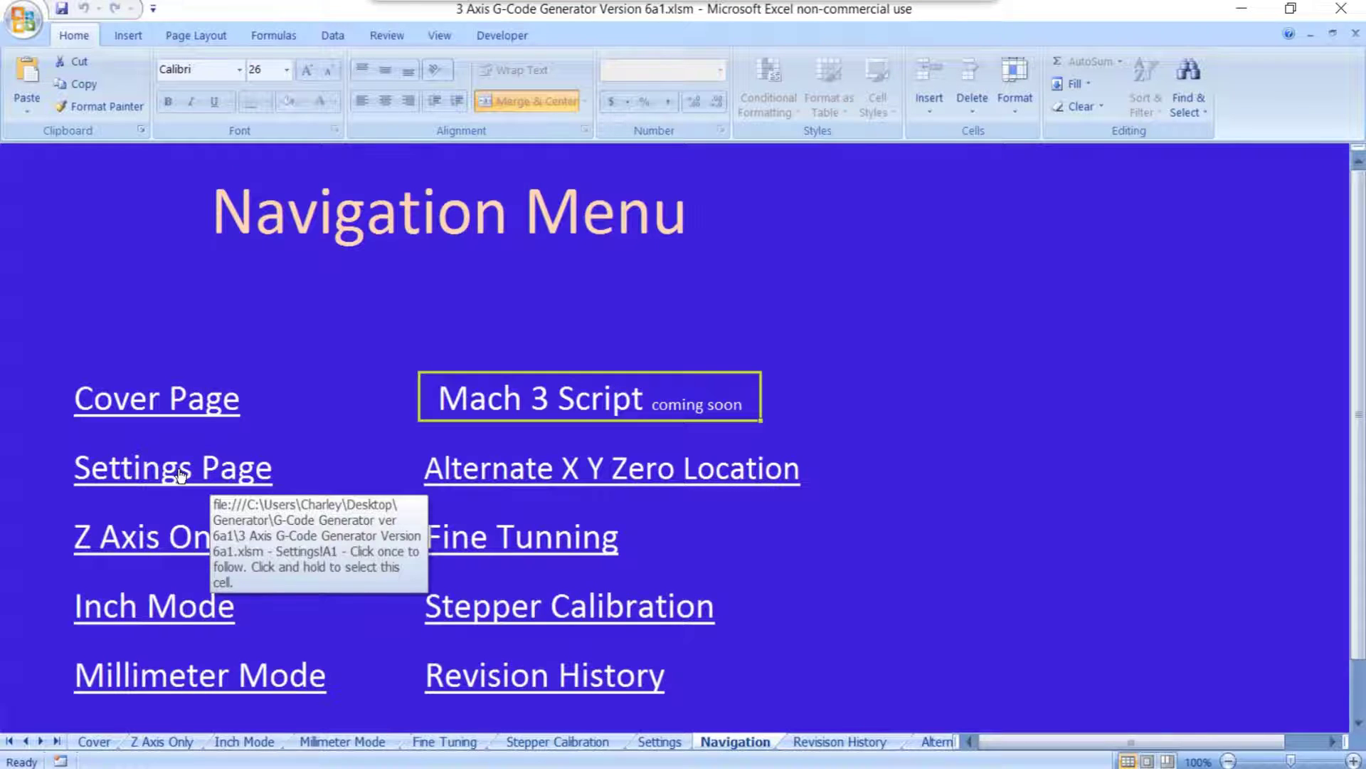
Open the Settings Page, toggle units to Millimeters and back to Inches, and select the Touch Z Axis Thickness cell.
click(181, 475)
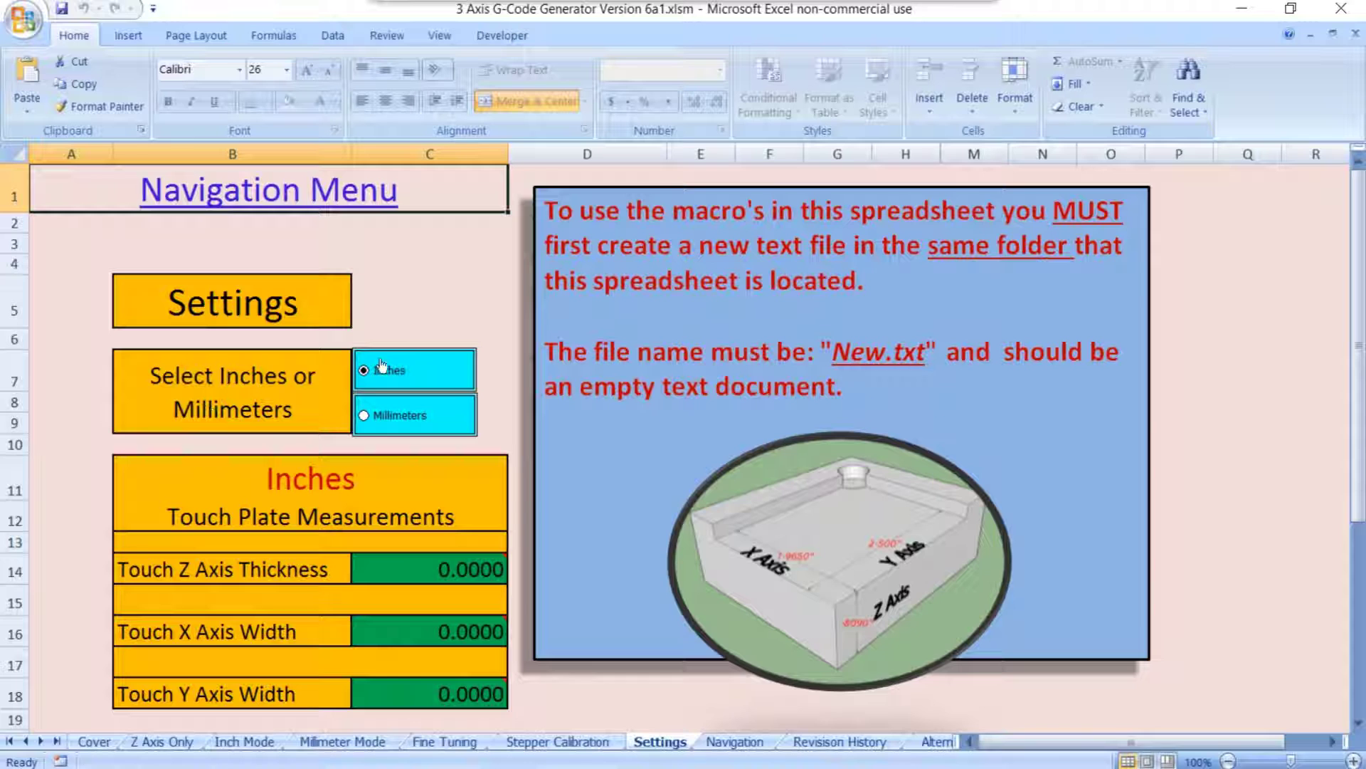
click(366, 420)
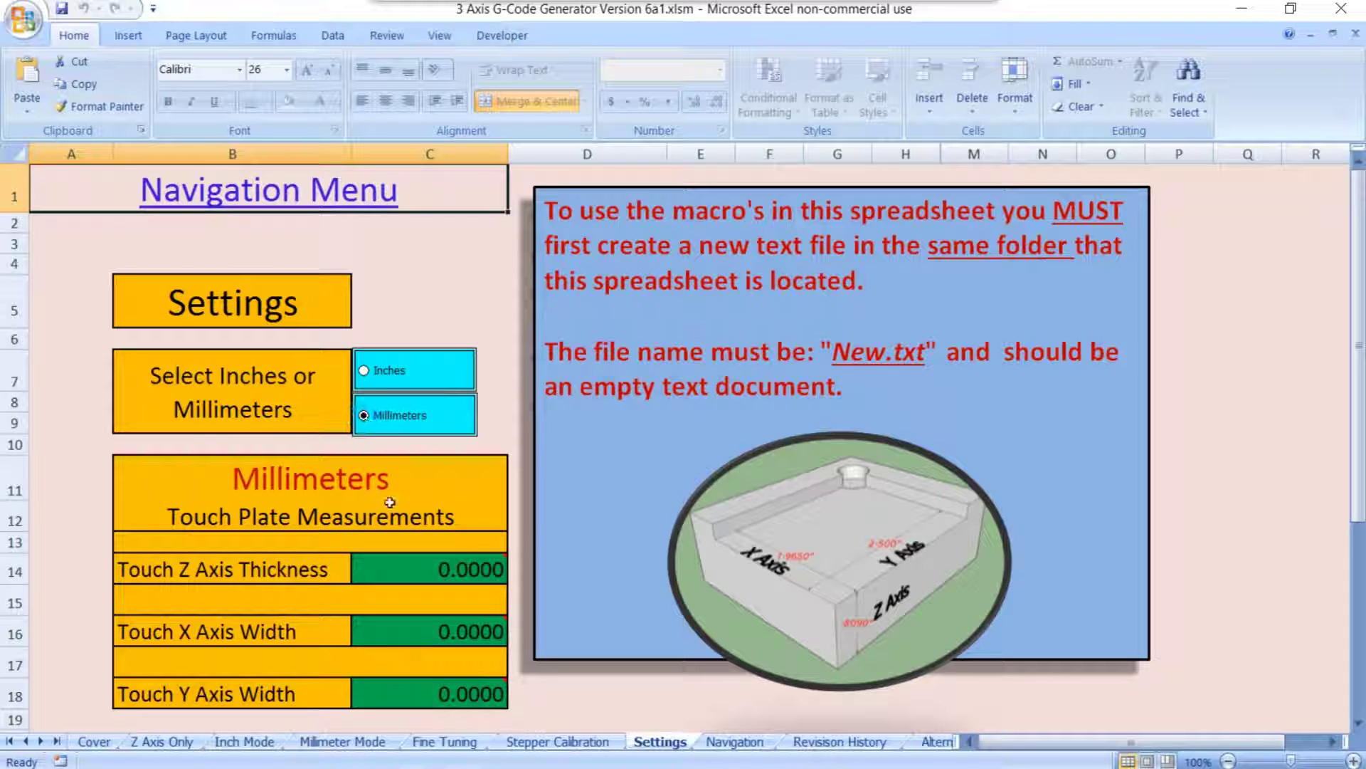
mouse_move(436, 580)
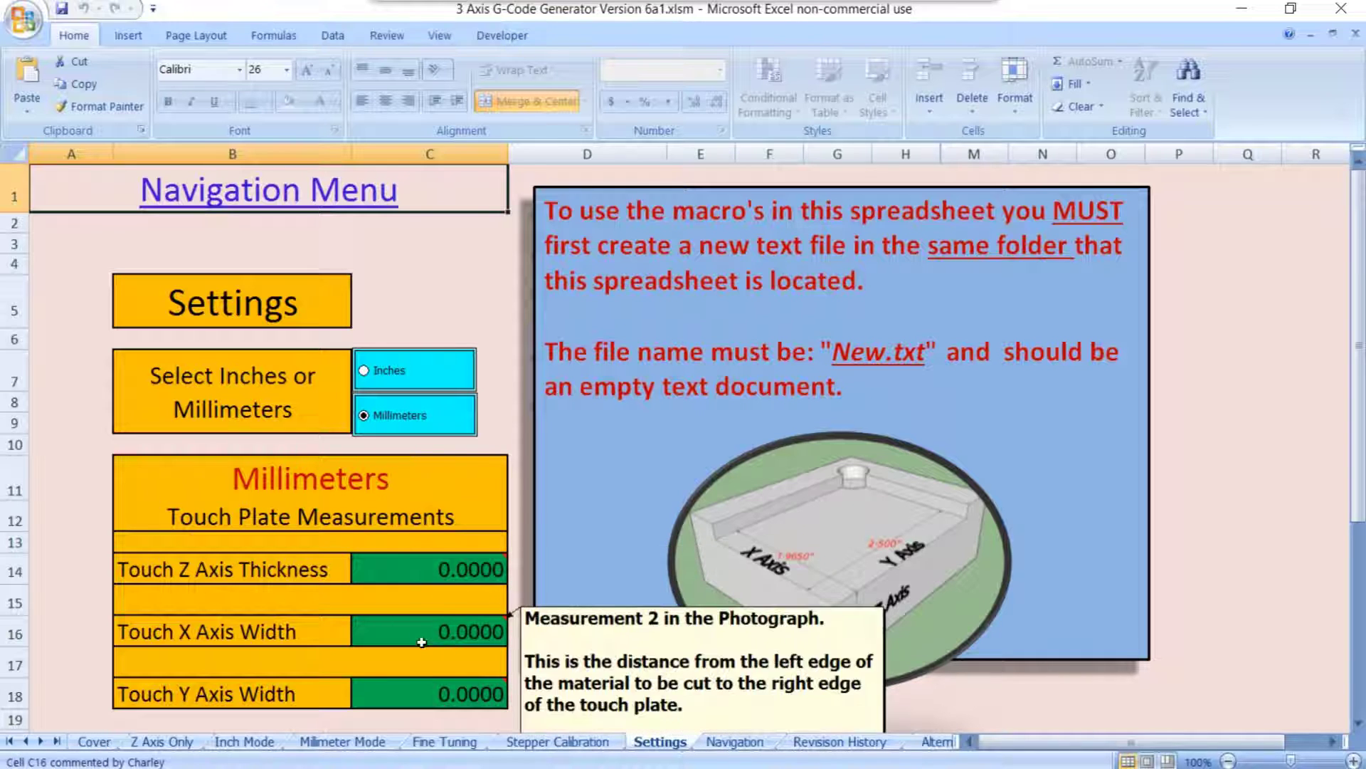
click(365, 370)
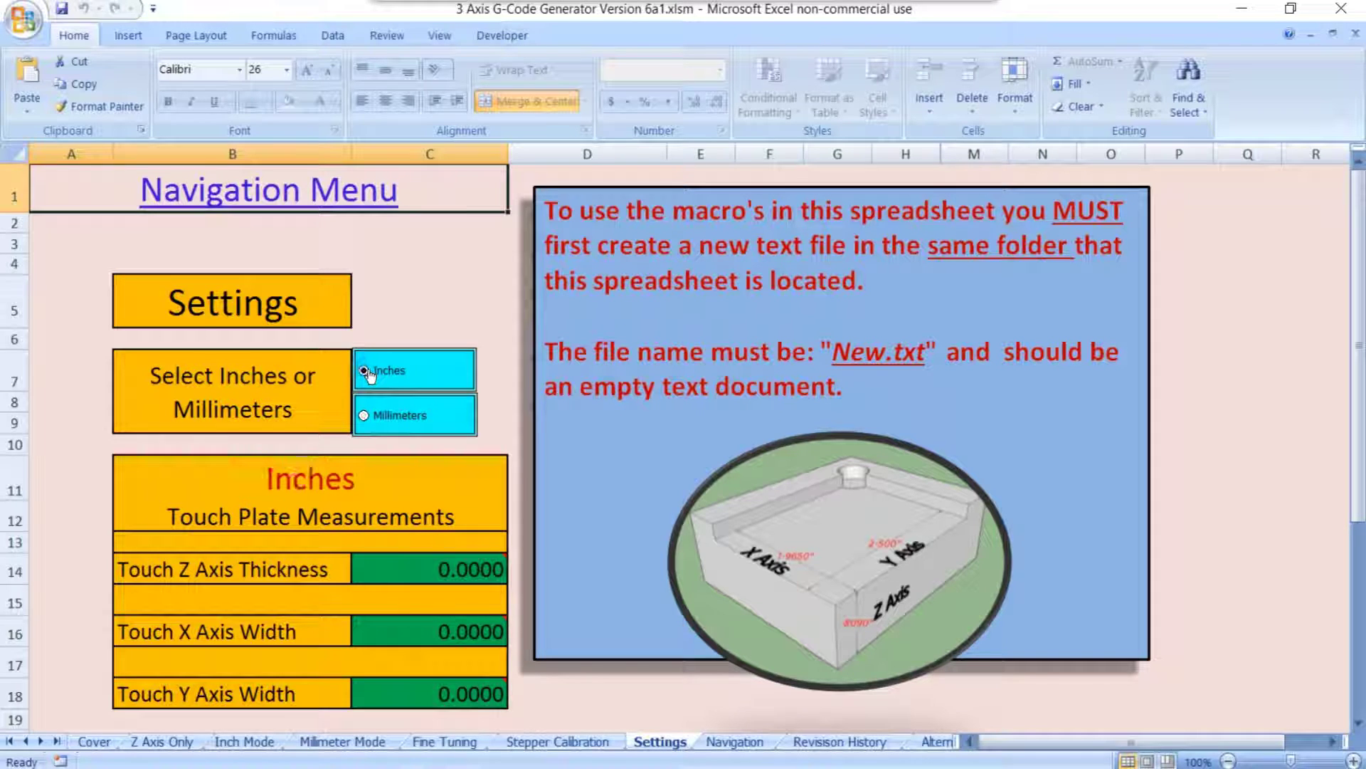
click(401, 575)
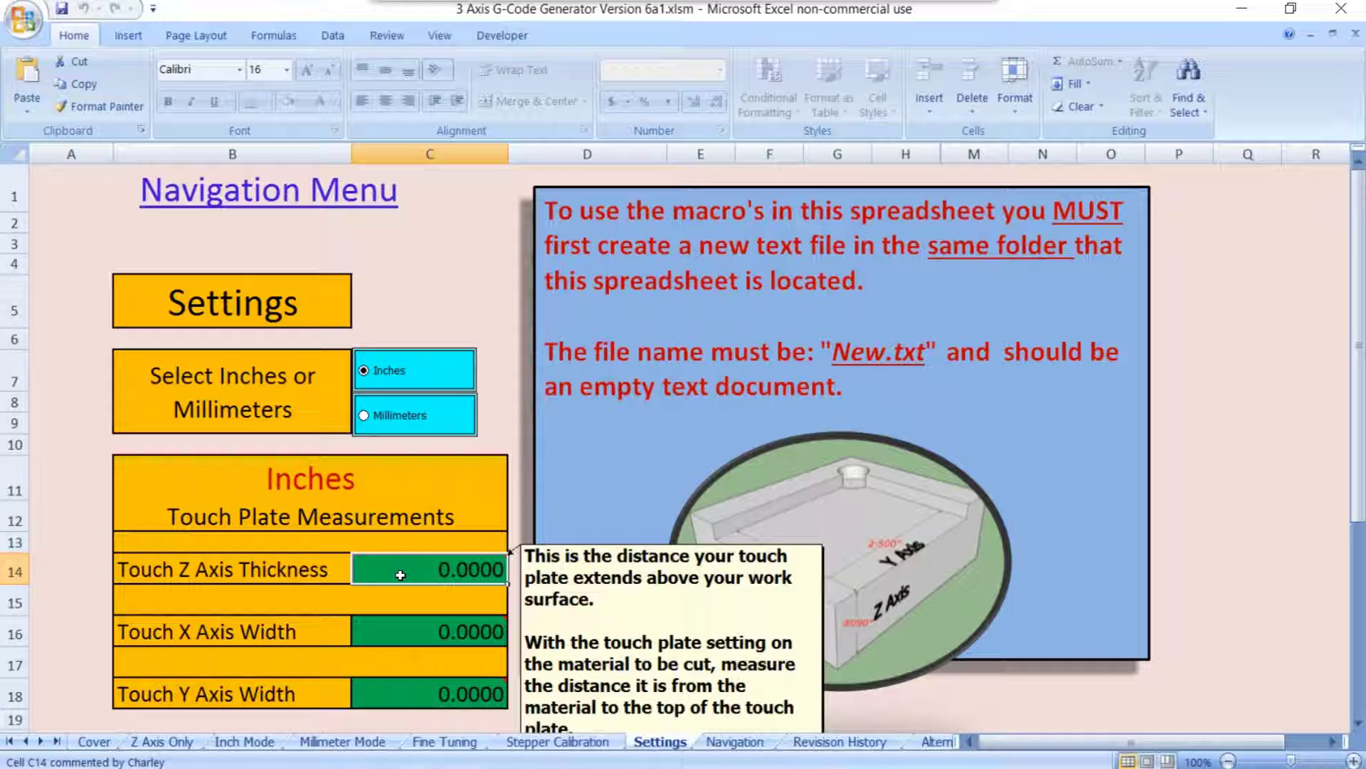
Enter touch plate values: Z thickness 0.8090, X width 1.965 and Y width 2.5 inches.
text(8090)
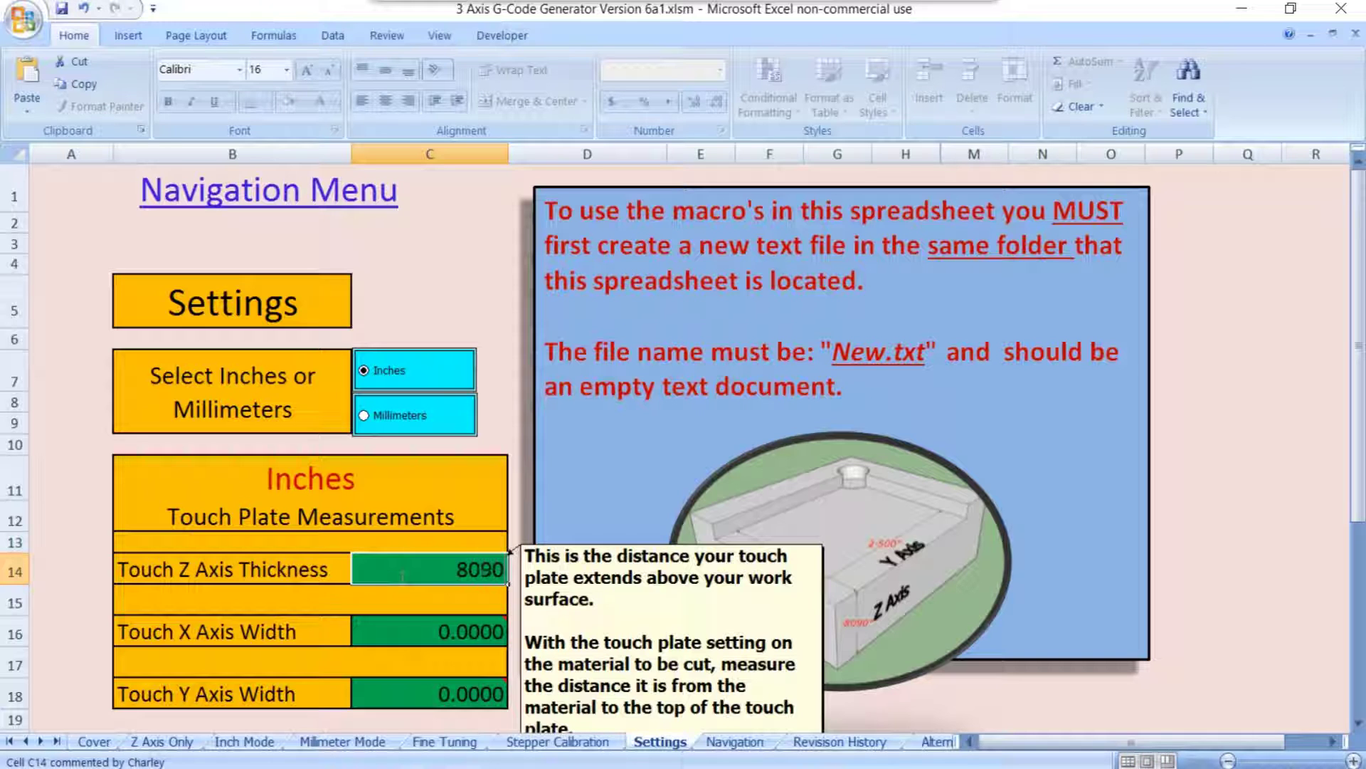
key(Return)
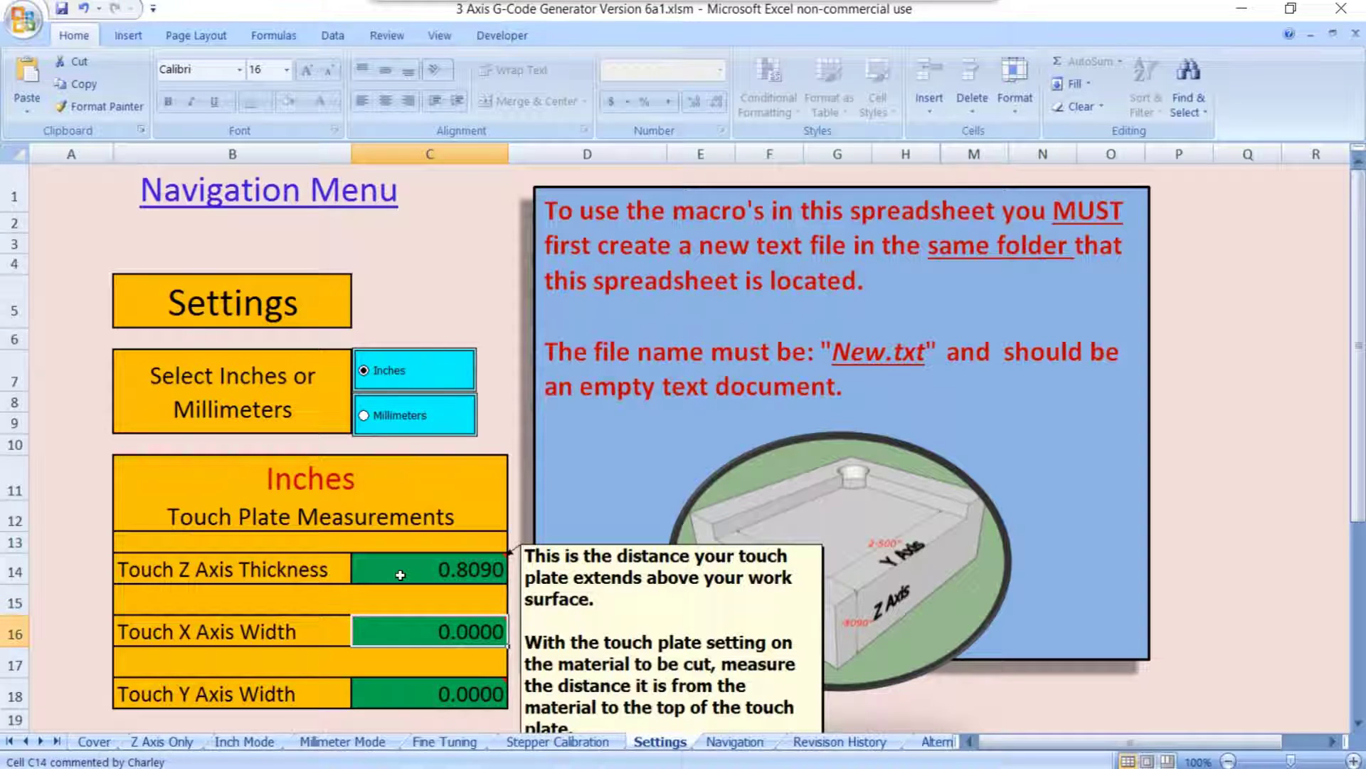
text(1.965)
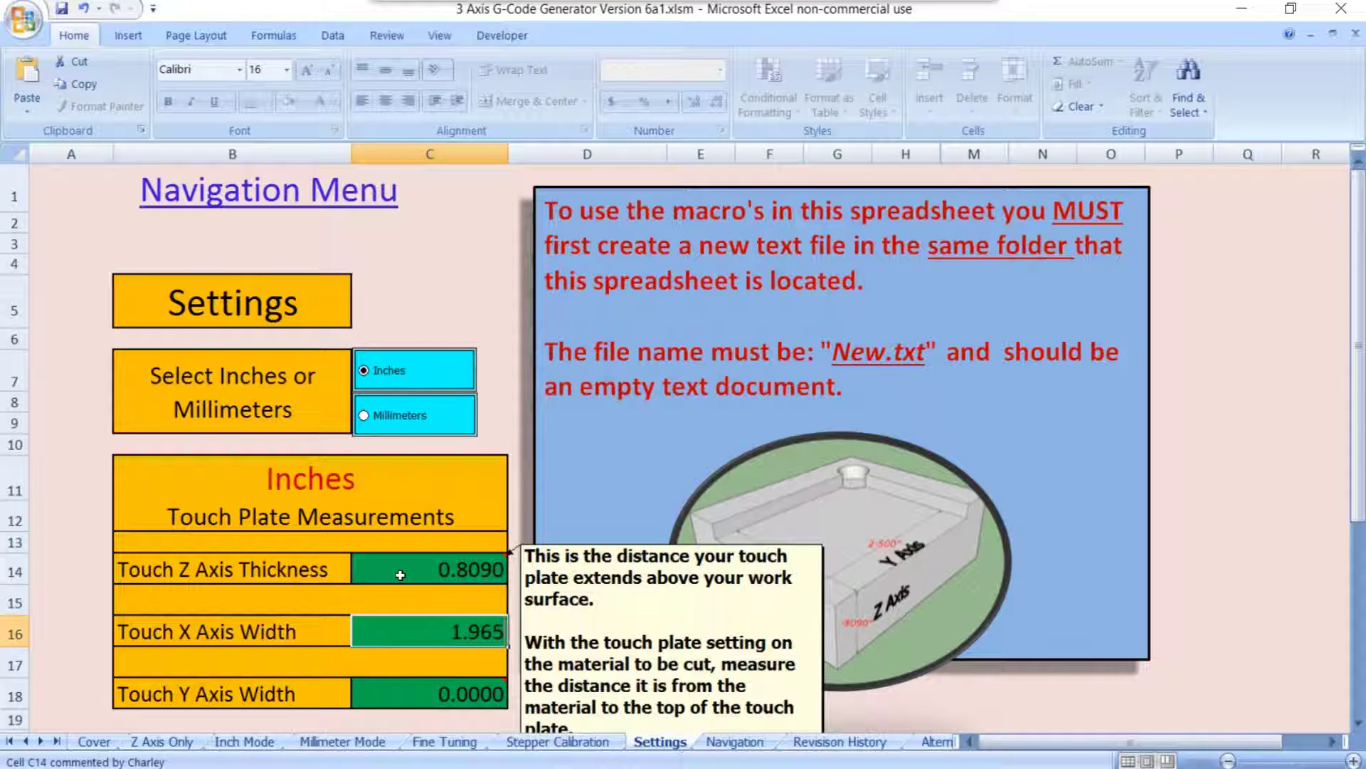
key(Return)
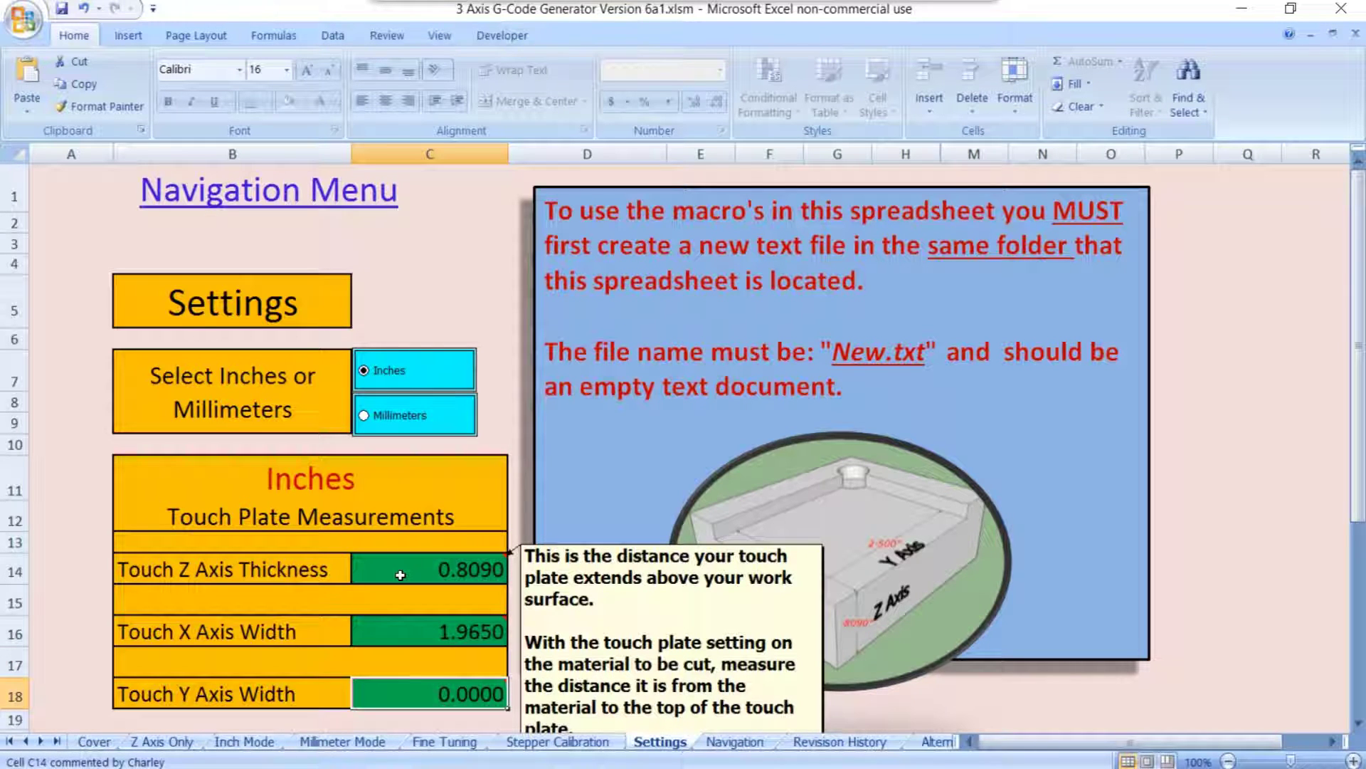
text(2.5)
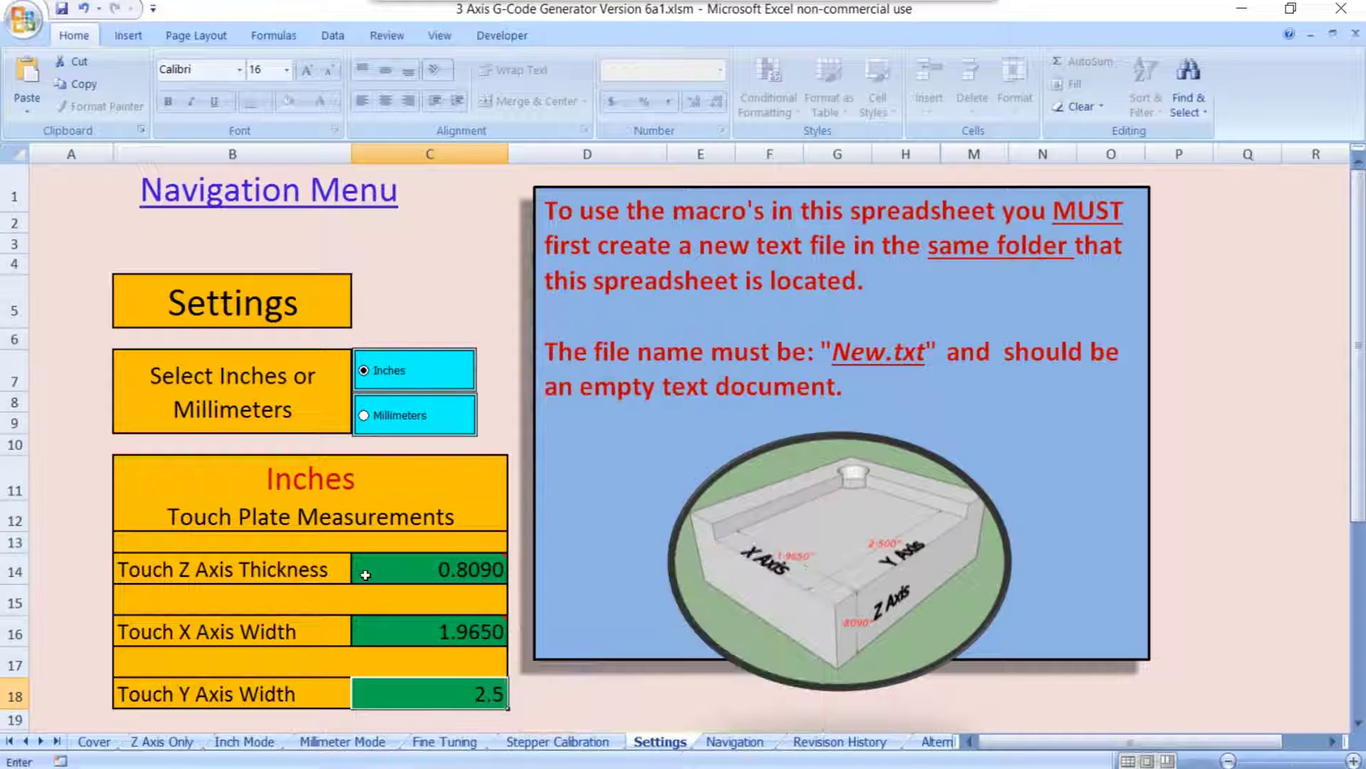
click(242, 580)
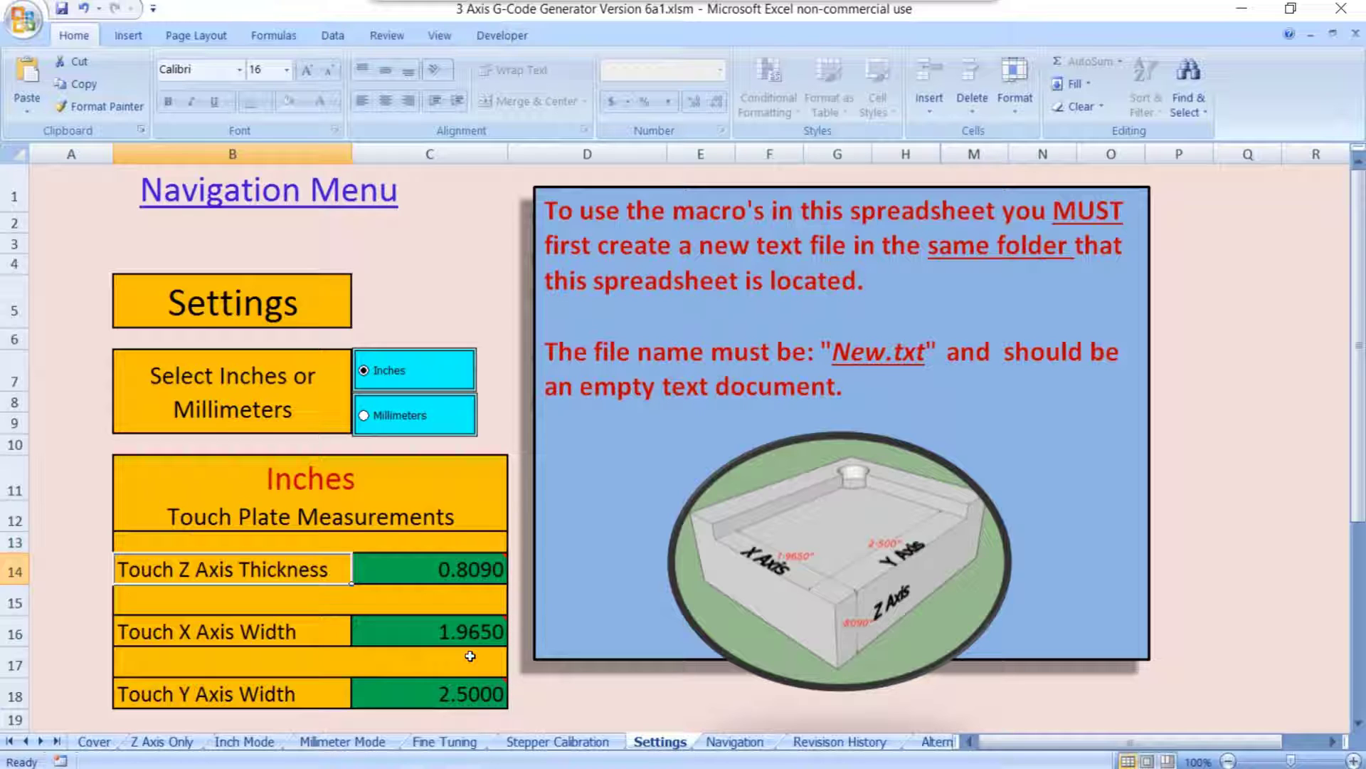
mouse_move(455, 632)
Go through the Navigation Menu to the Inch Mode sheet and review its touch plate values and G-code.
click(263, 199)
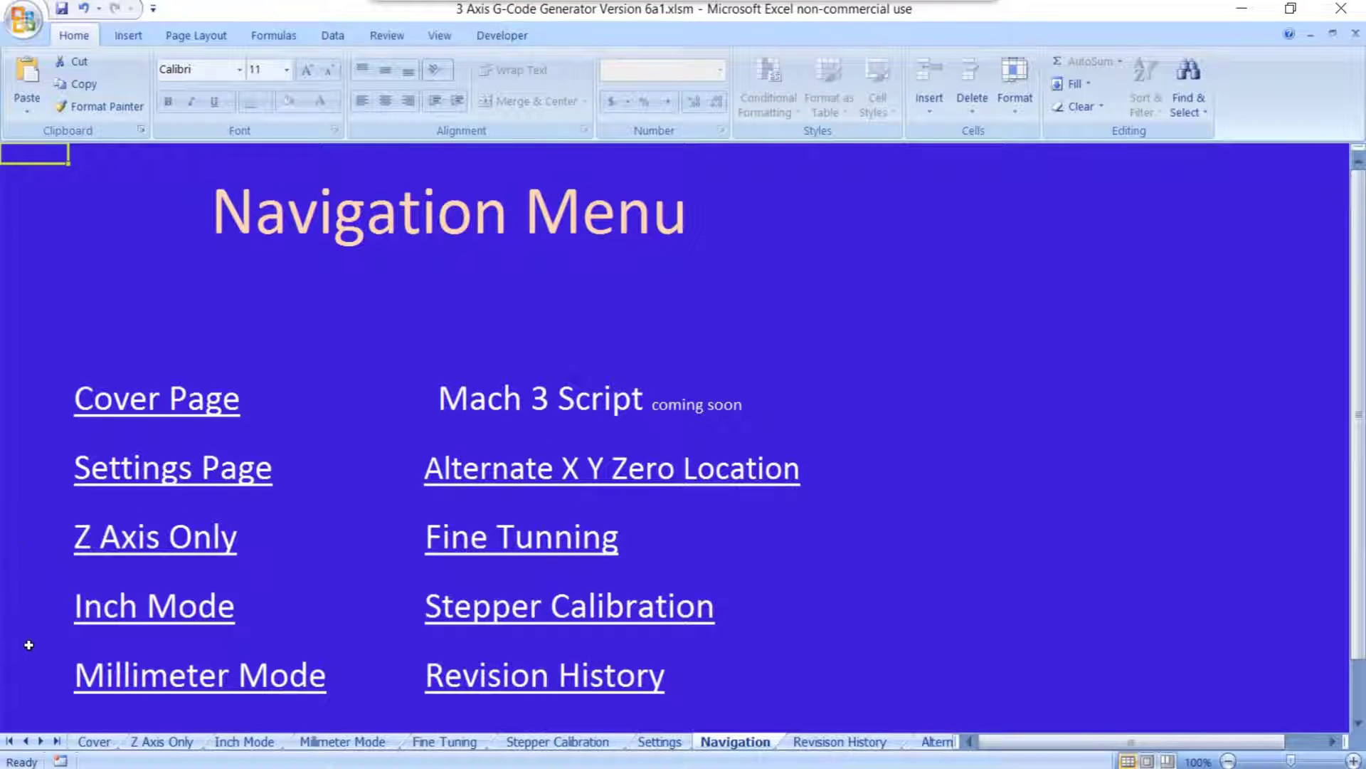
click(191, 627)
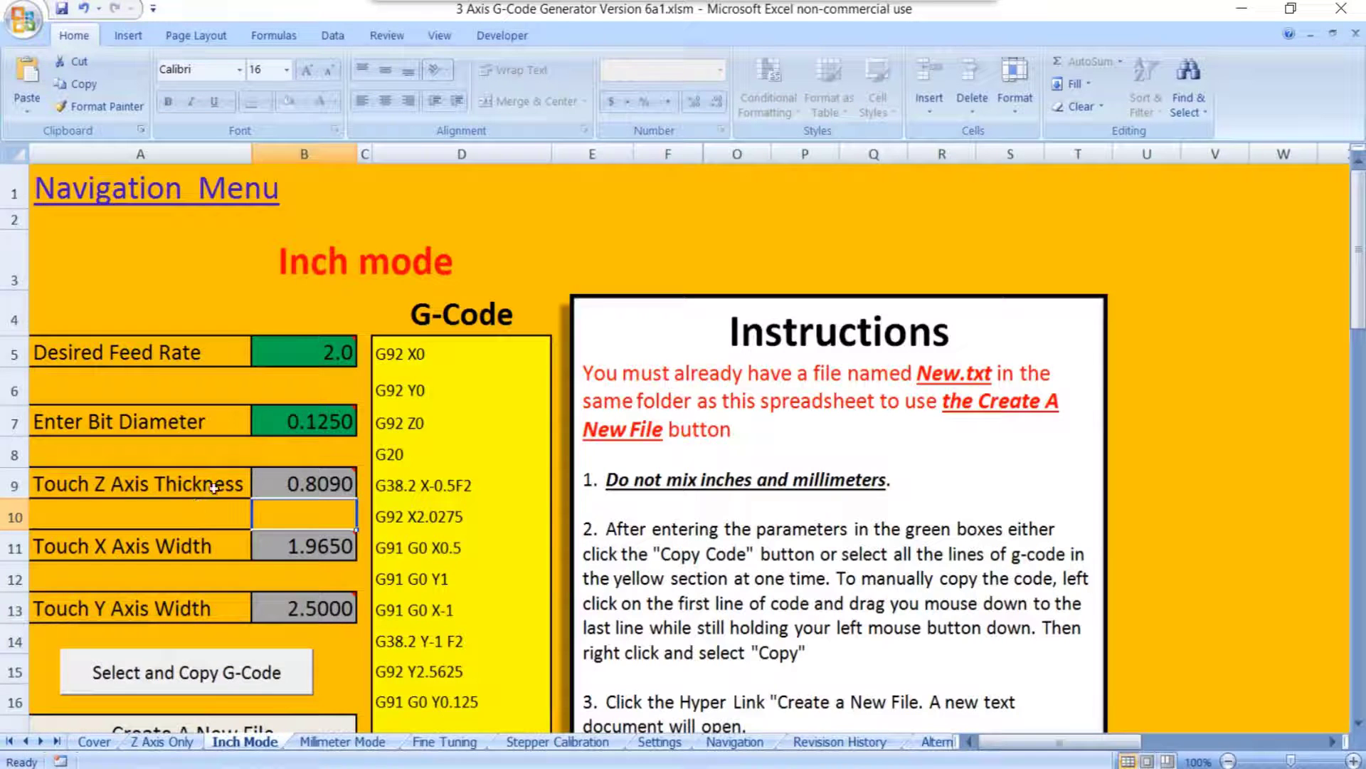
click(110, 491)
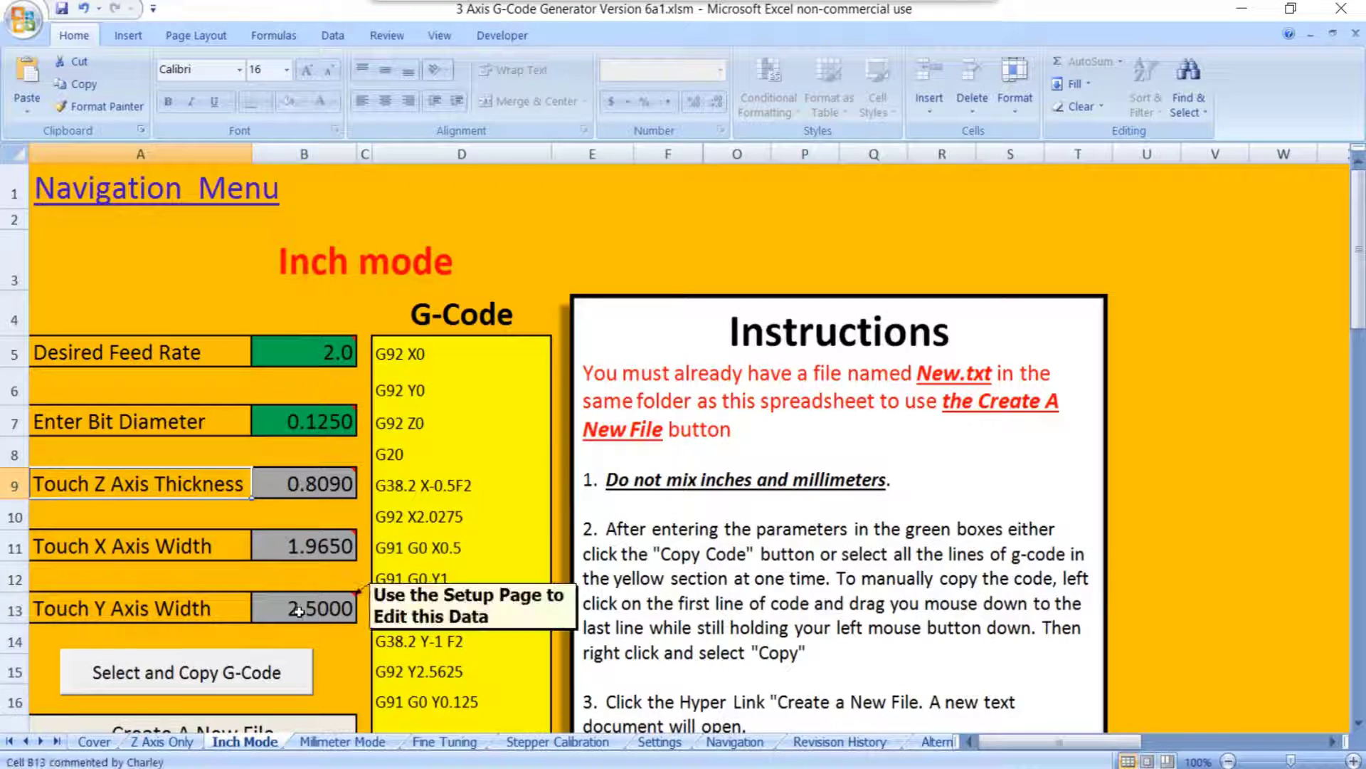
mouse_move(298, 623)
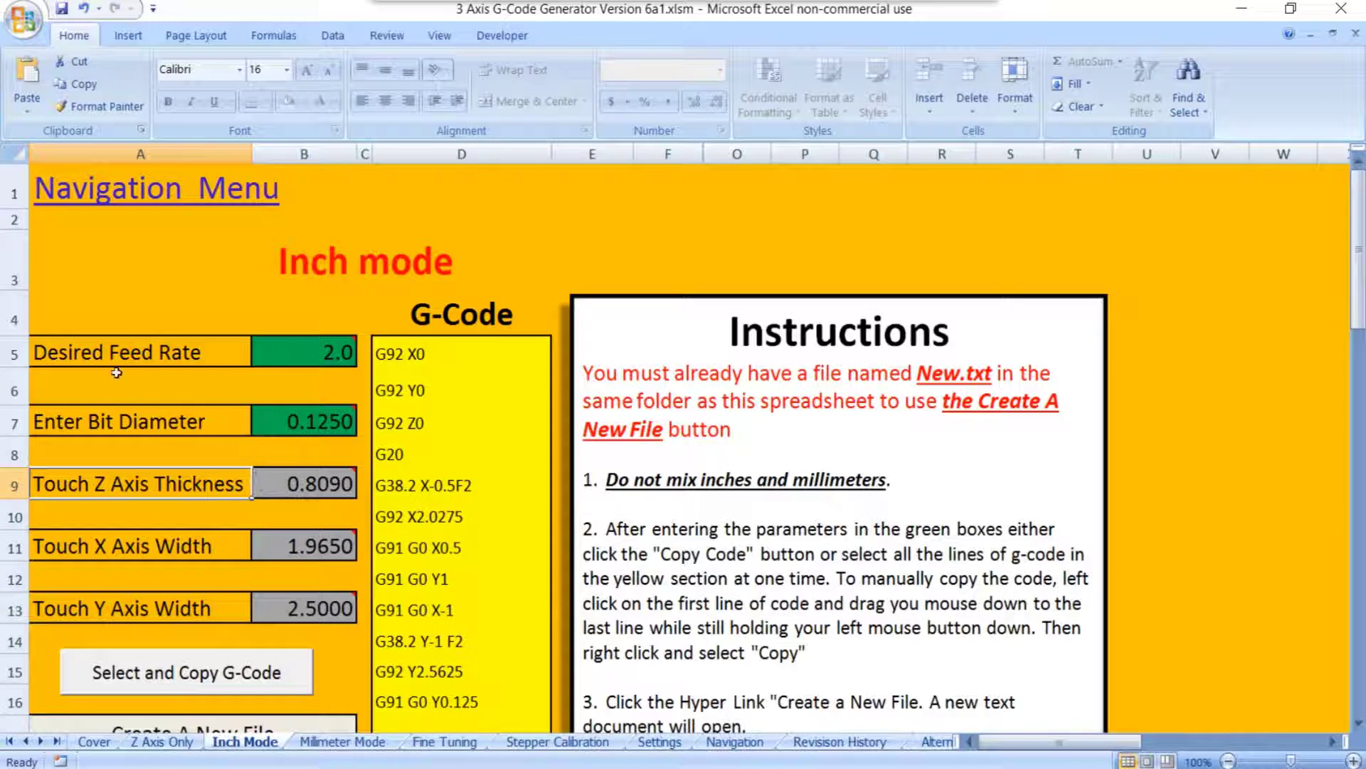
mouse_move(302, 429)
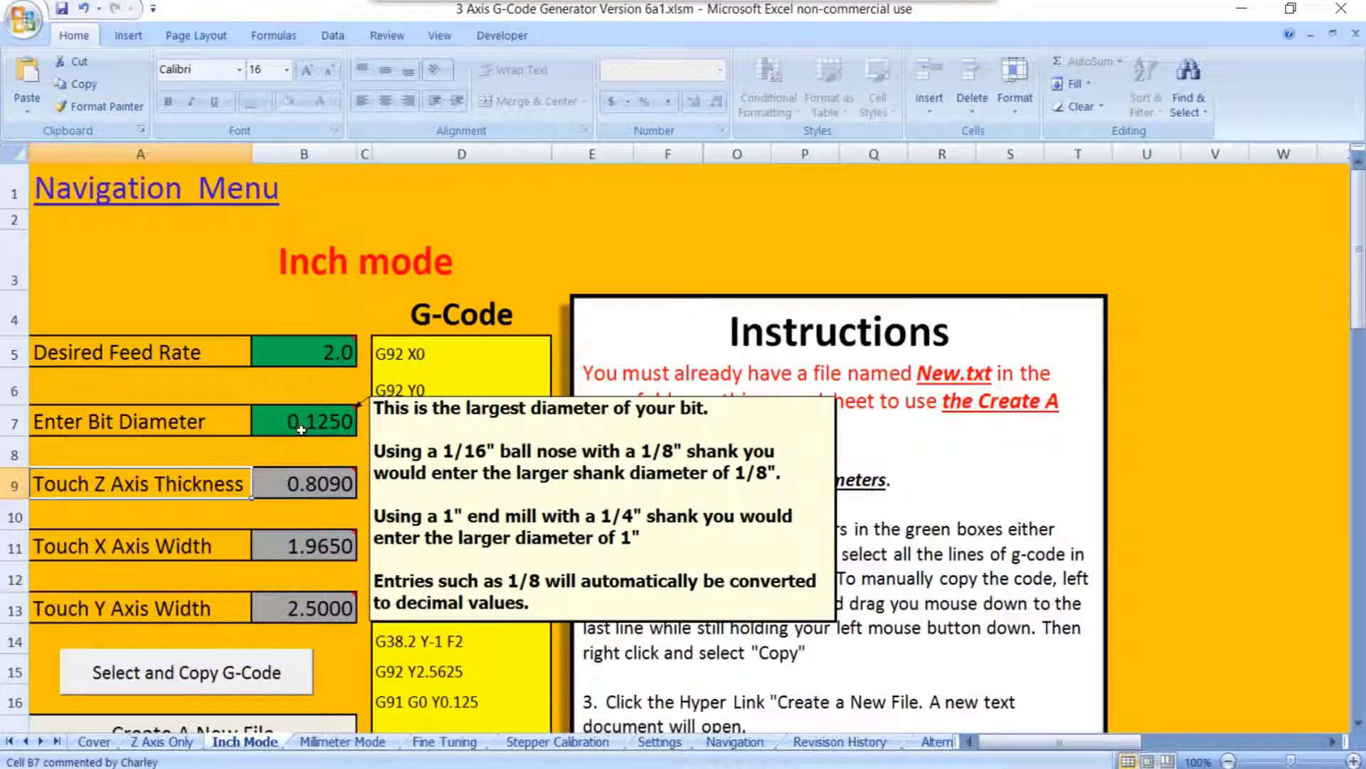
mouse_move(291, 359)
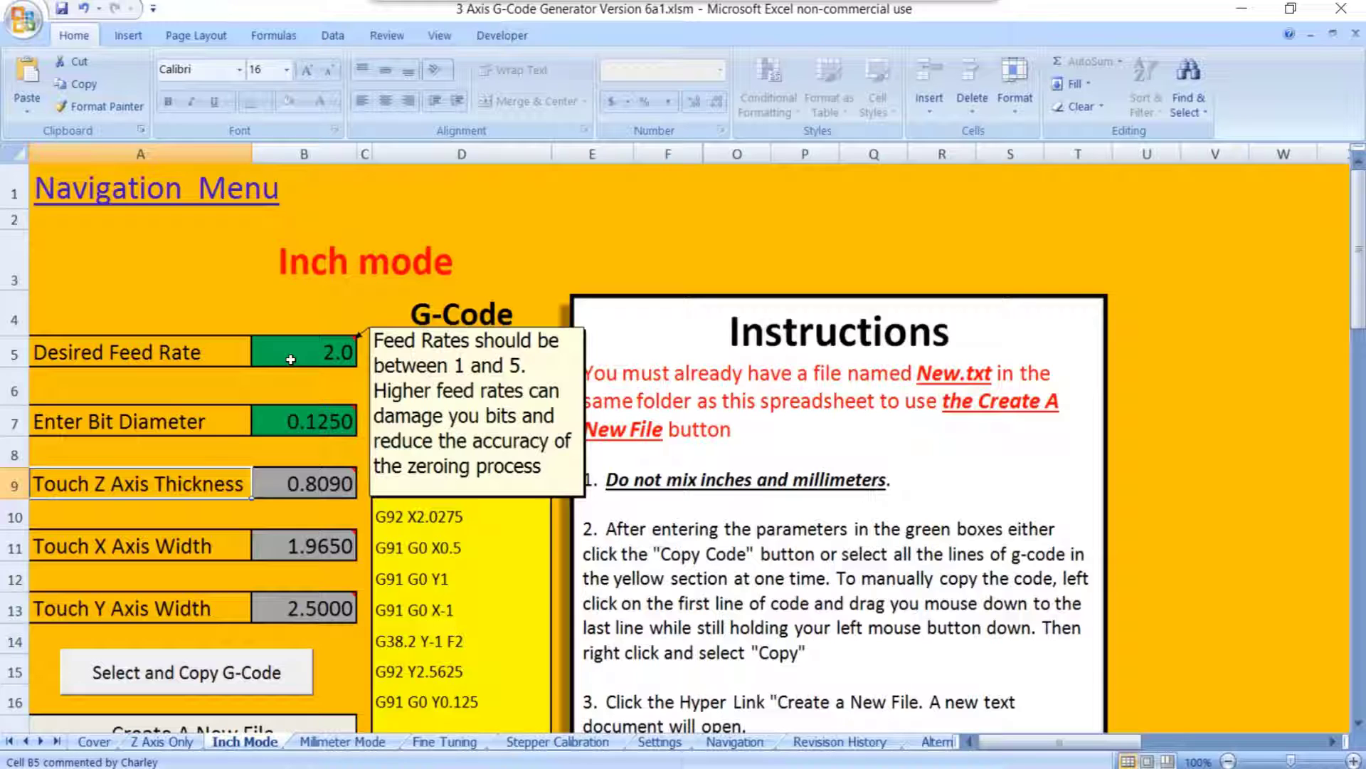
click(300, 426)
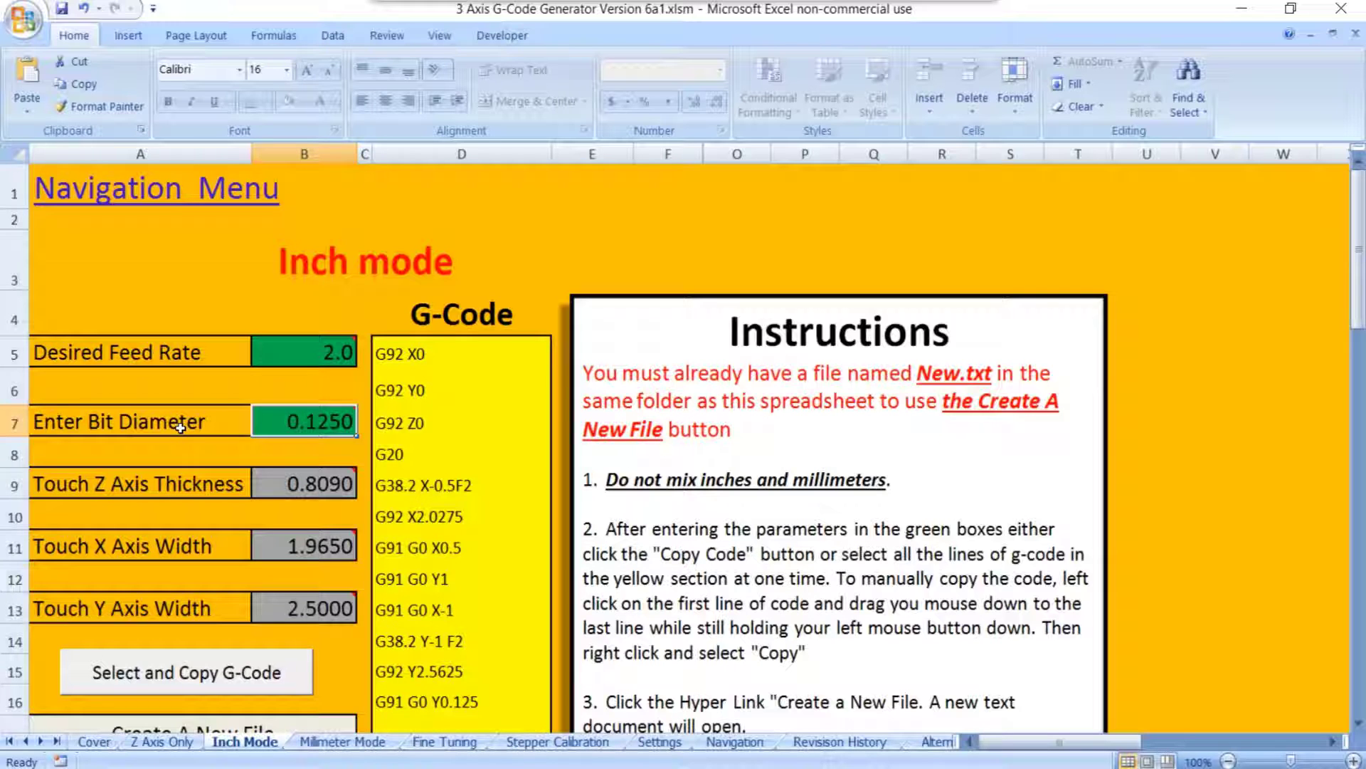
text(1/8)
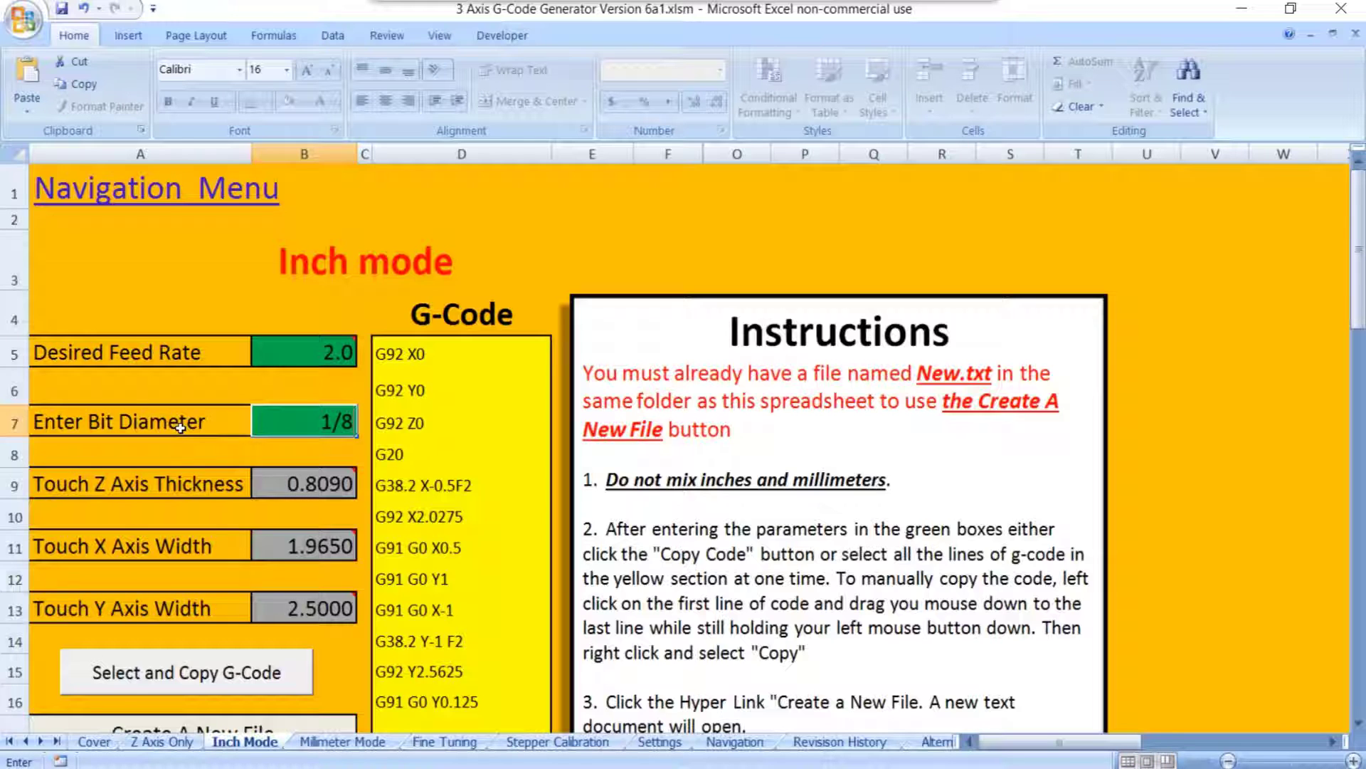
key(Tab)
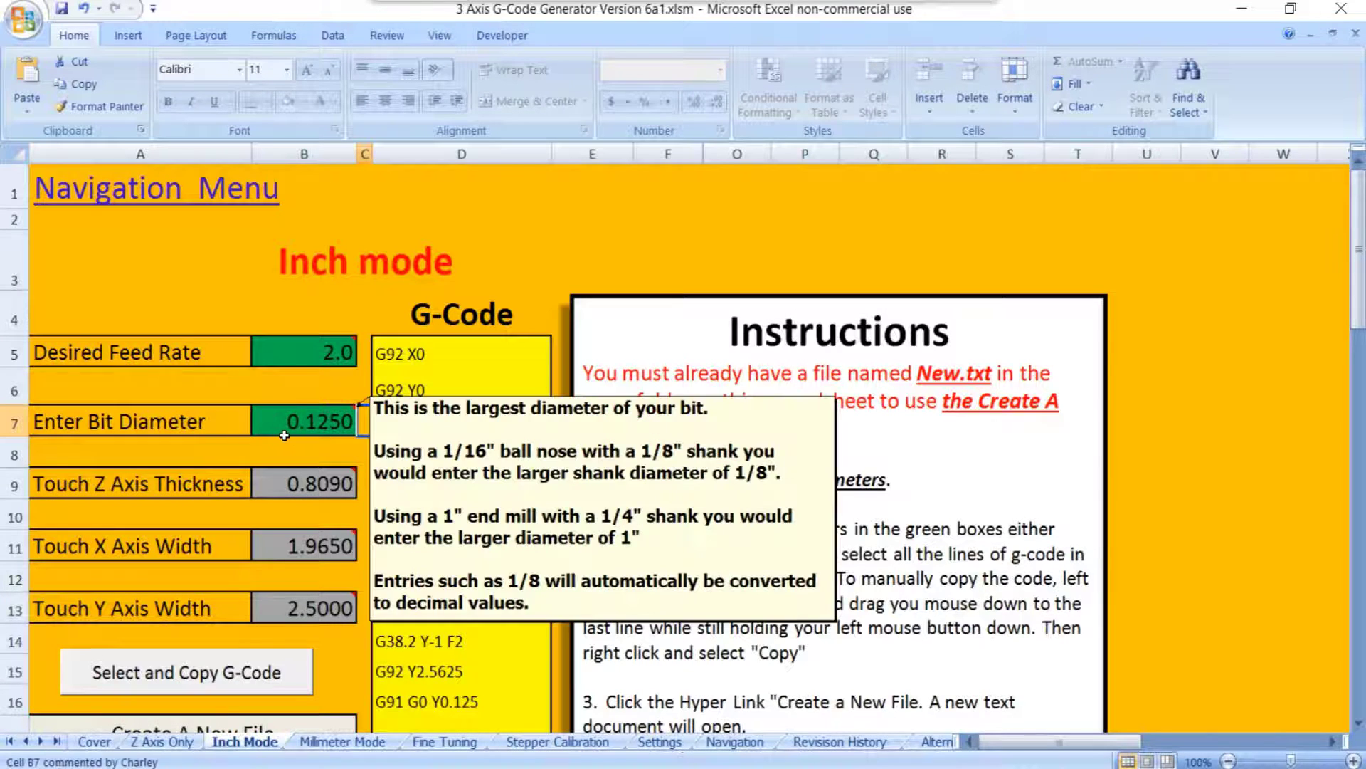
click(273, 432)
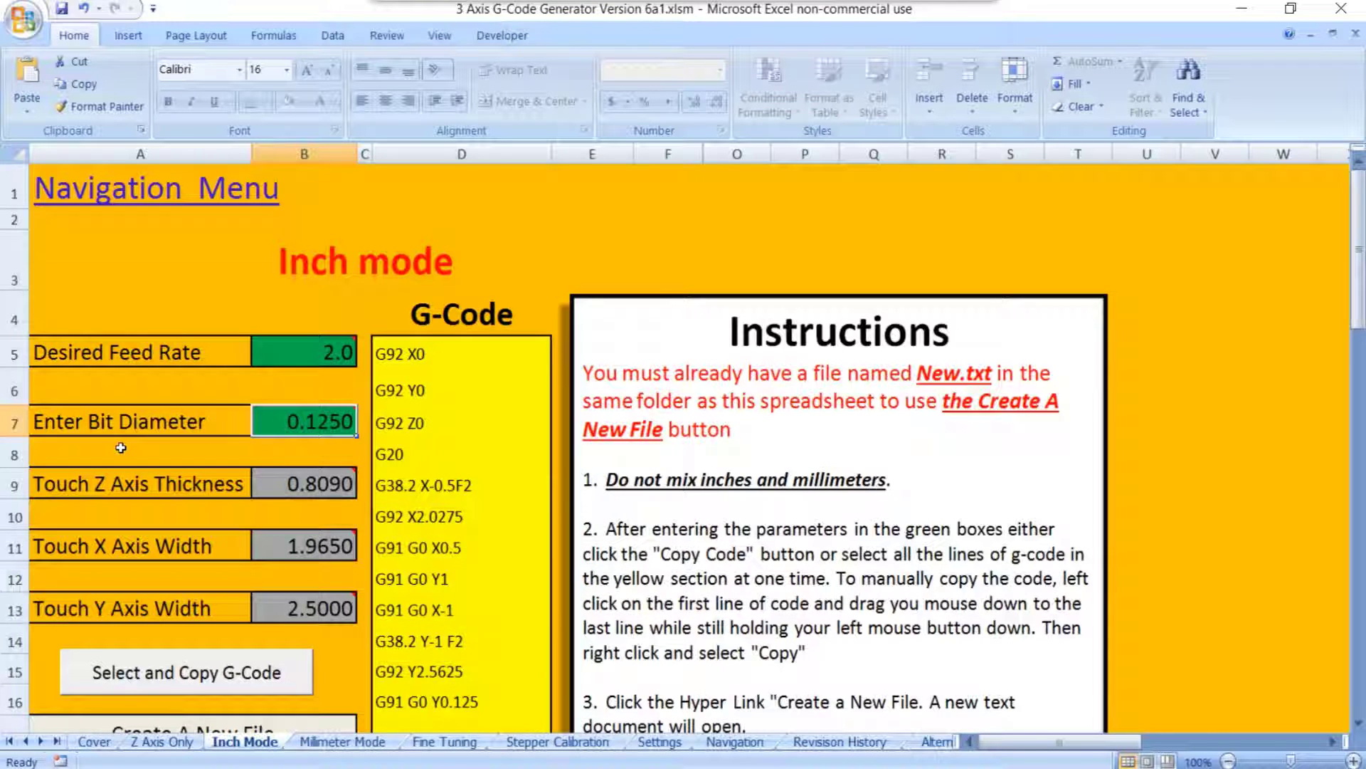
key(BackSpace)
text(5/8)
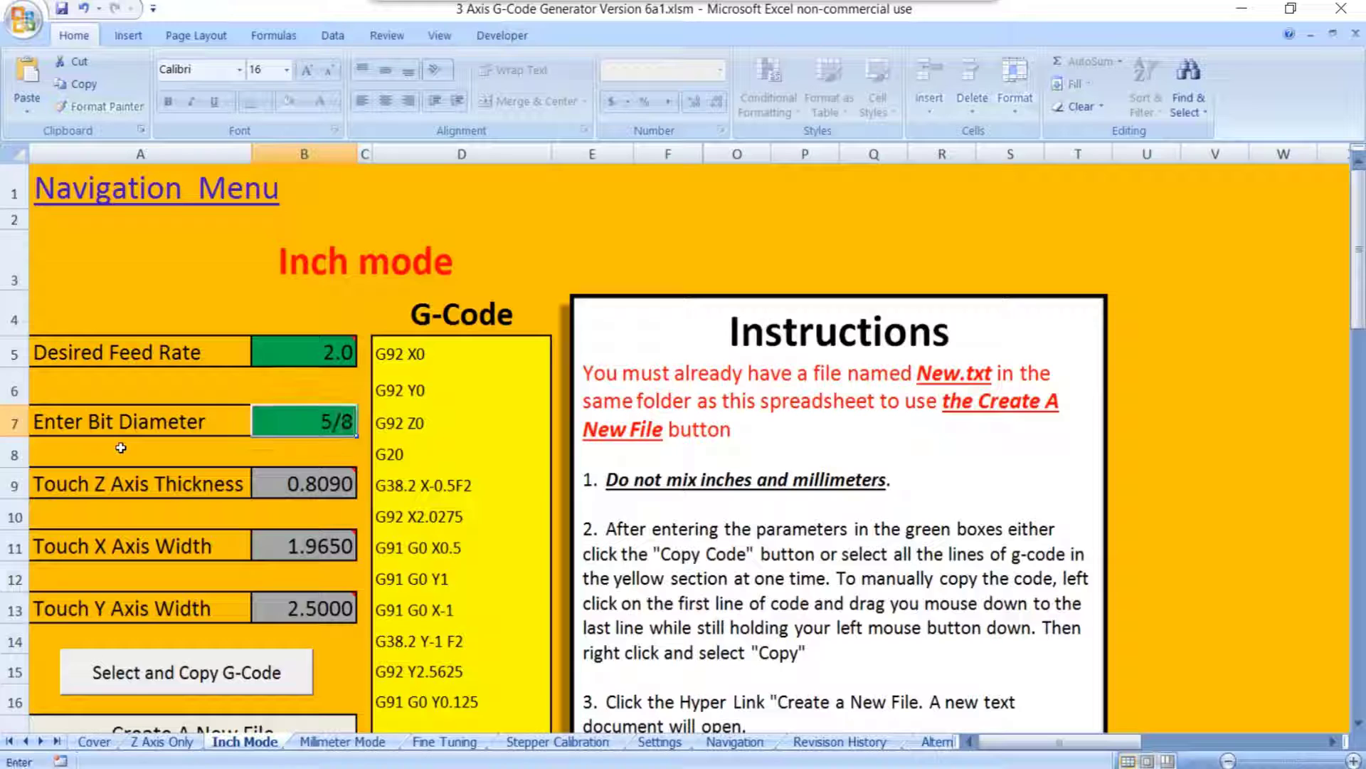
key(Tab)
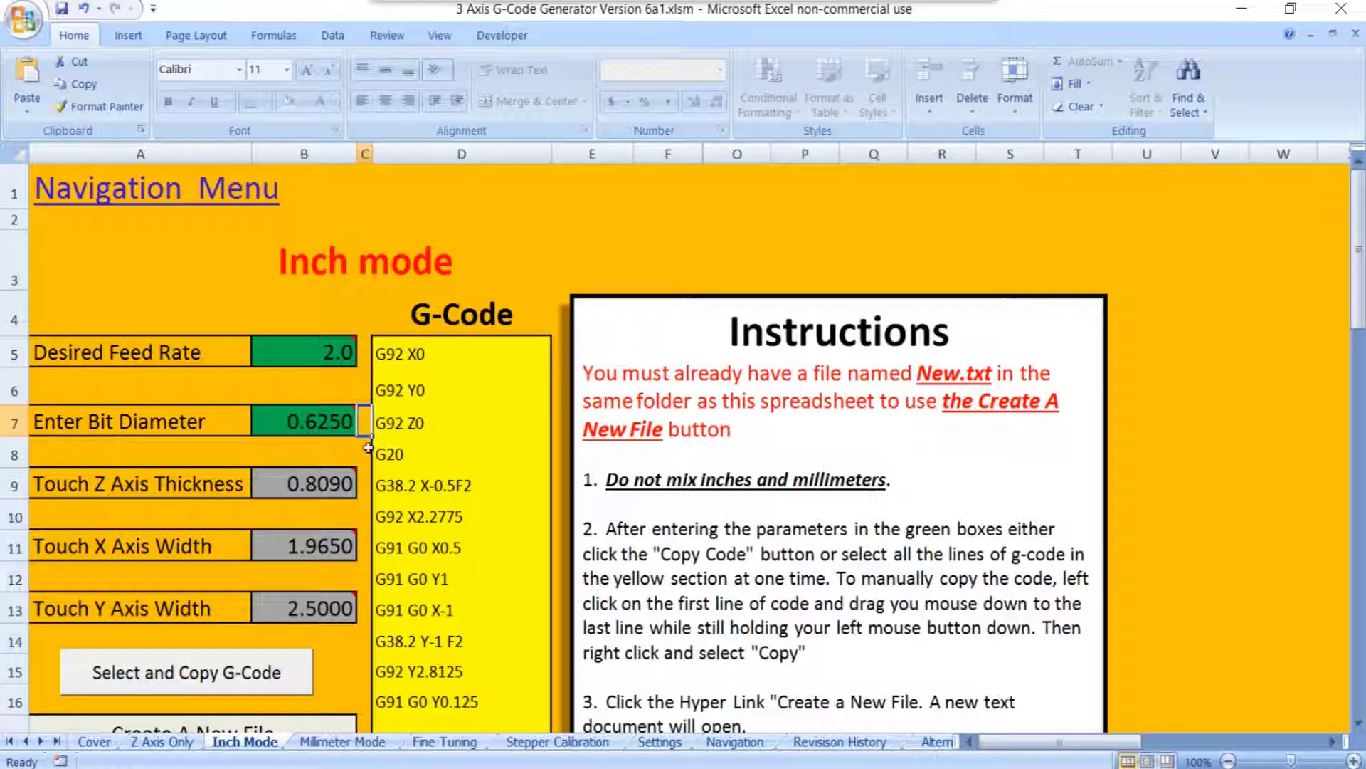
click(293, 433)
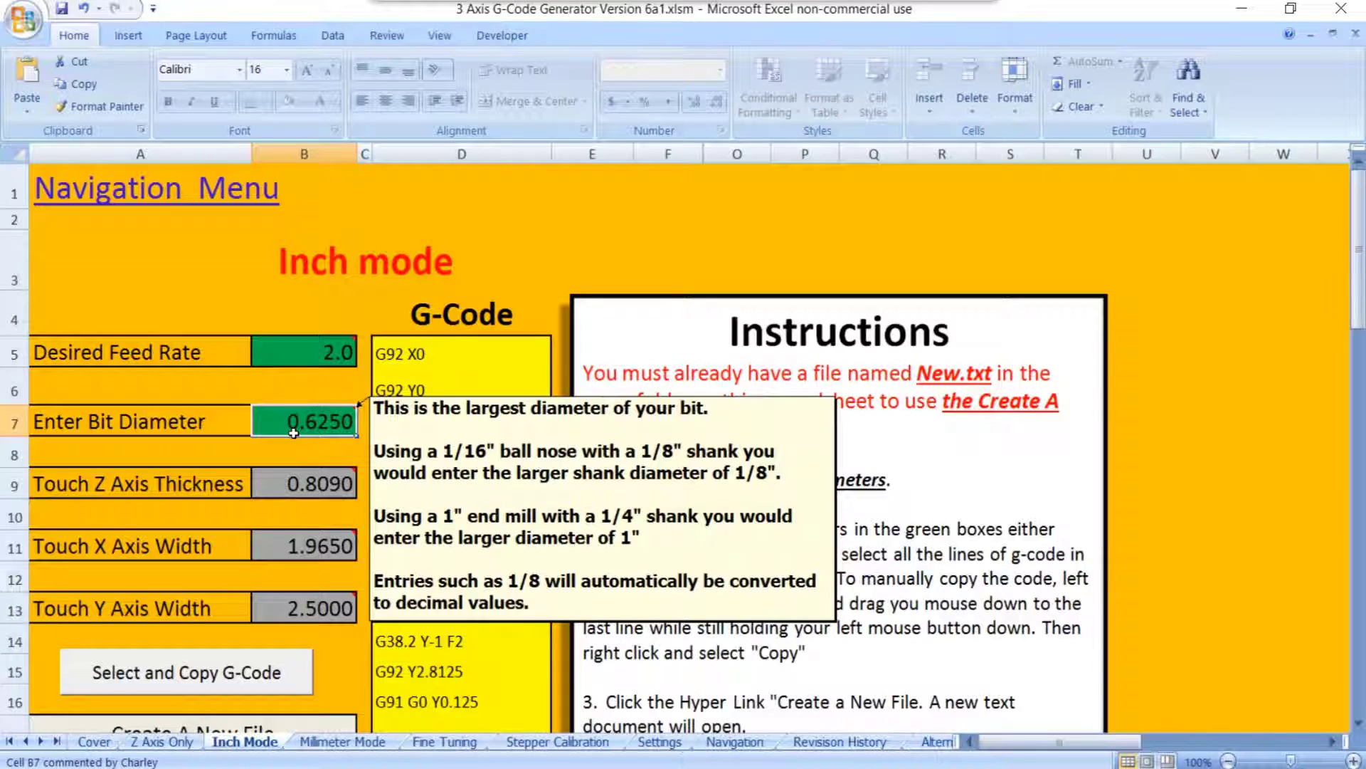
key(BackSpace)
text(1/8)
key(Tab)
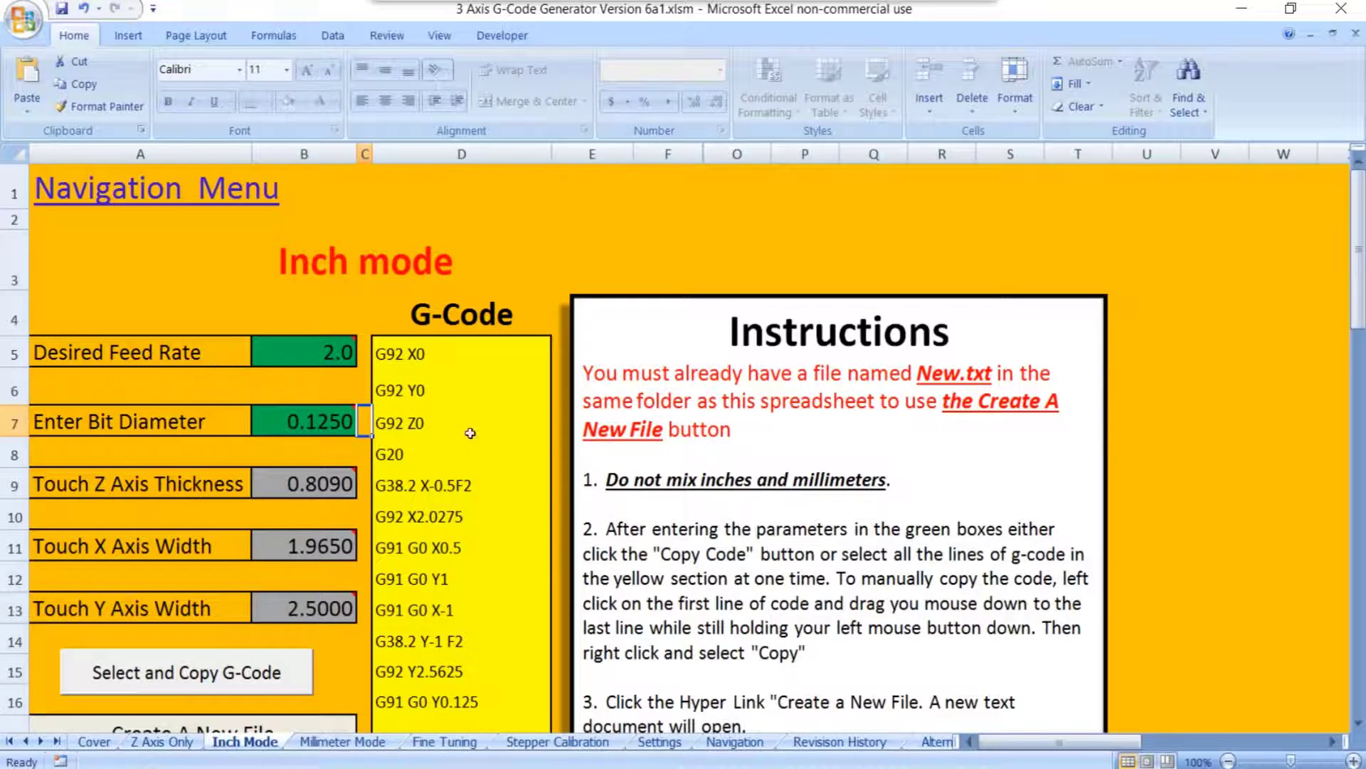
scroll(448, 663, down, 2)
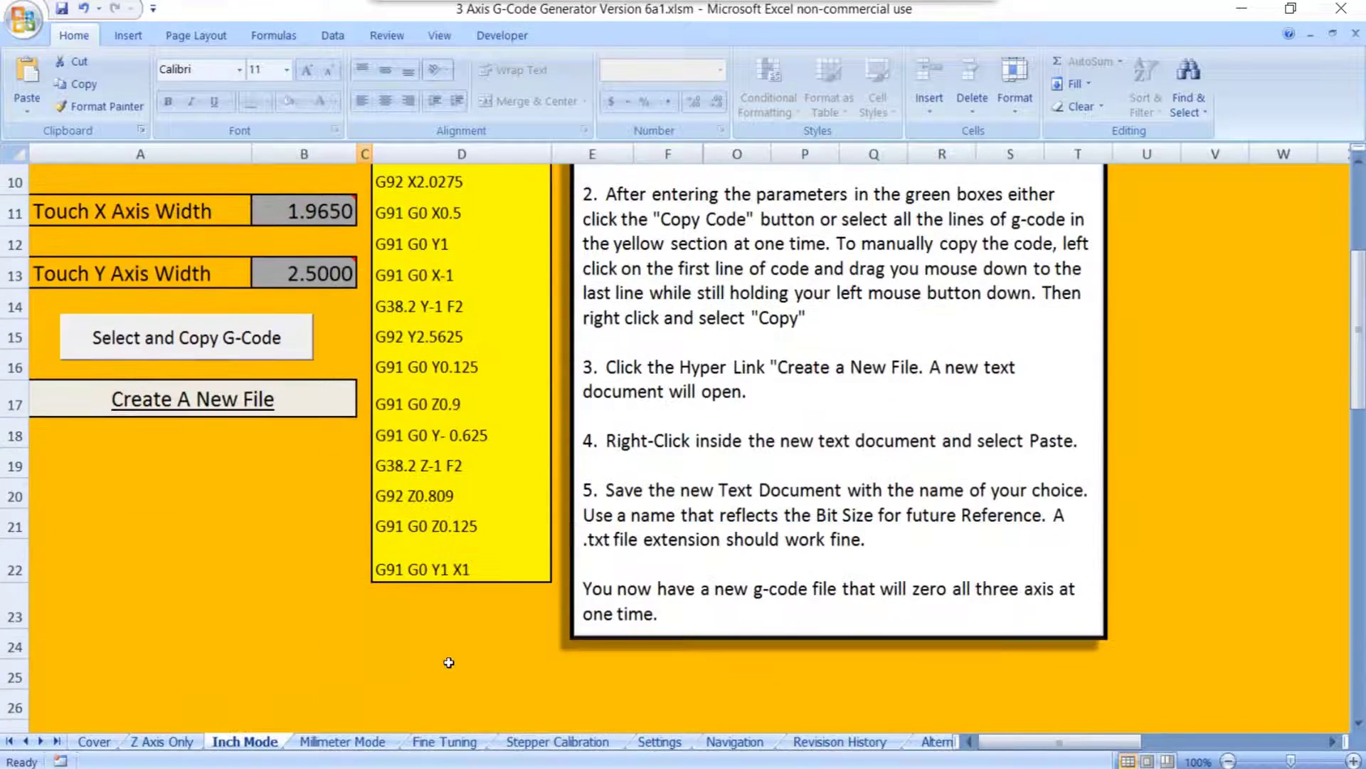
scroll(449, 663, up, 1)
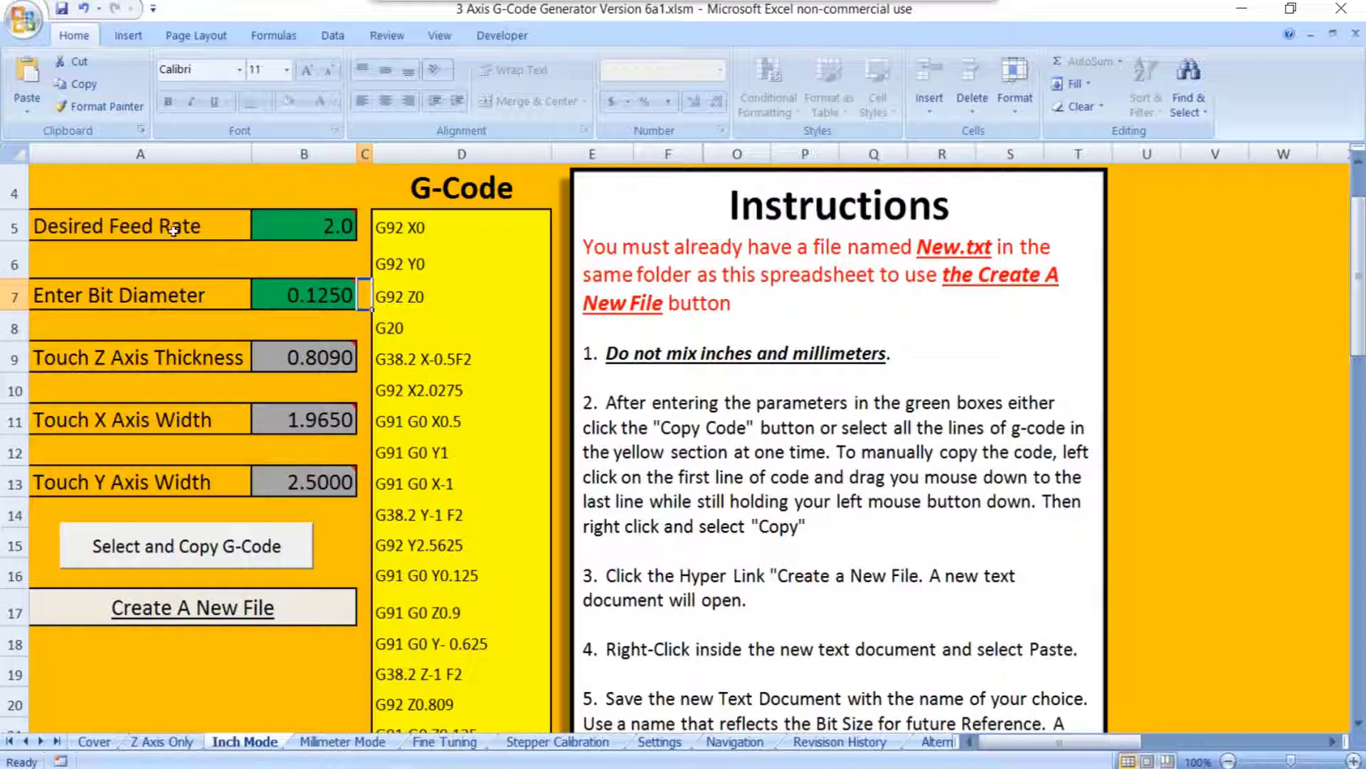
Scroll through the 18 G-code lines in the Inch Mode sheet's yellow G-Code column.
mouse_move(282, 227)
scroll(180, 444, up, 1)
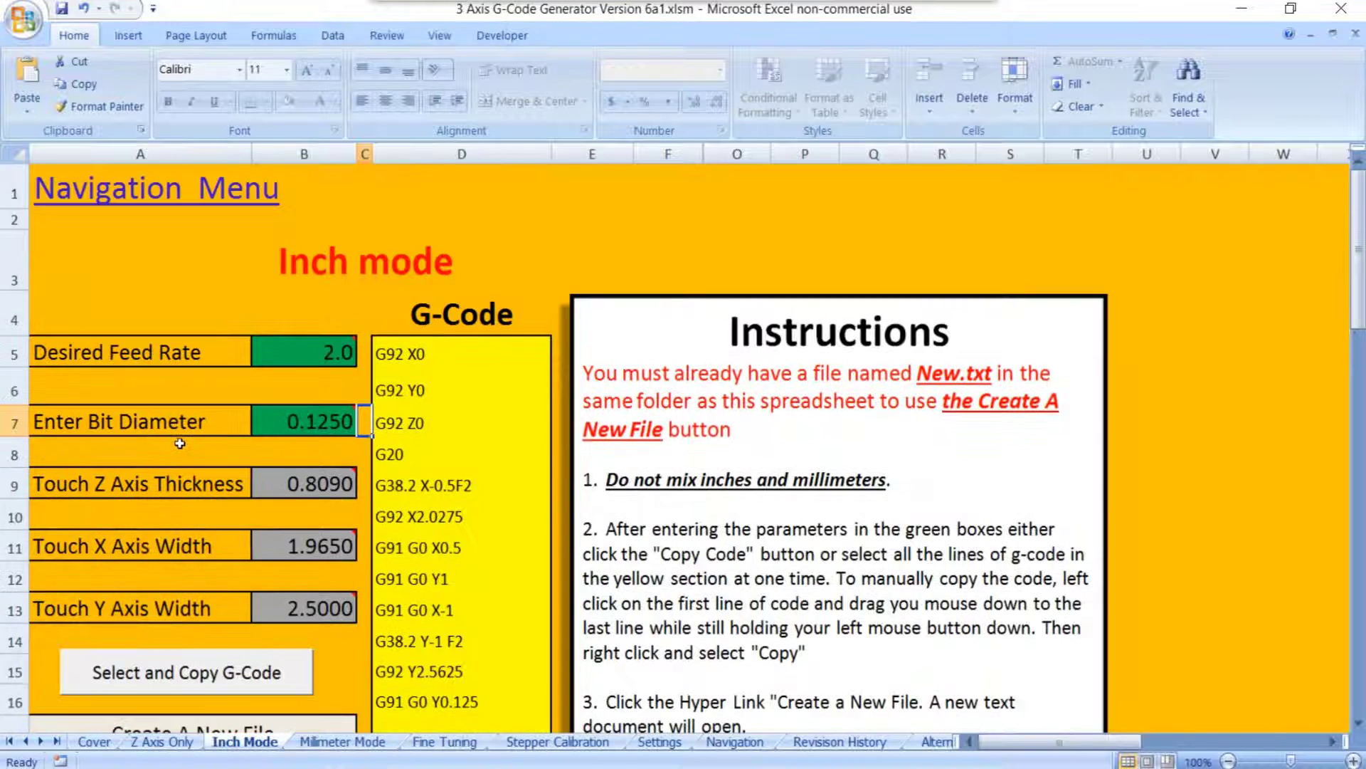
scroll(186, 444, down, 3)
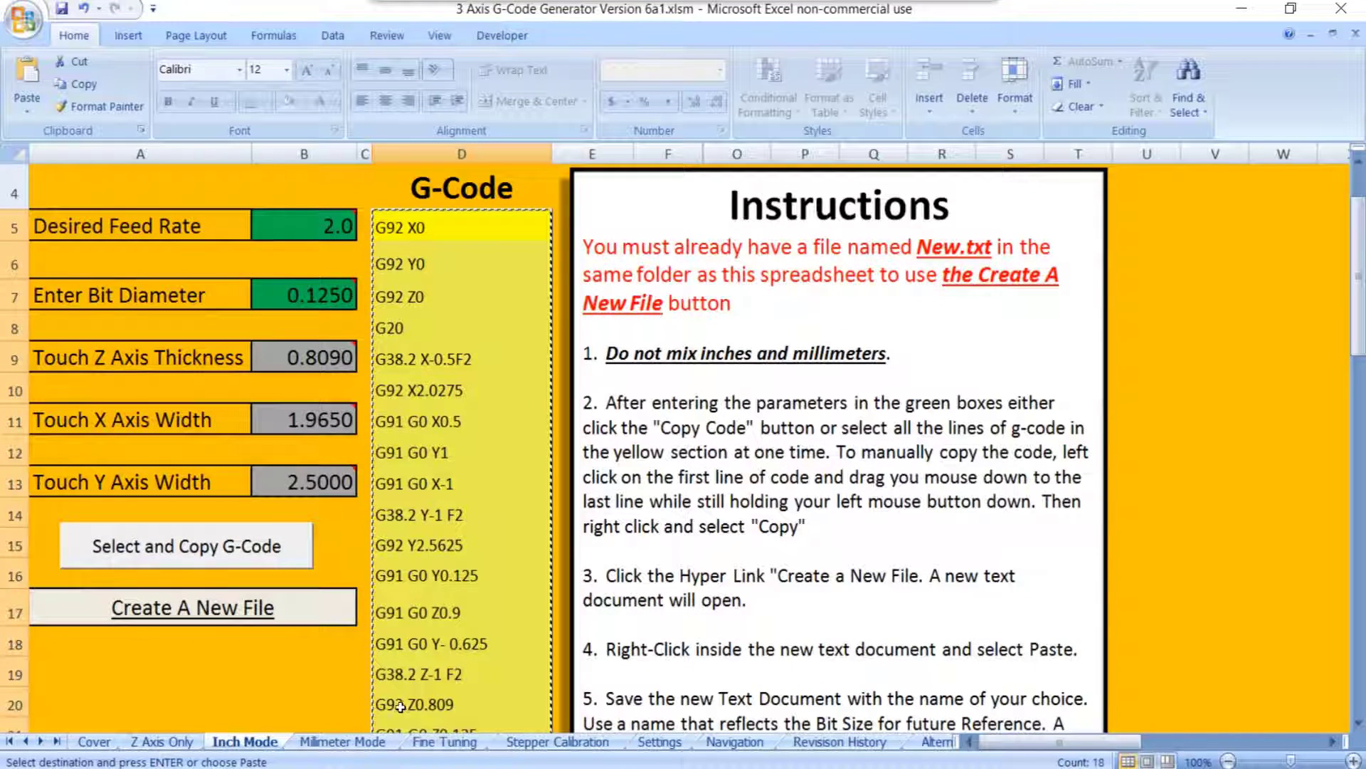
scroll(423, 701, down, 1)
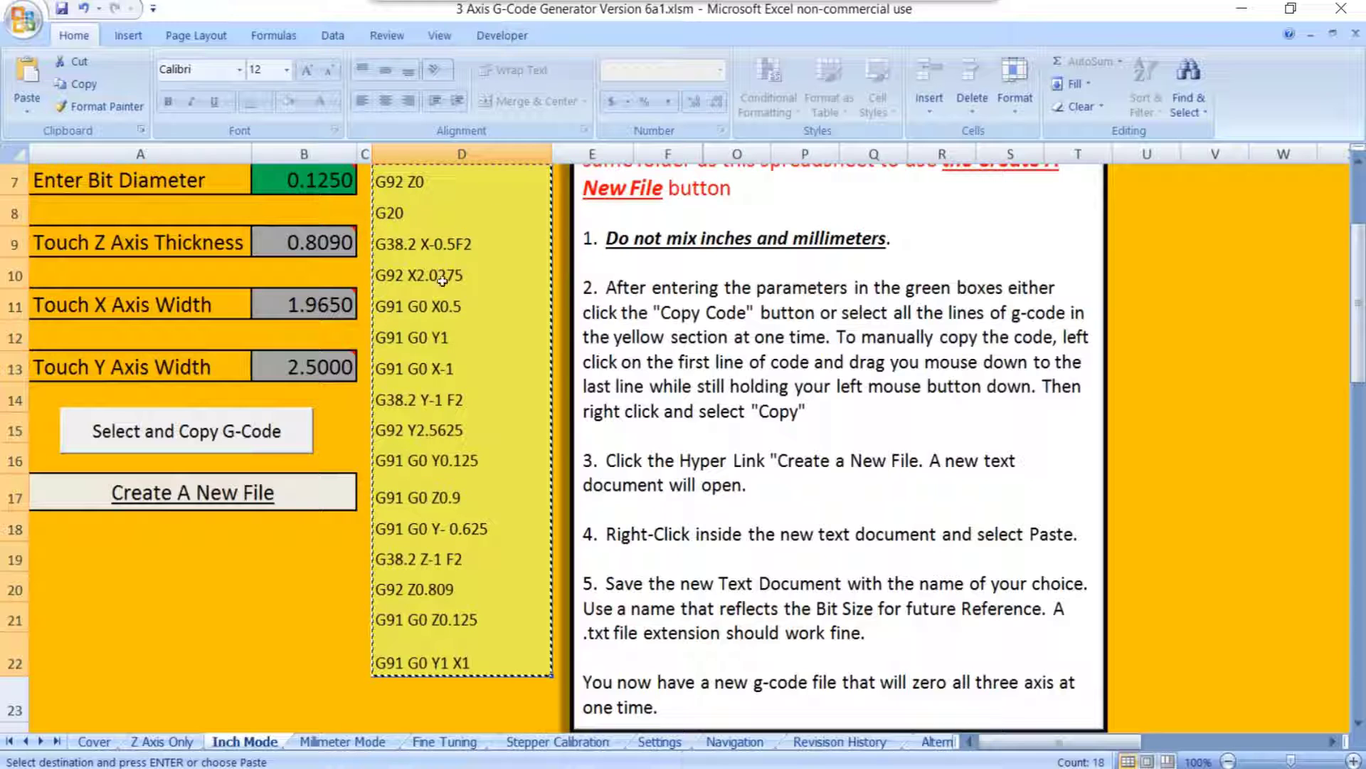
Paste the copied G-code into the empty New.txt file in Notepad.
click(185, 501)
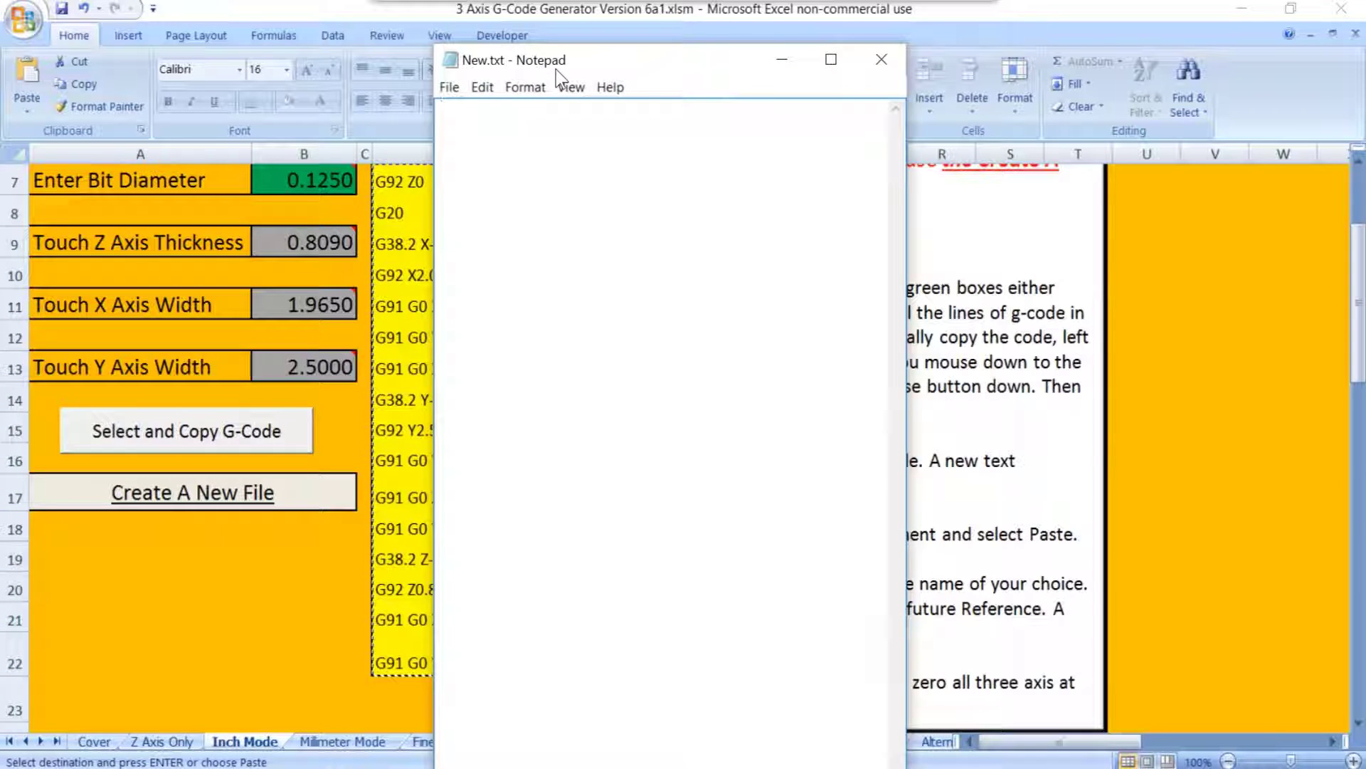
right_click(521, 158)
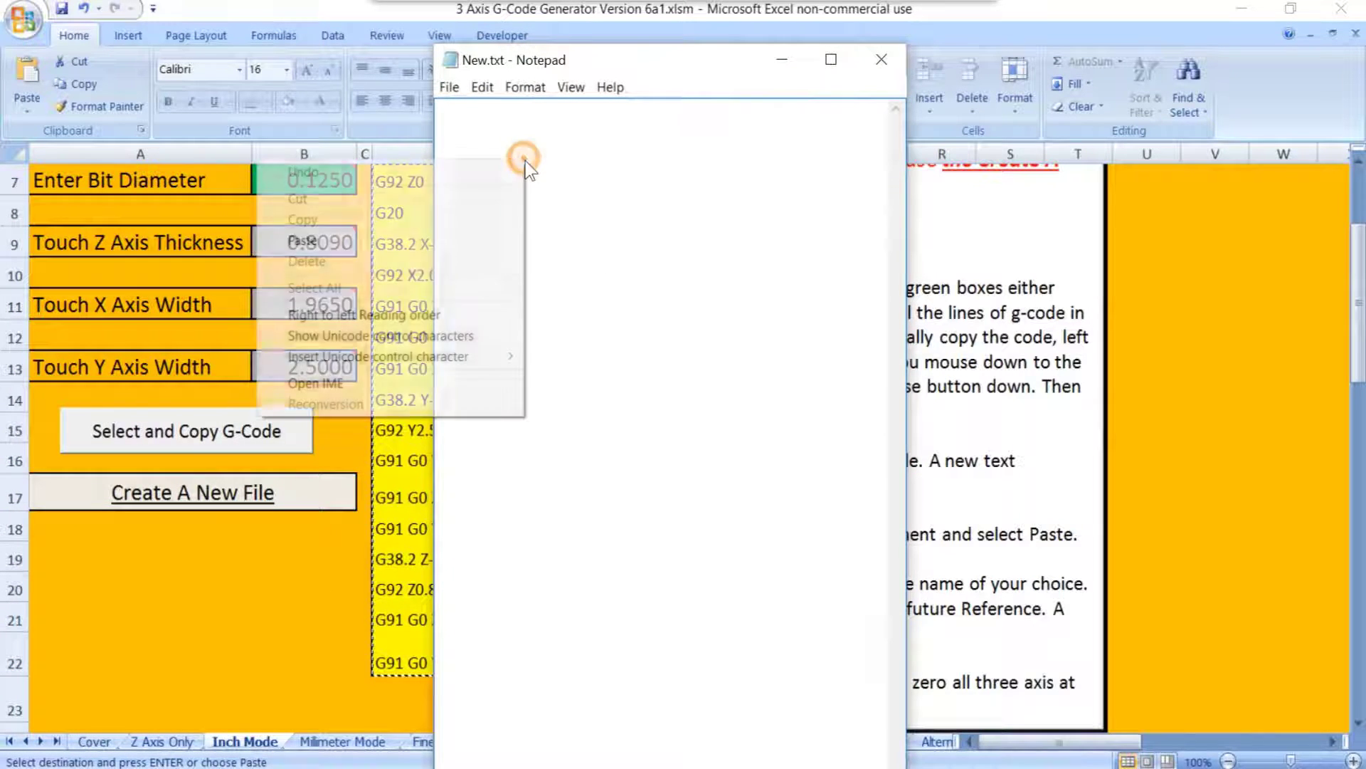
click(358, 240)
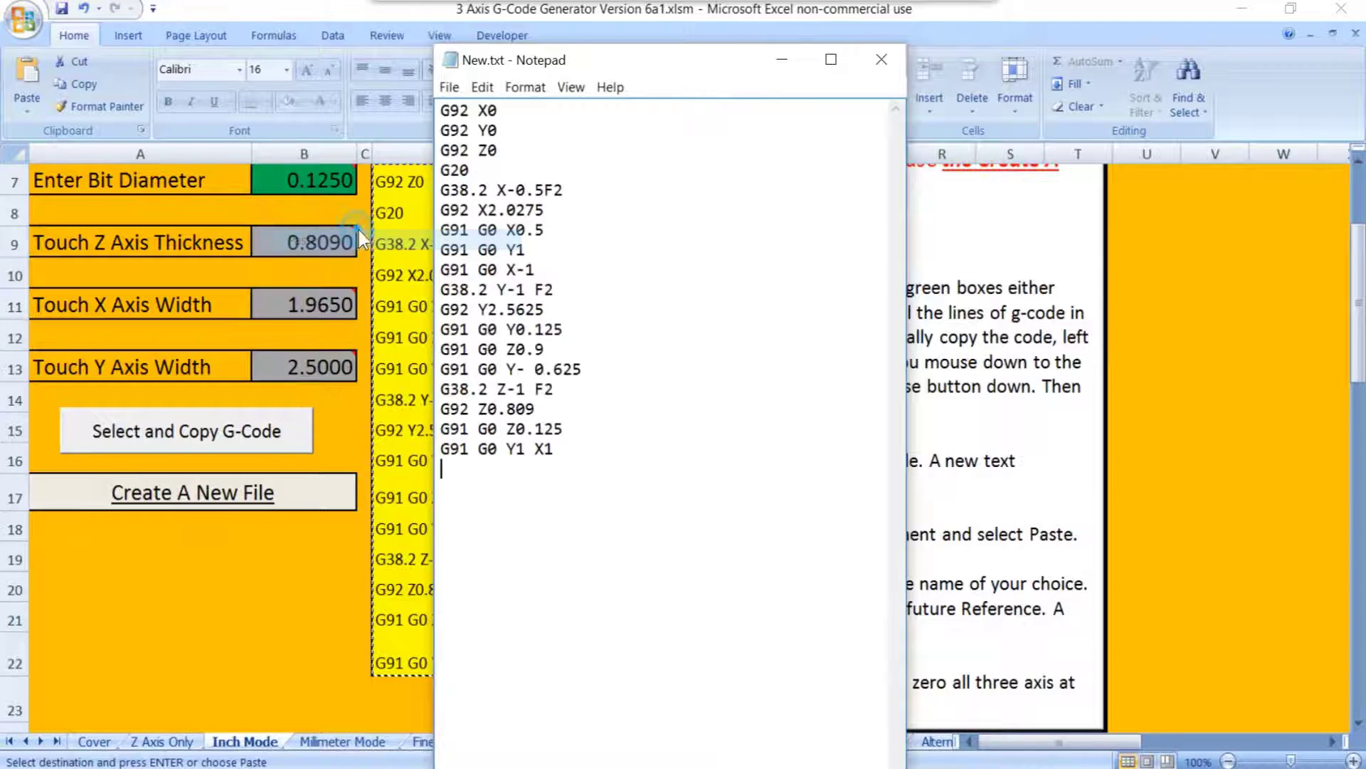
Save the Notepad file under the name 1_8.txt.
click(442, 88)
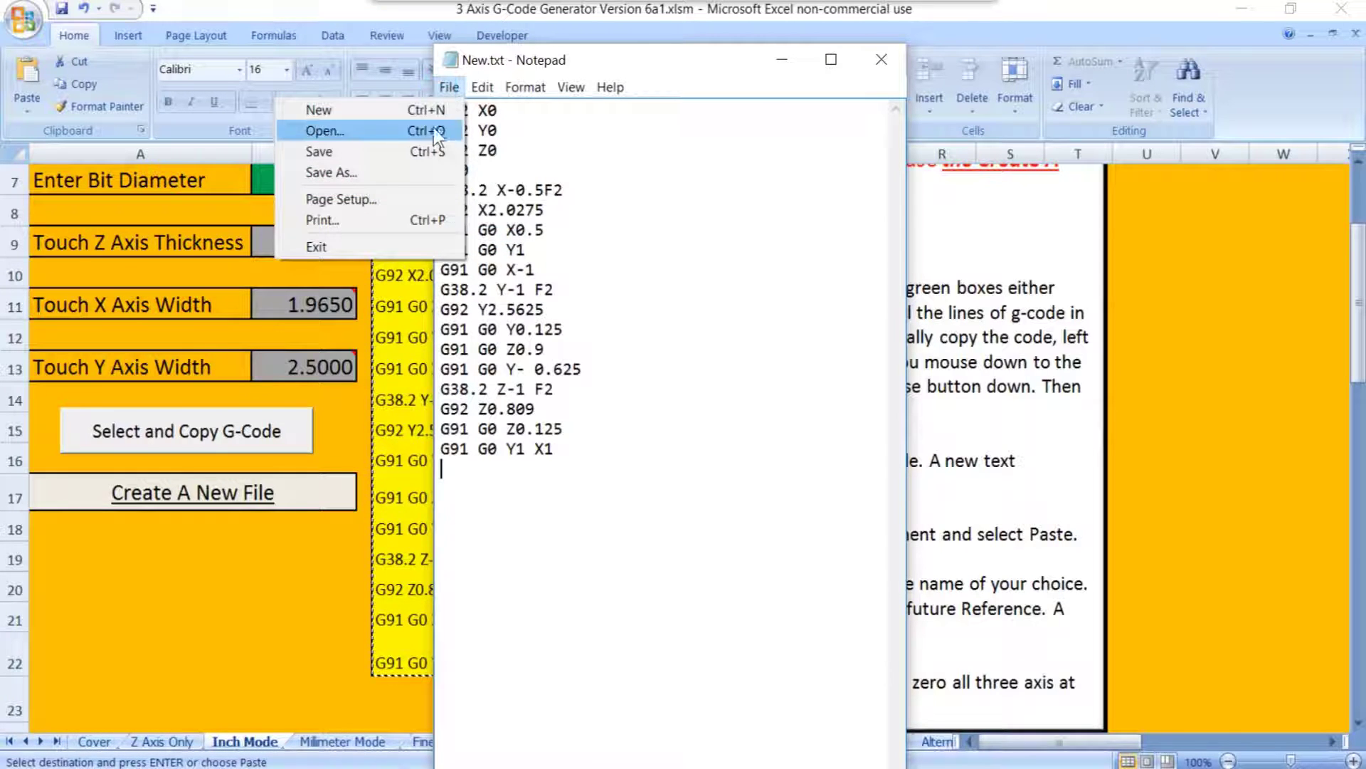
click(338, 172)
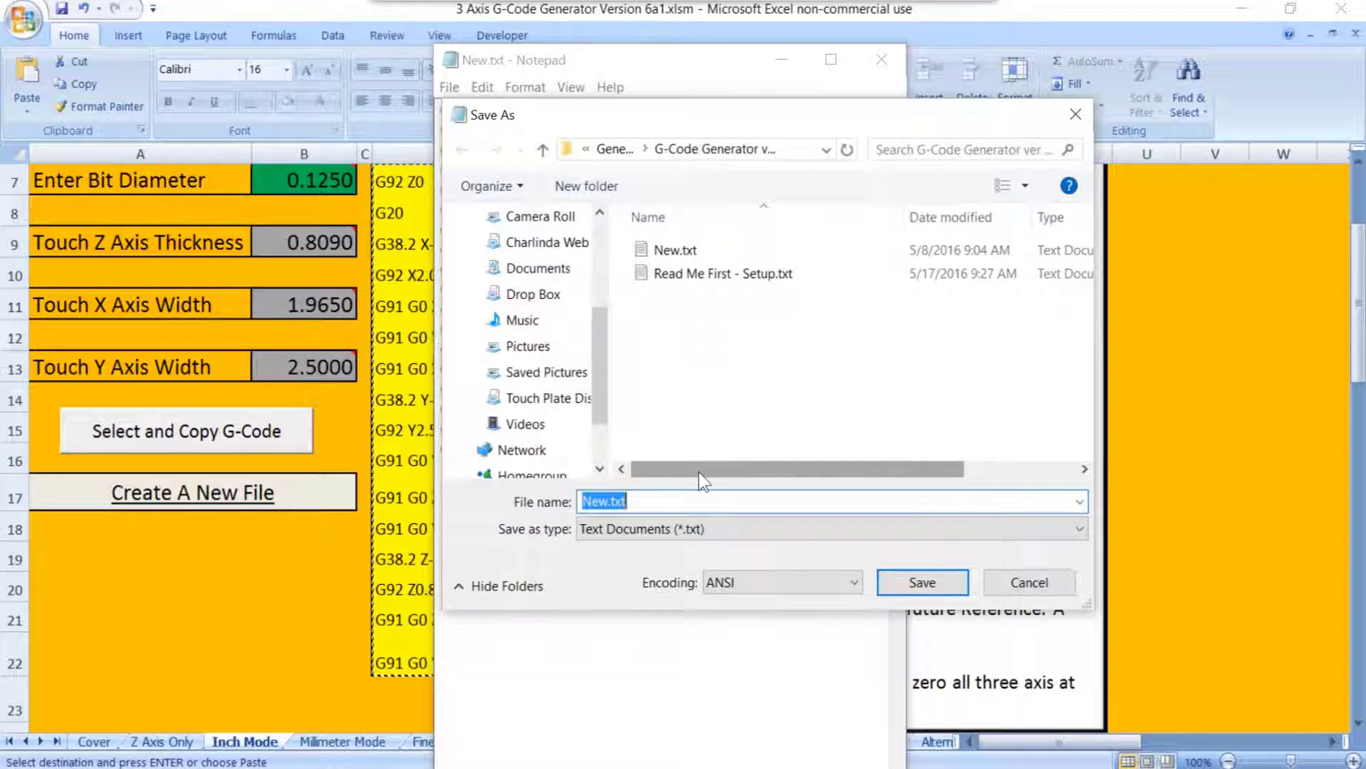
text(1)
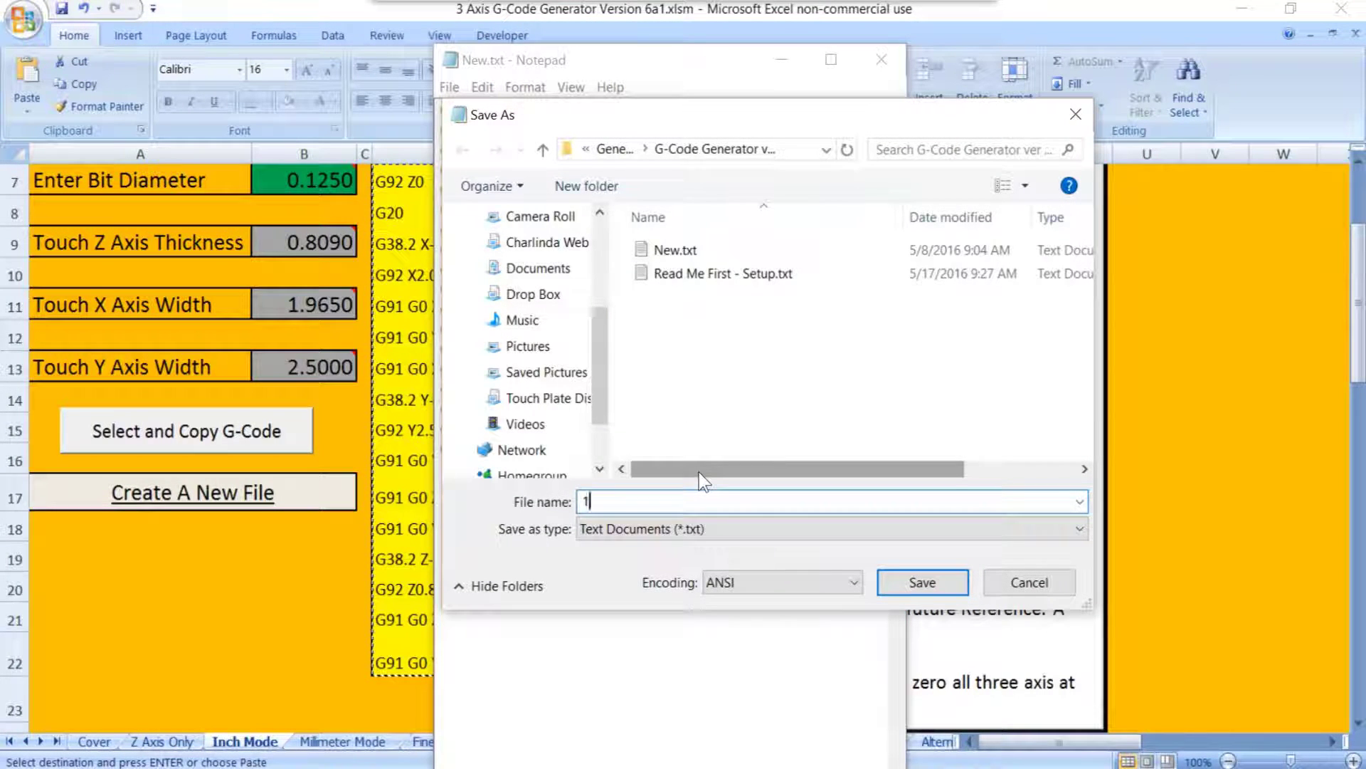
text(_8)
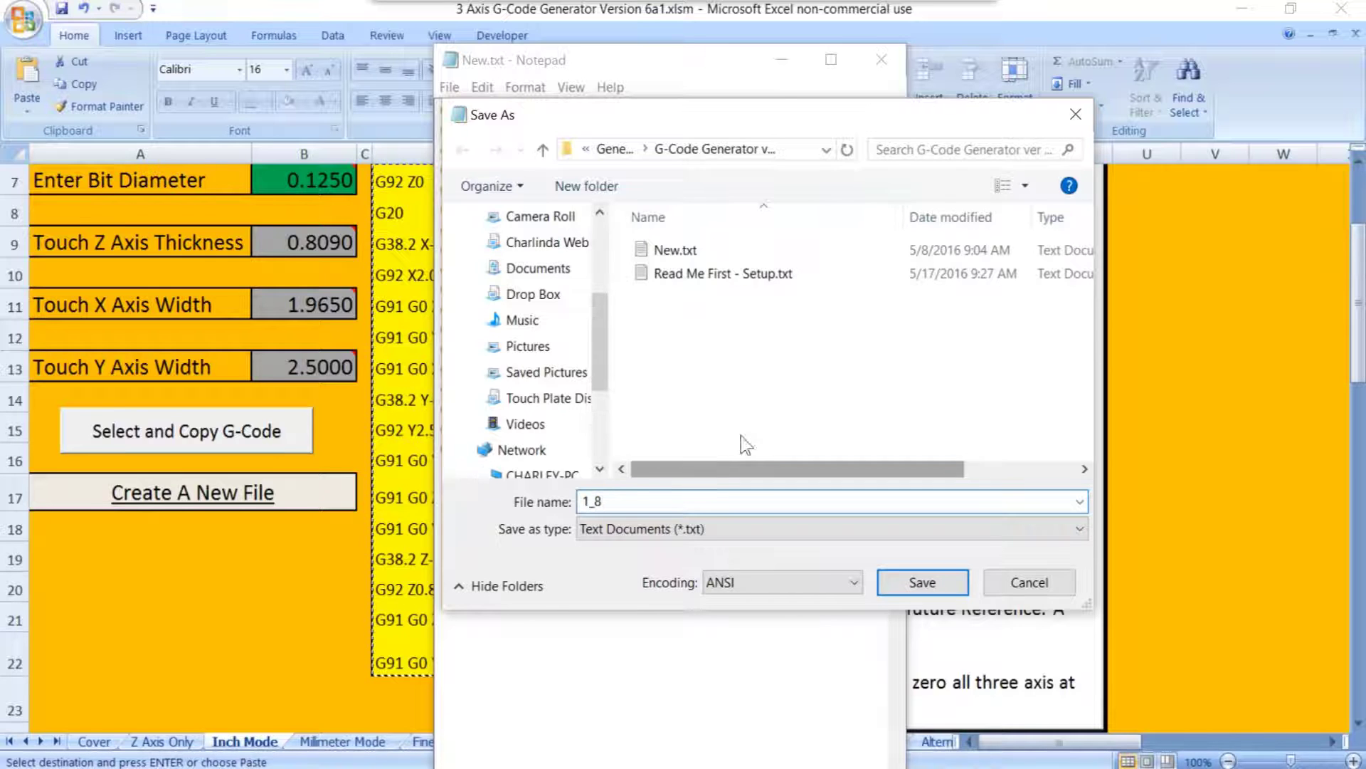
click(920, 580)
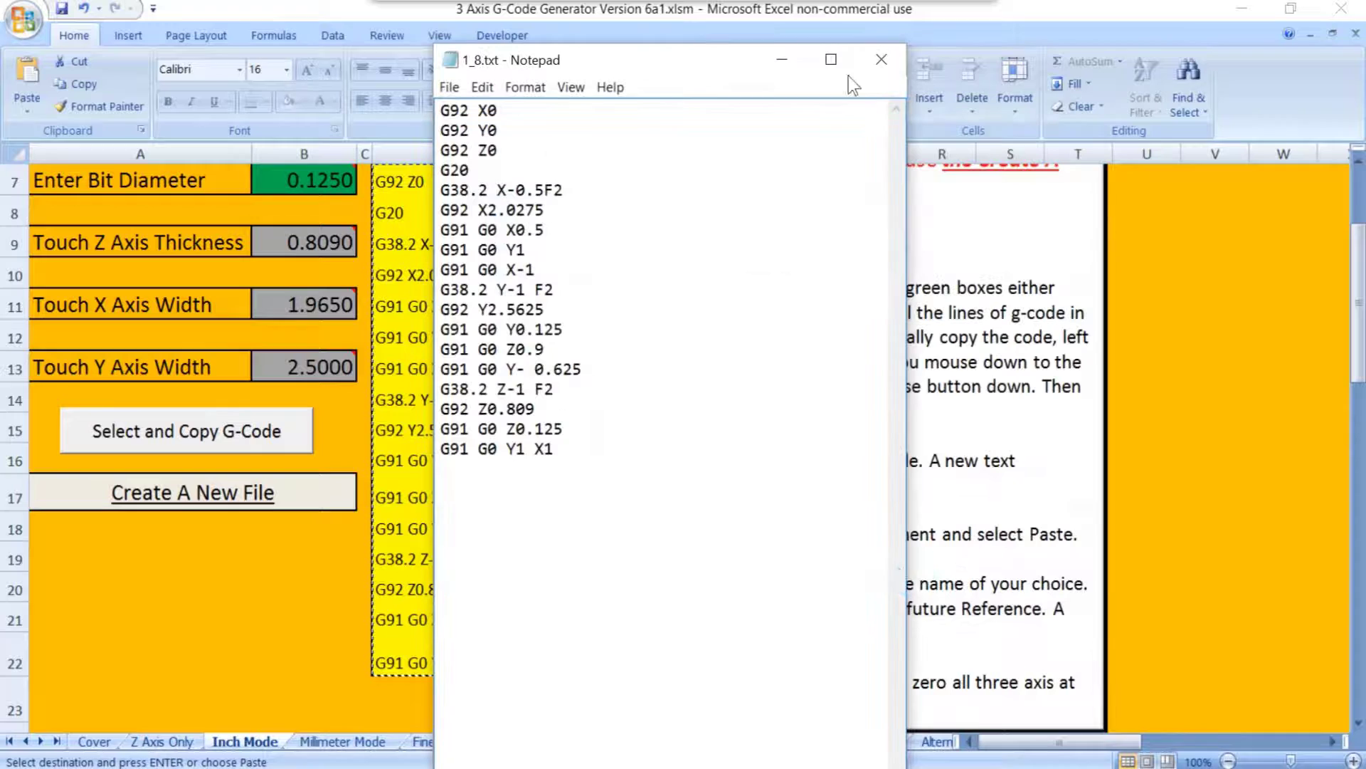
Close 1_8.txt, then set the bit diameter in B7 to 1 and review the regenerated G-code.
click(885, 62)
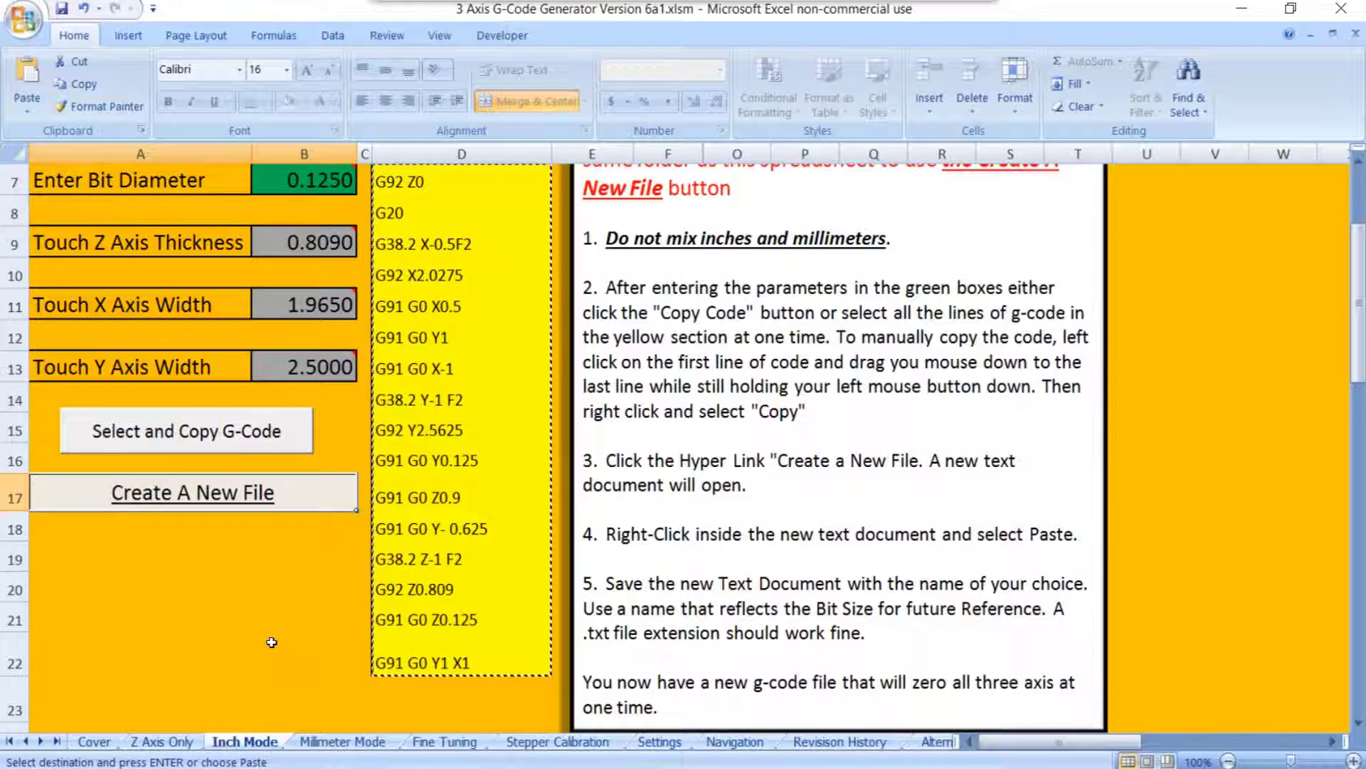
scroll(245, 491, up, 2)
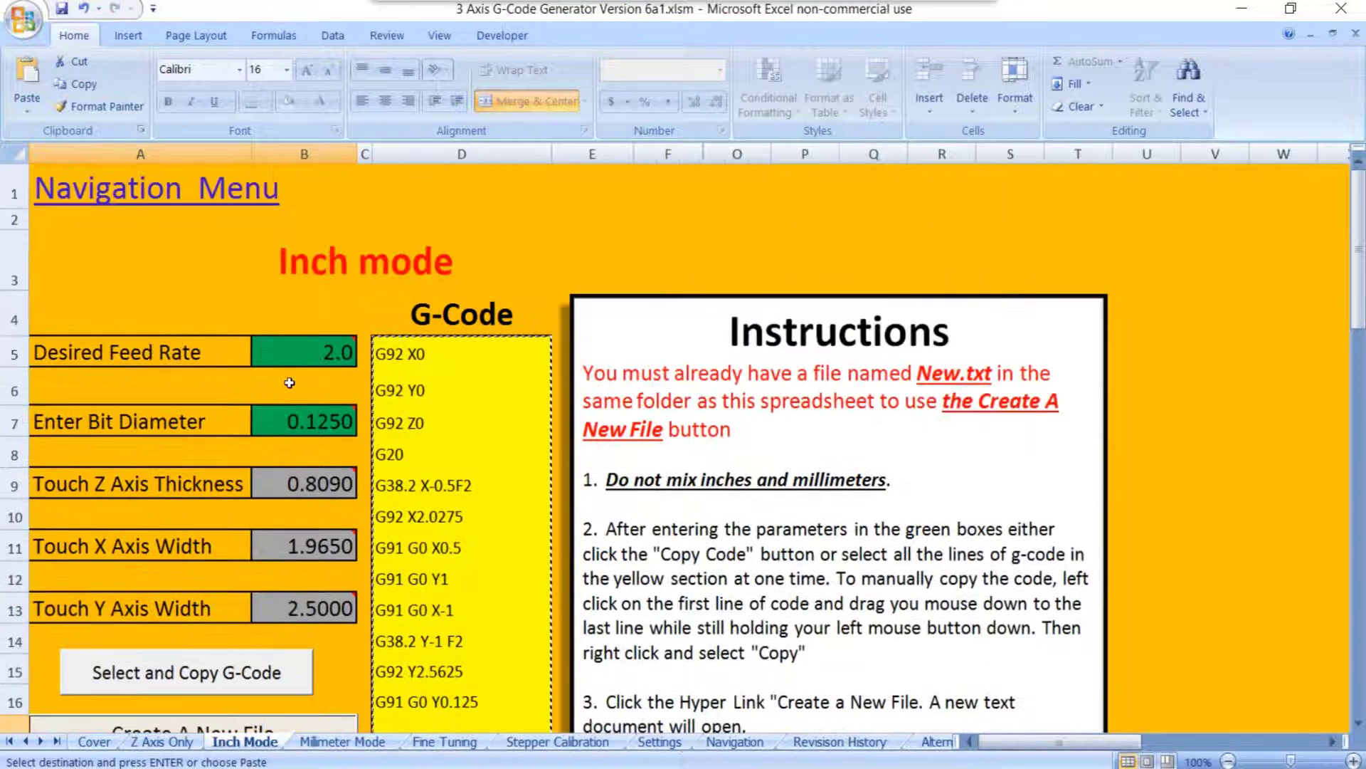
click(287, 430)
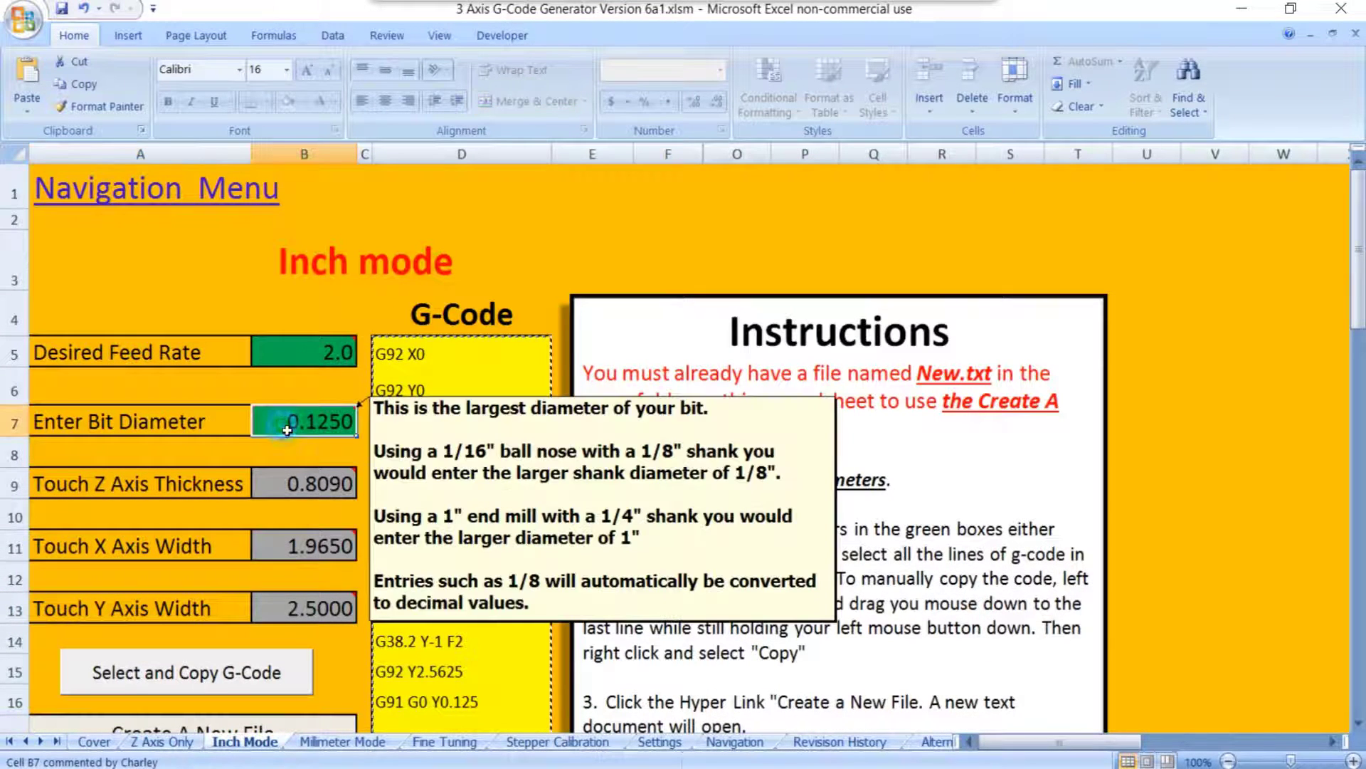
text(1)
key(Tab)
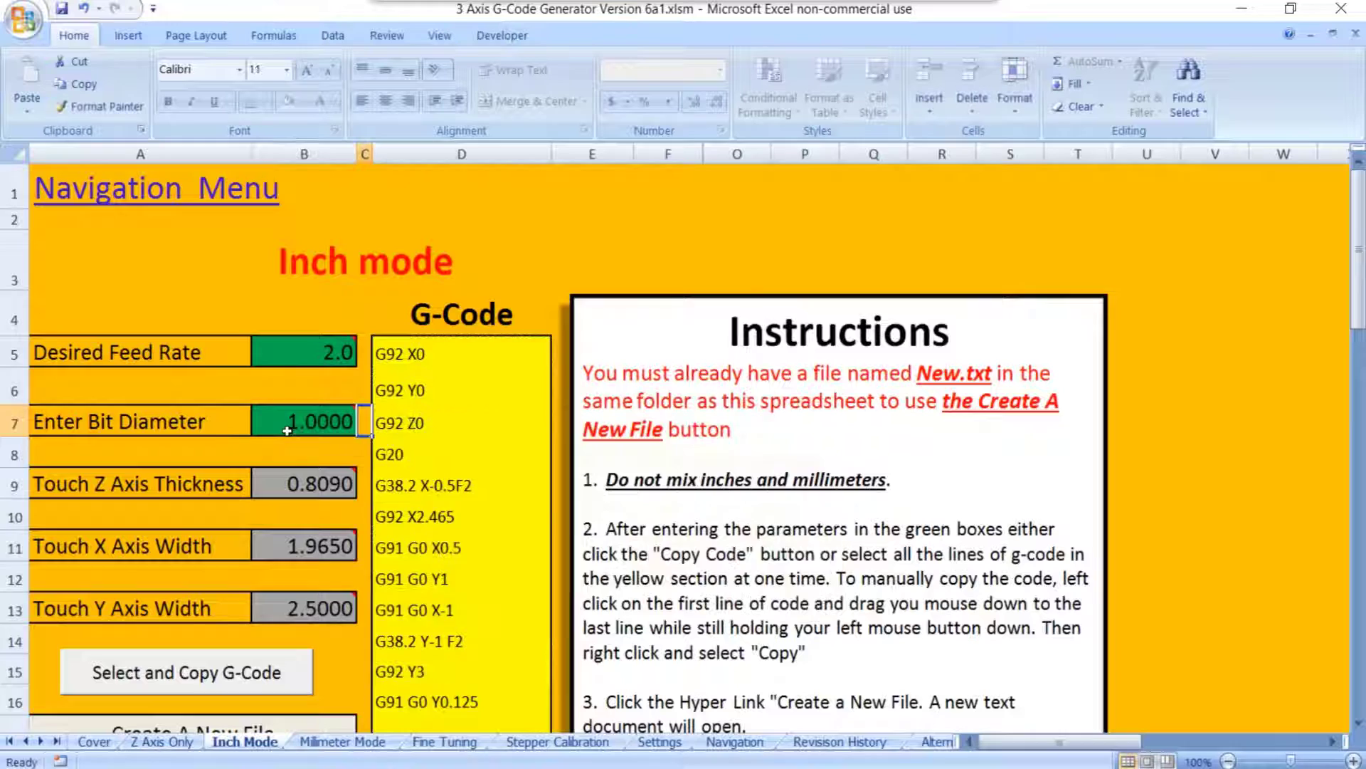
scroll(180, 669, down, 2)
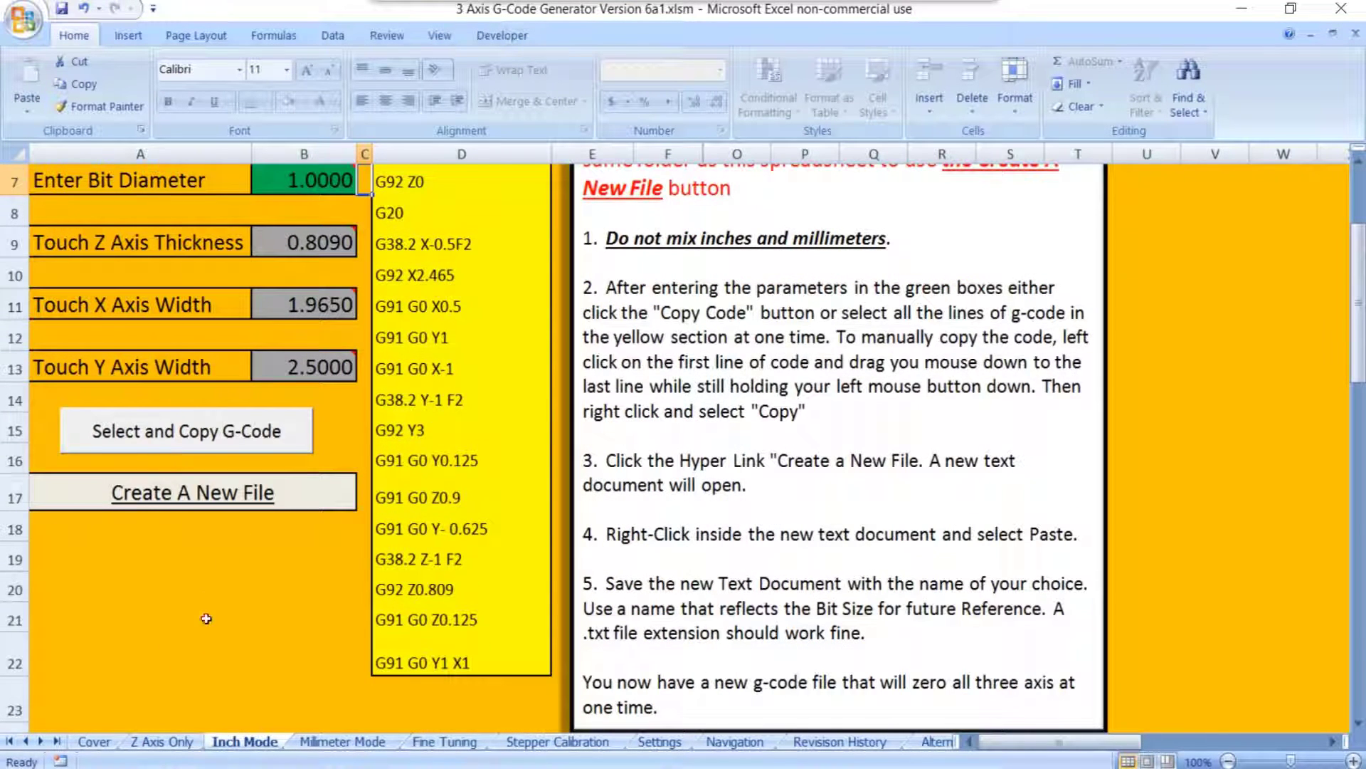
scroll(206, 641, up, 1)
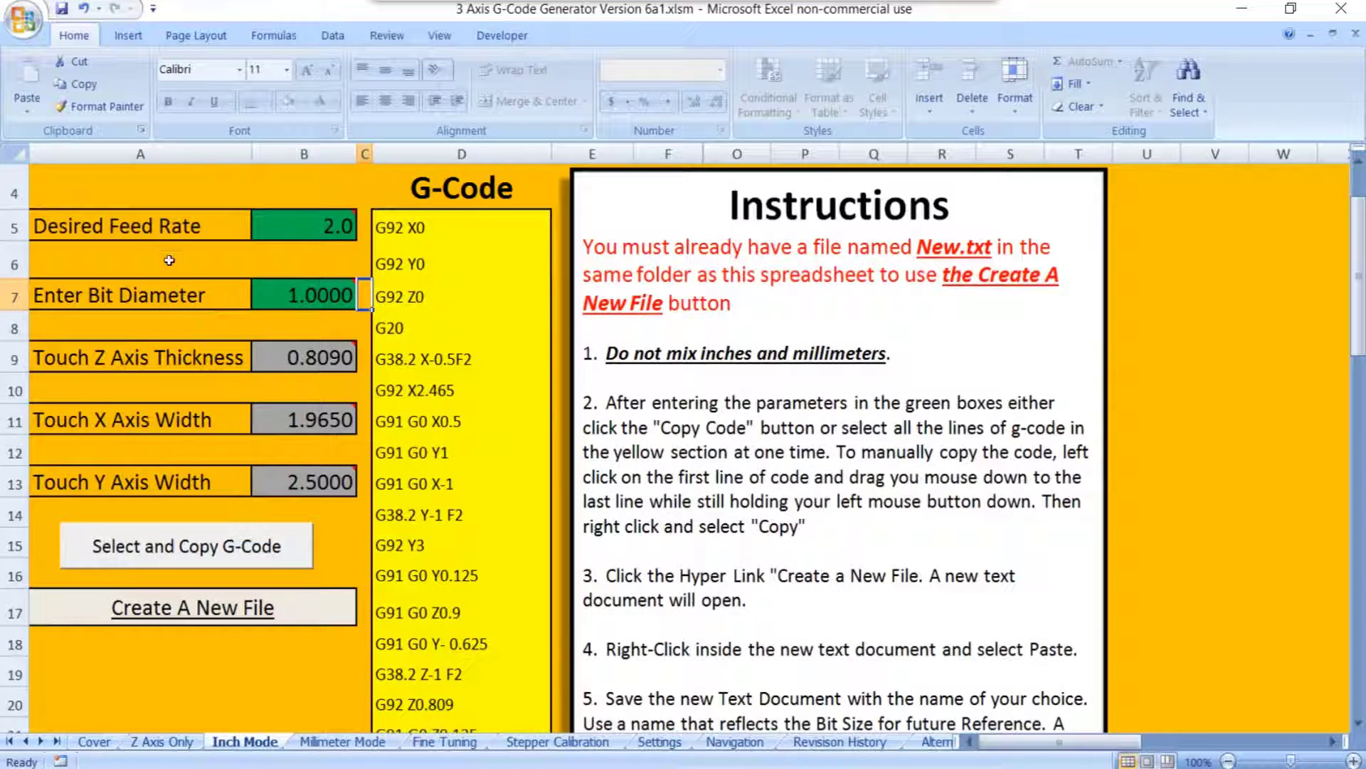
scroll(187, 431, up, 1)
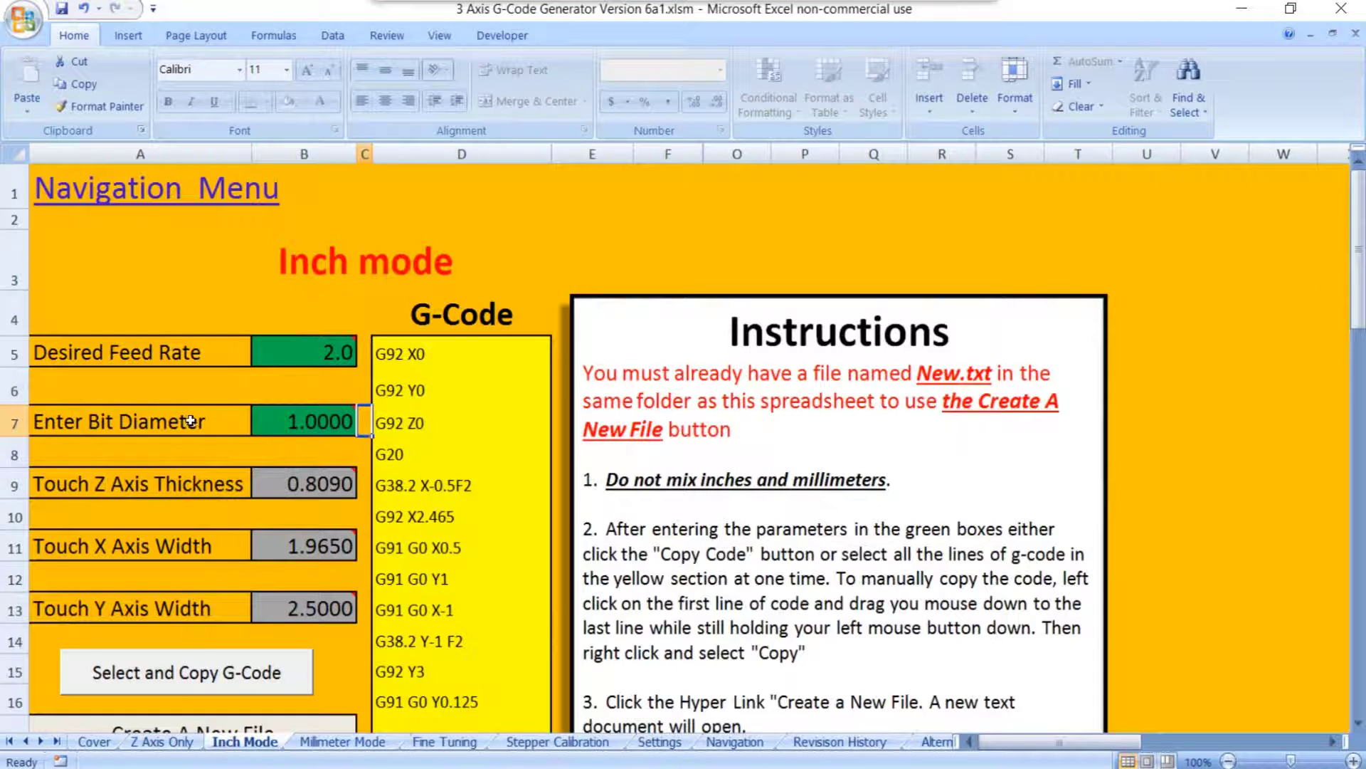
Open the Millimeter Mode sheet from the Navigation Menu, scroll its G-code, then return to the Navigation Menu.
click(108, 198)
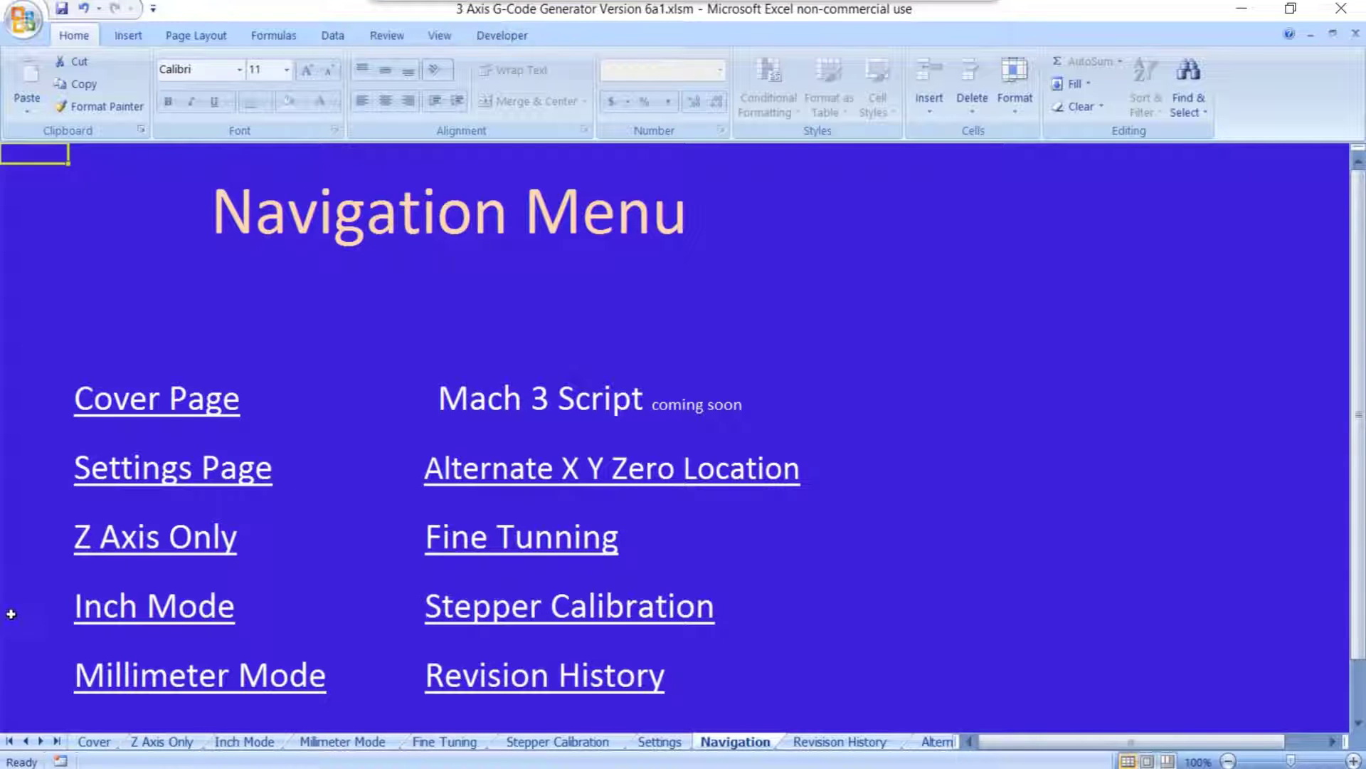
click(189, 688)
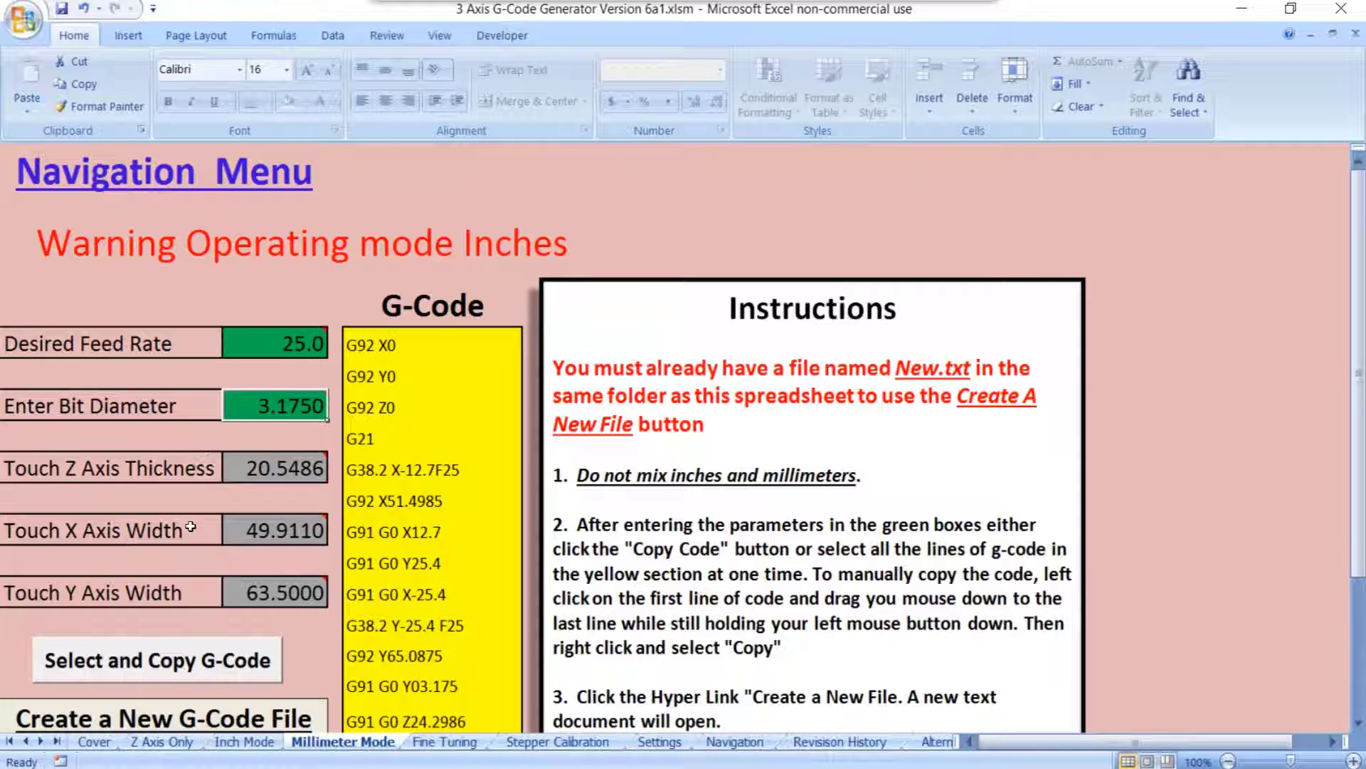
scroll(191, 529, down, 1)
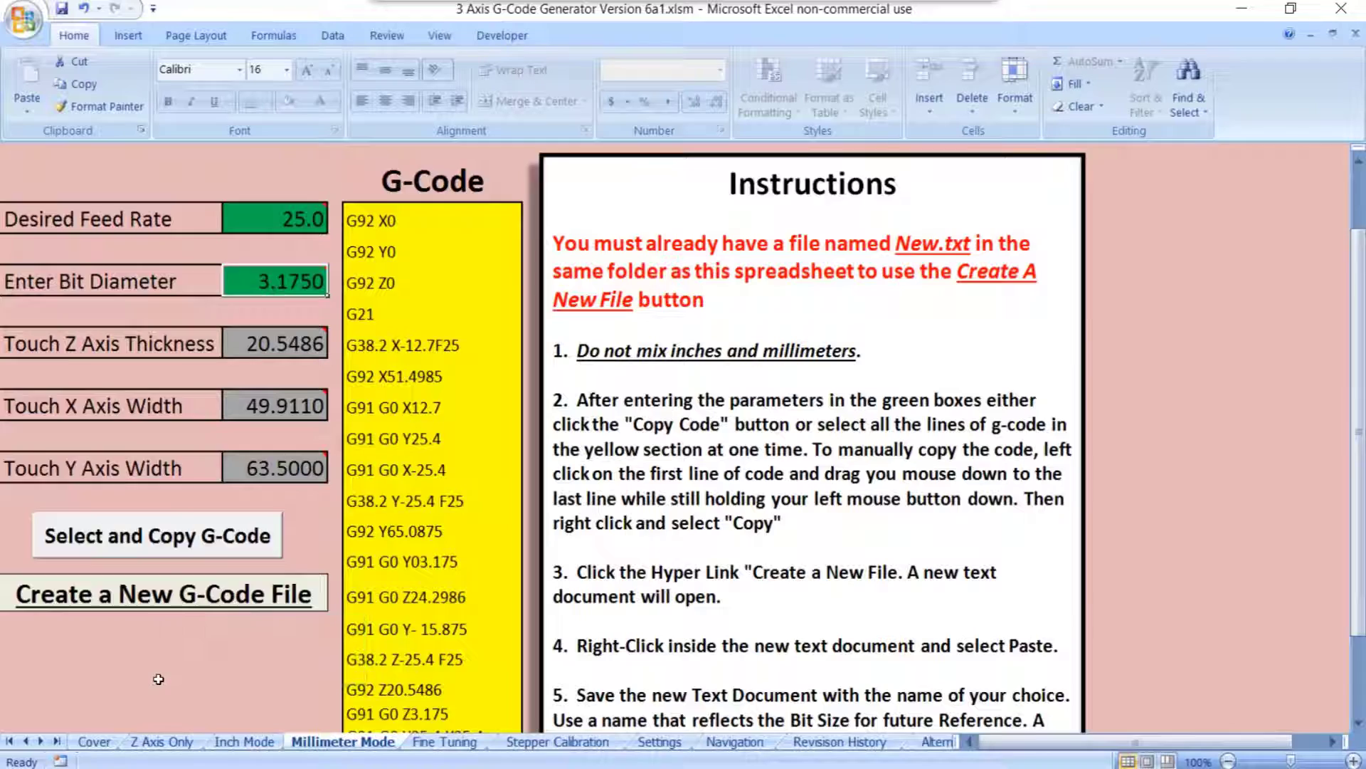
scroll(160, 677, down, 1)
scroll(167, 672, up, 3)
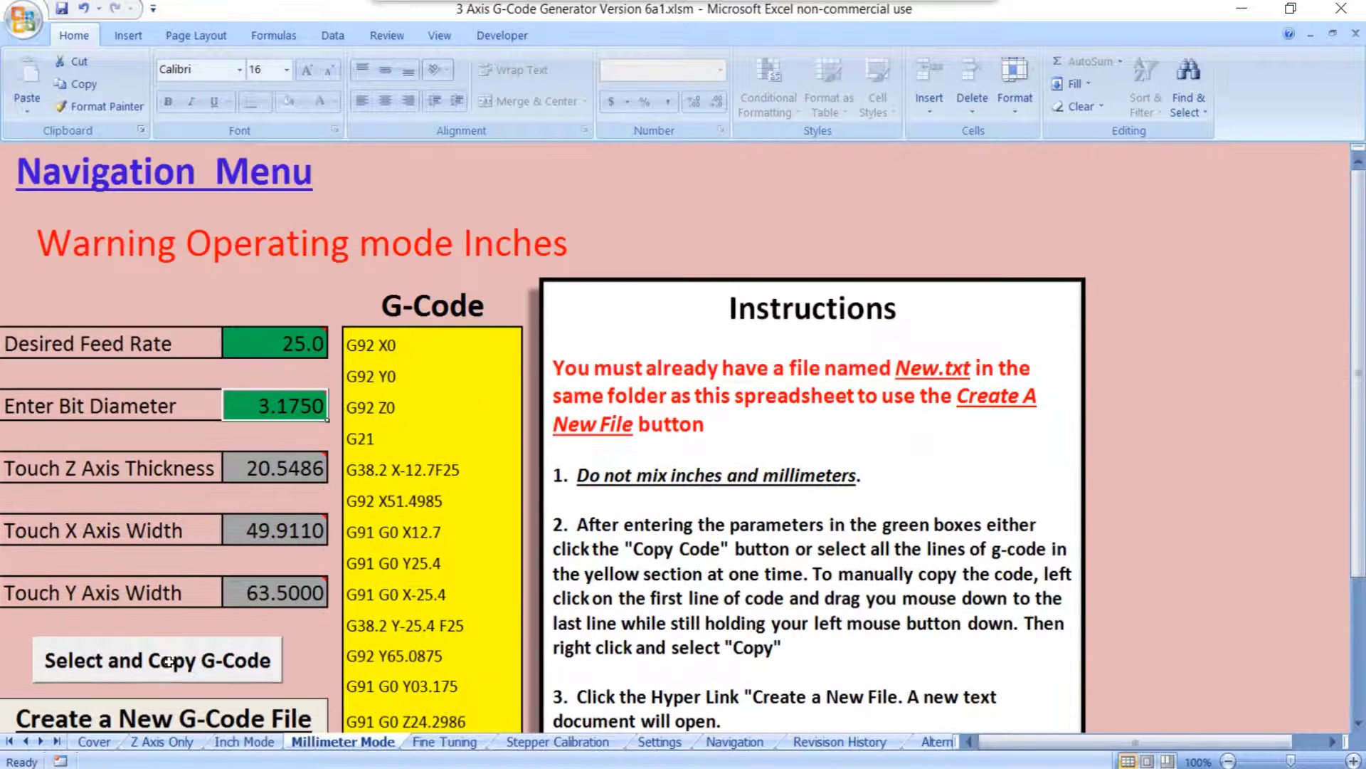
click(155, 187)
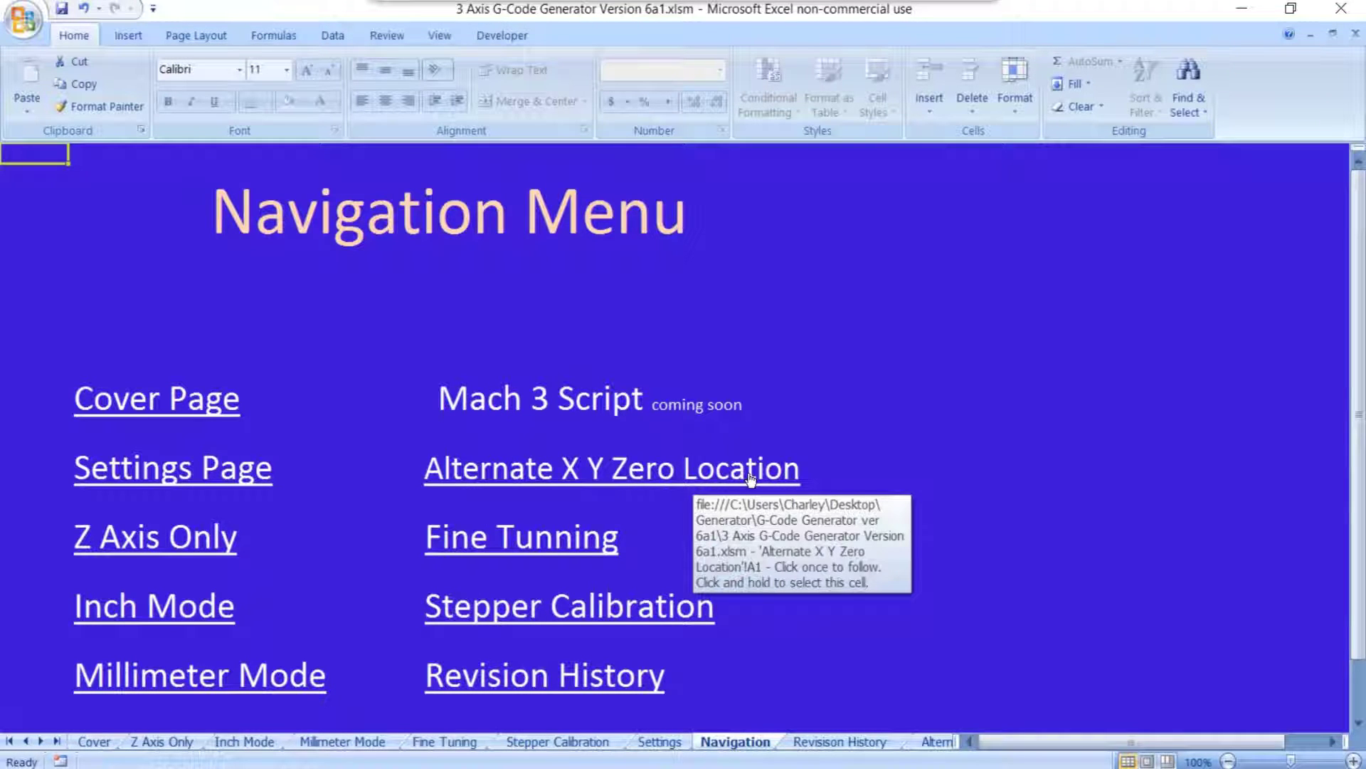
click(485, 553)
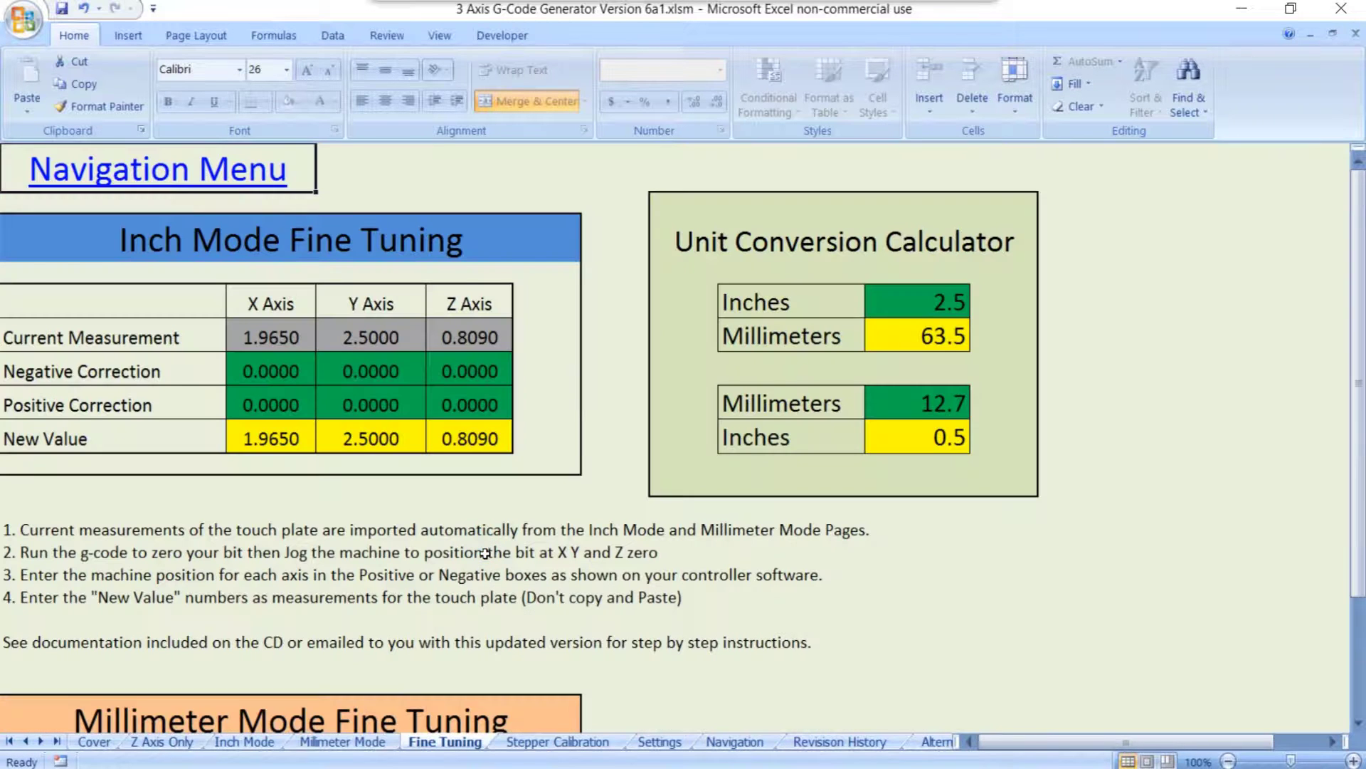
click(103, 183)
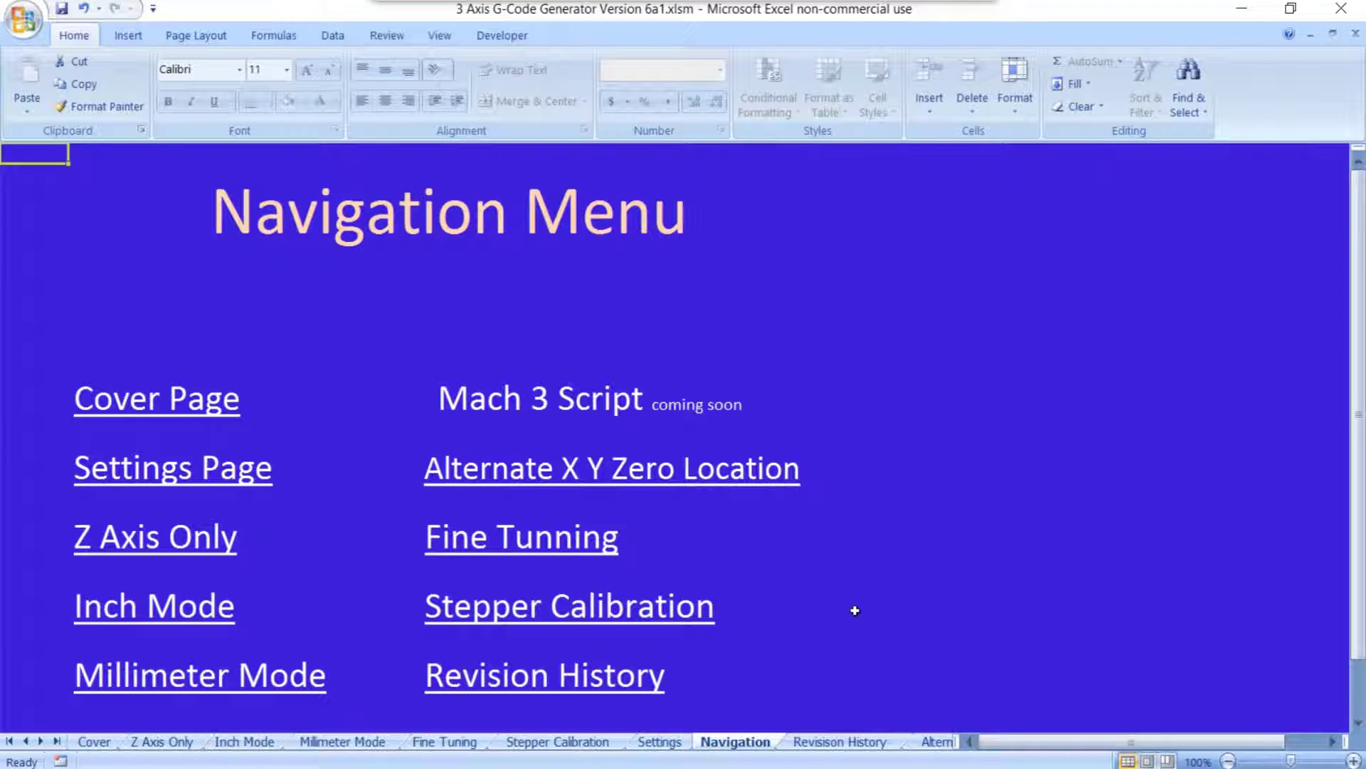
click(604, 616)
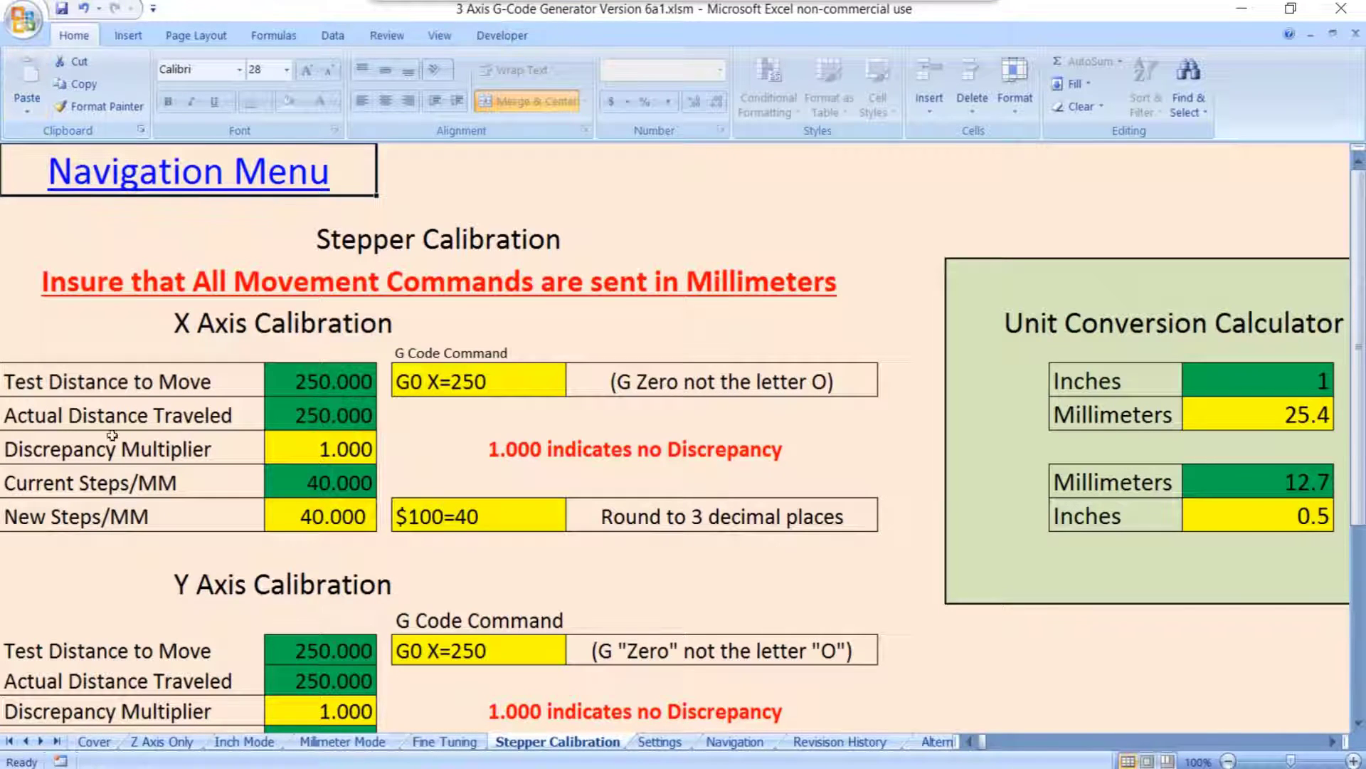
click(121, 170)
click(527, 684)
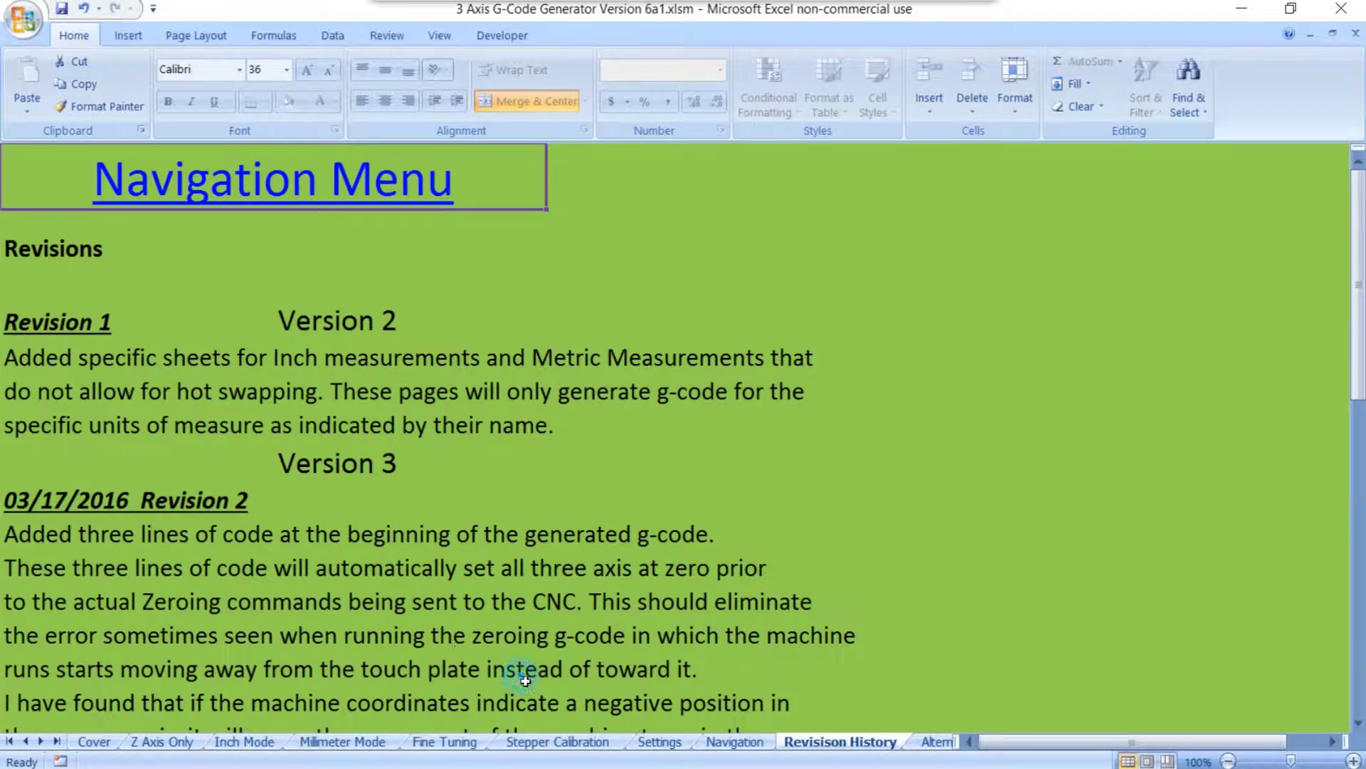
scroll(146, 435, down, 9)
scroll(148, 432, down, 1)
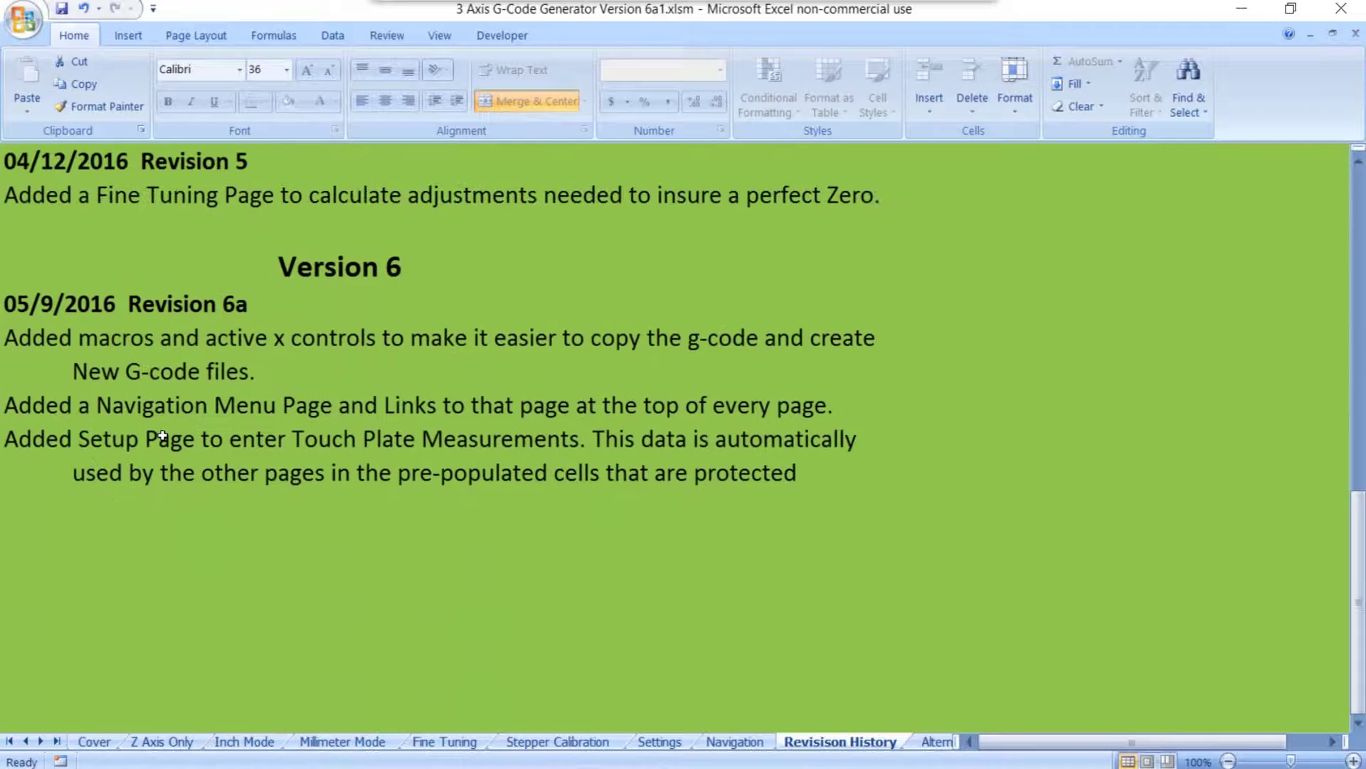
scroll(162, 435, up, 10)
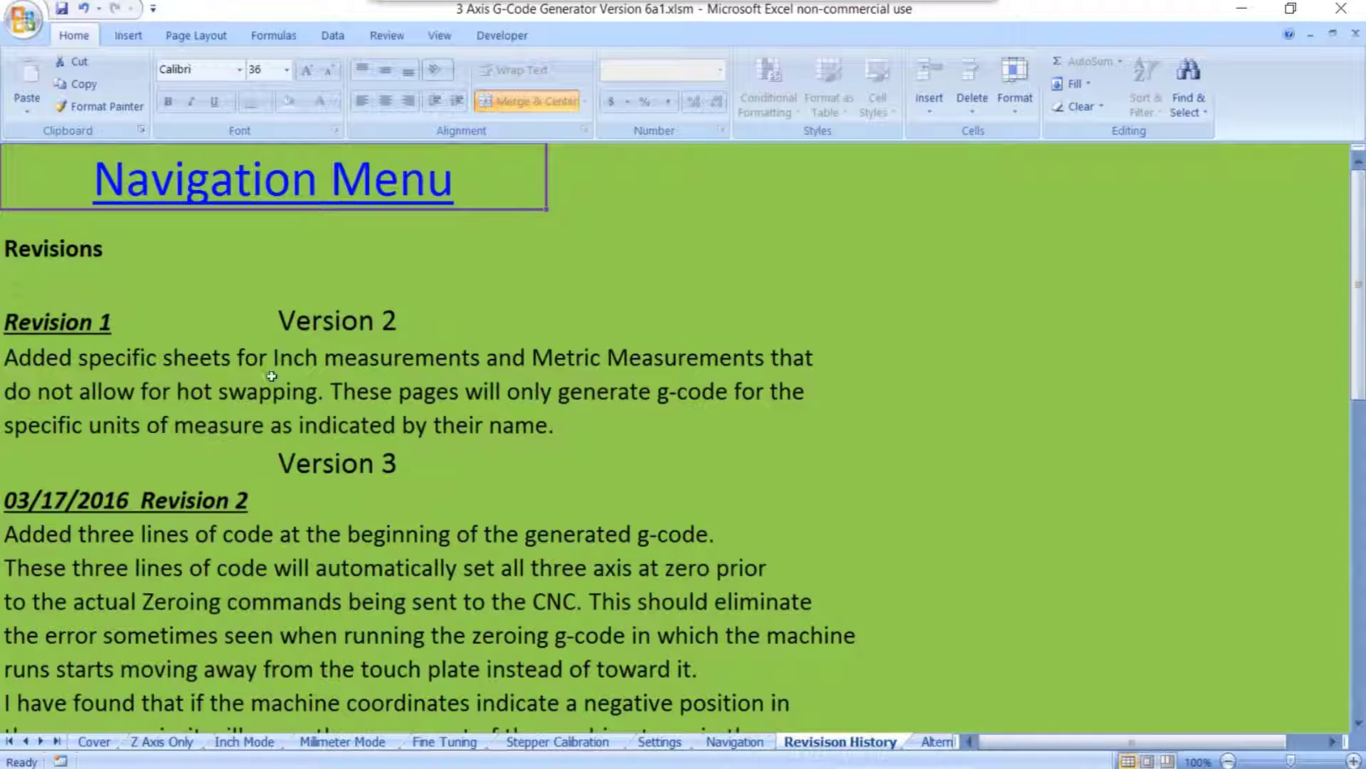
click(281, 190)
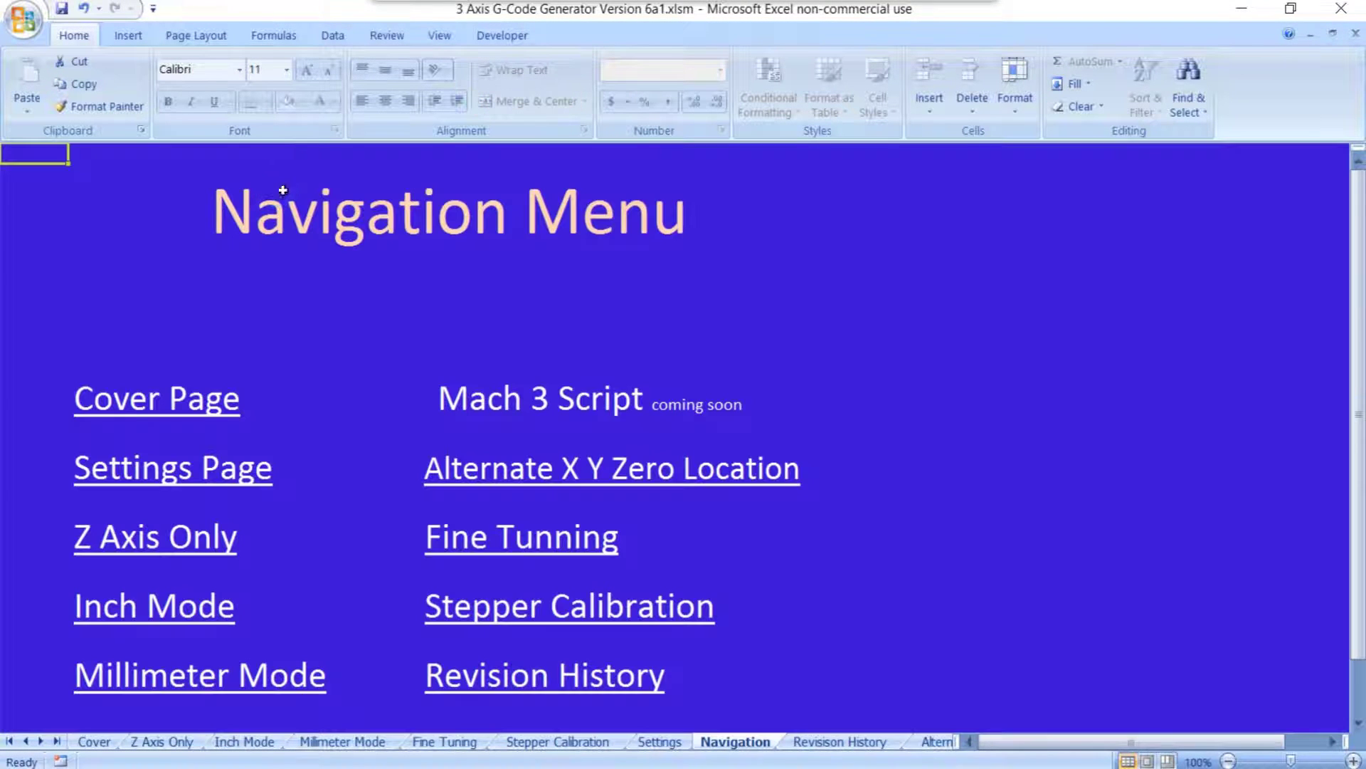
Open the Alternate X Y Zero Location sheet and check X/Y offsets 5 and 5 with bit diameter 0.125.
click(617, 481)
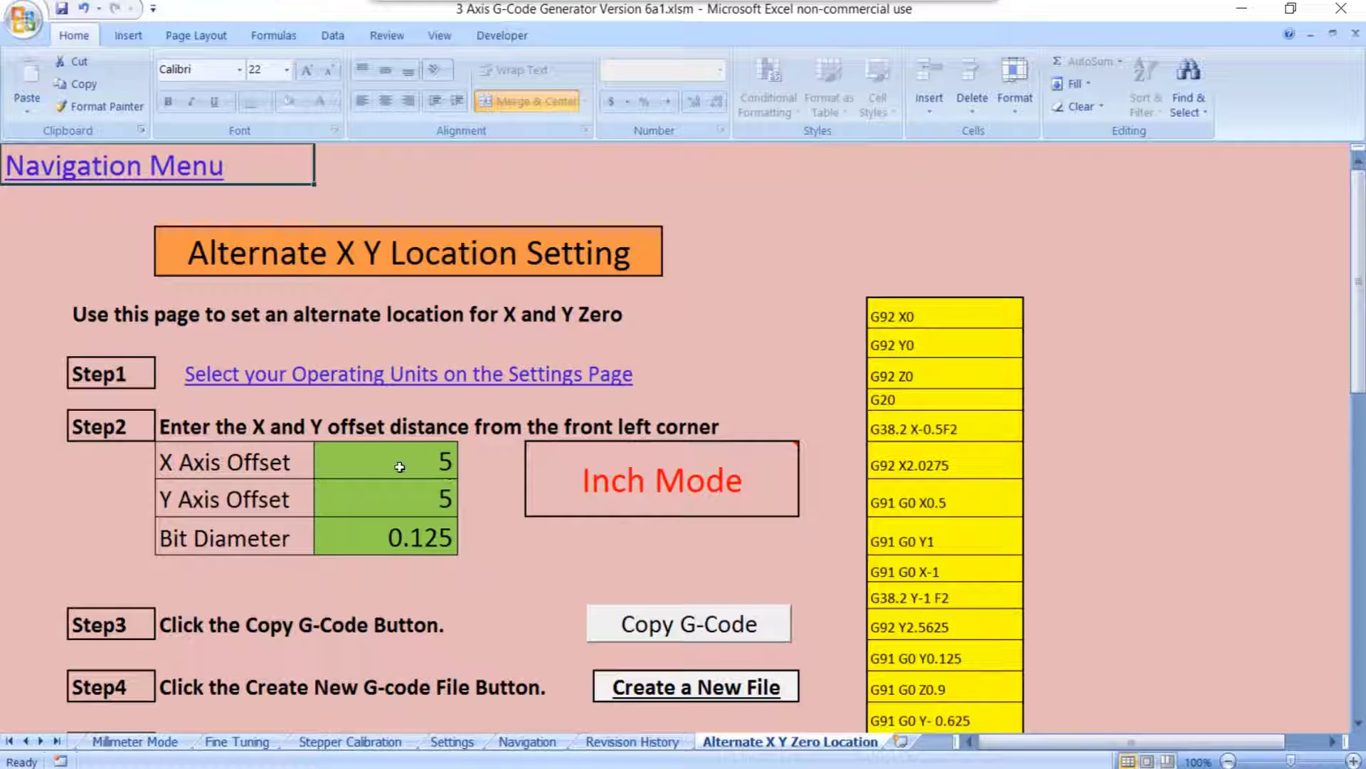
click(178, 470)
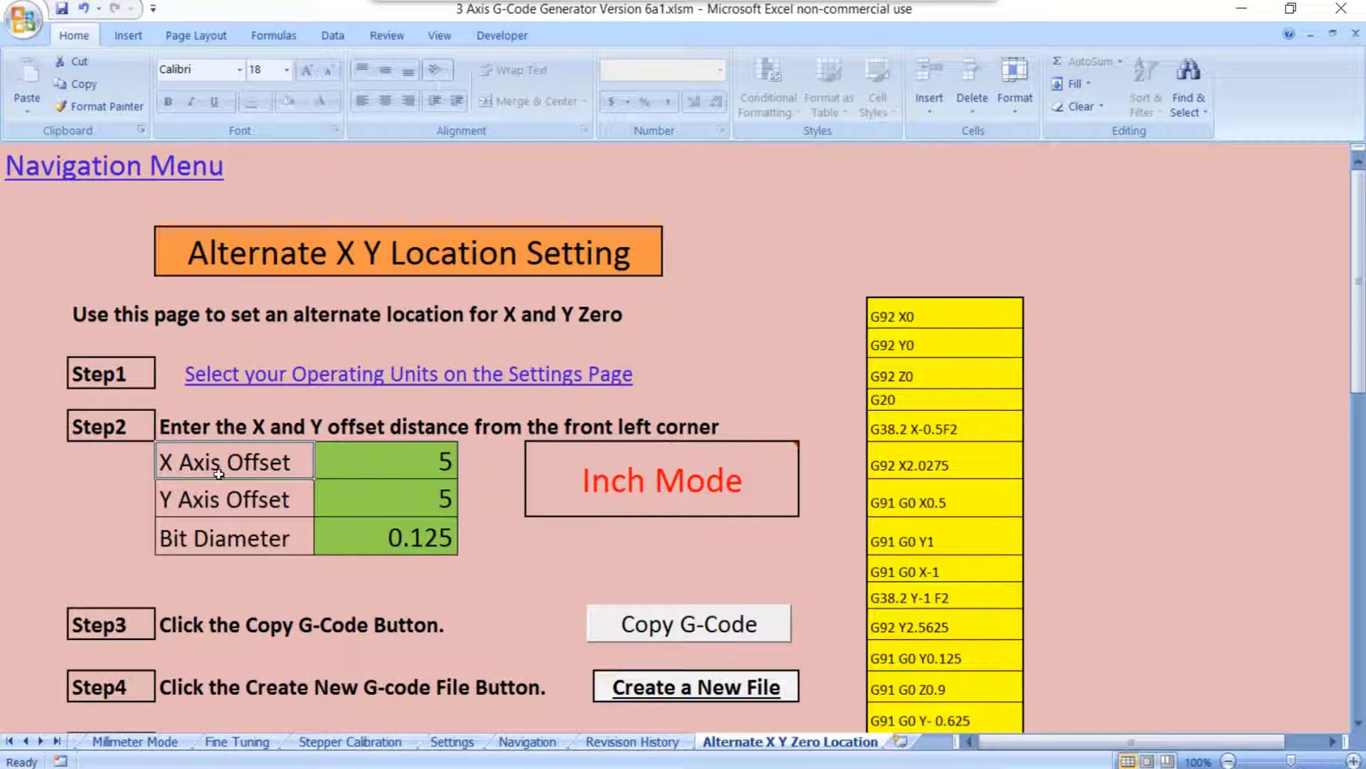
click(405, 466)
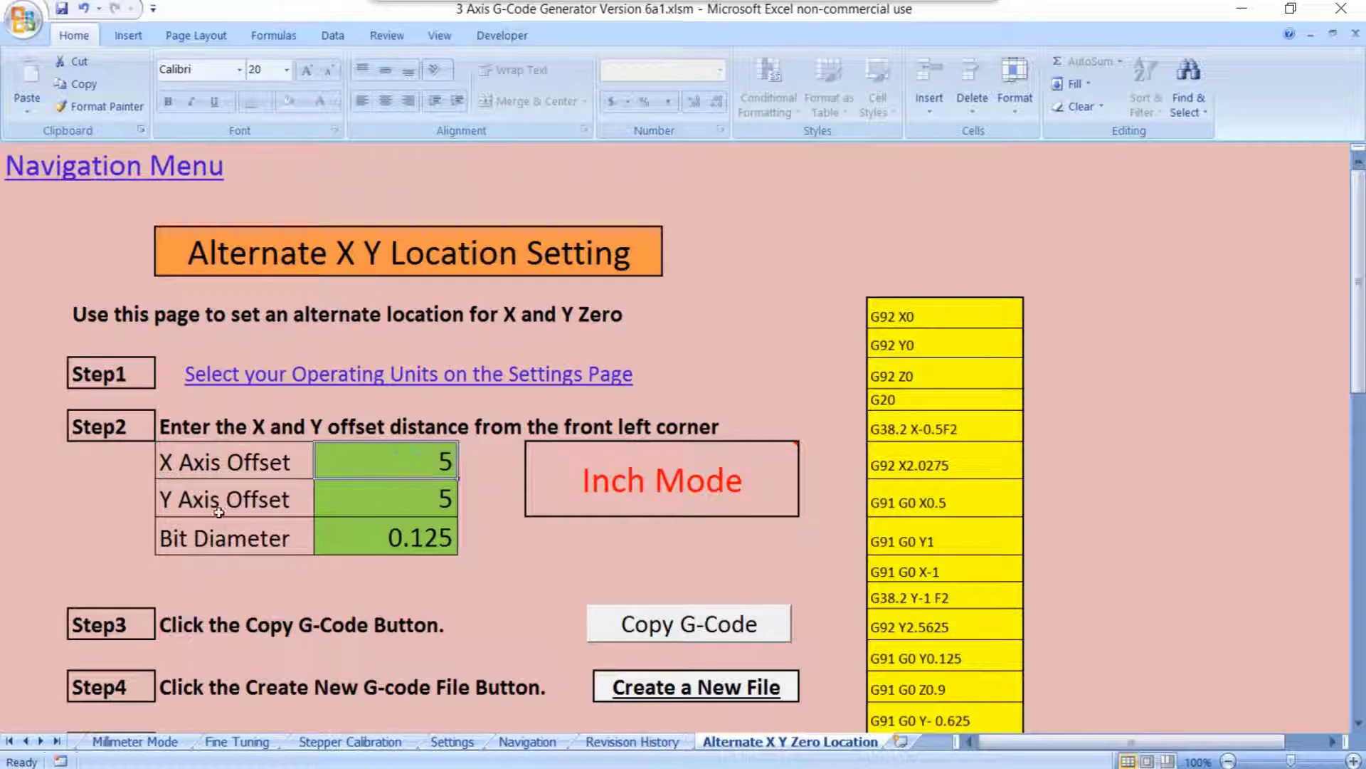
click(421, 503)
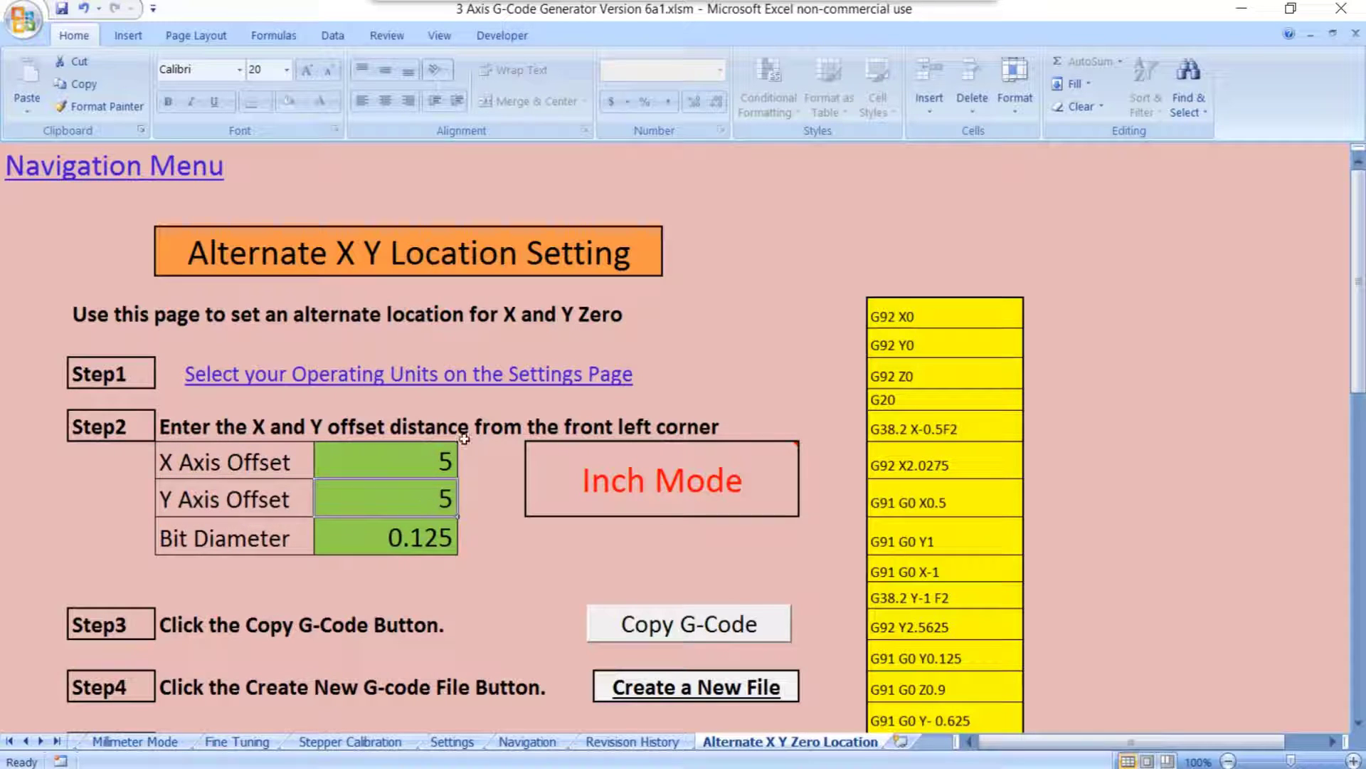
click(372, 544)
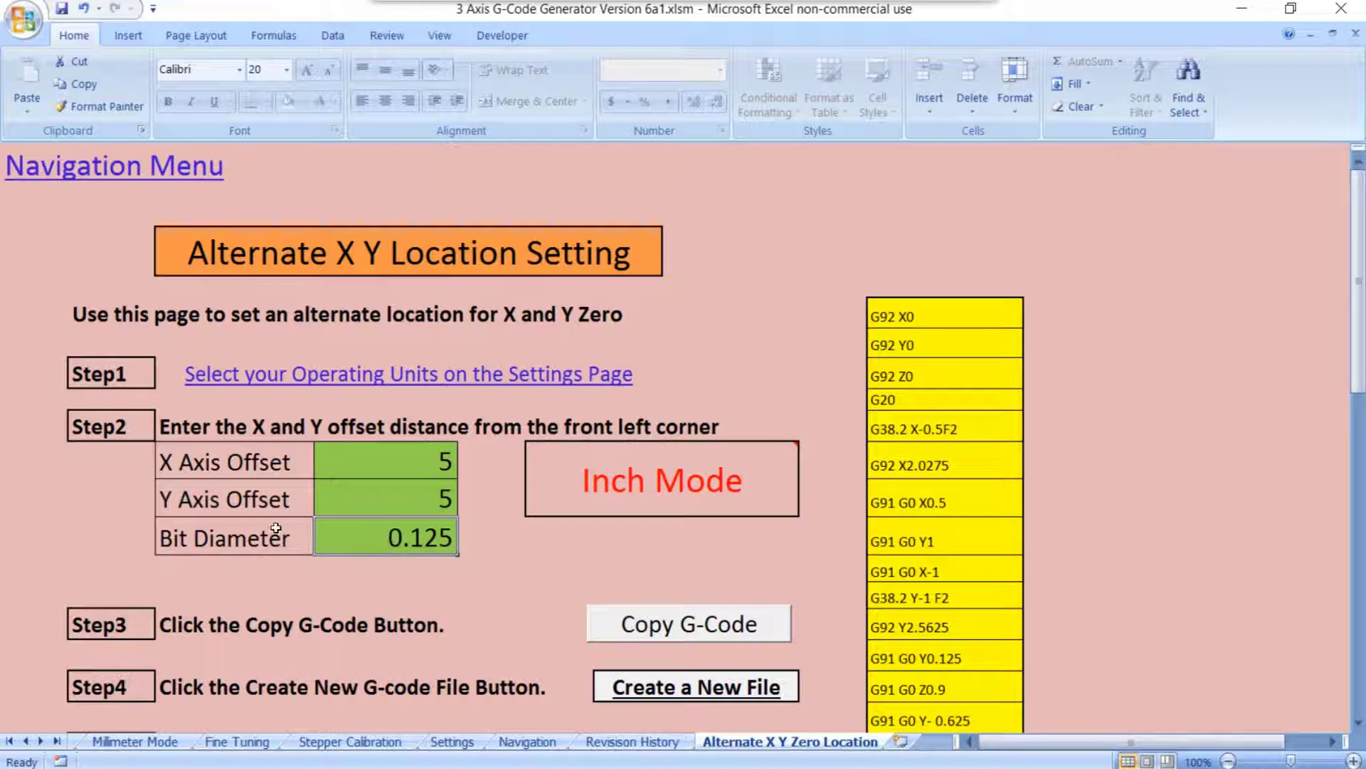
mouse_move(633, 496)
On the Settings sheet, switch operating units to Millimeters briefly, then back to Inches.
click(345, 376)
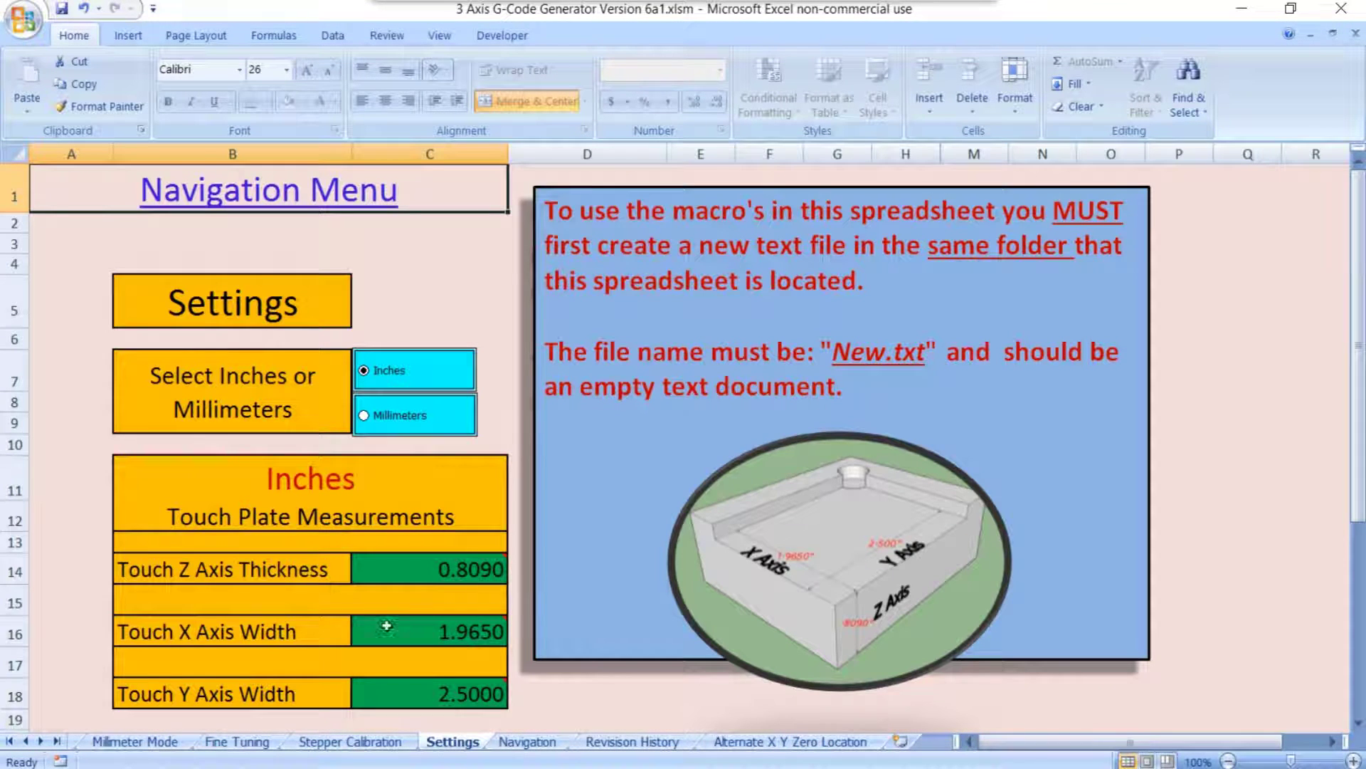
click(364, 415)
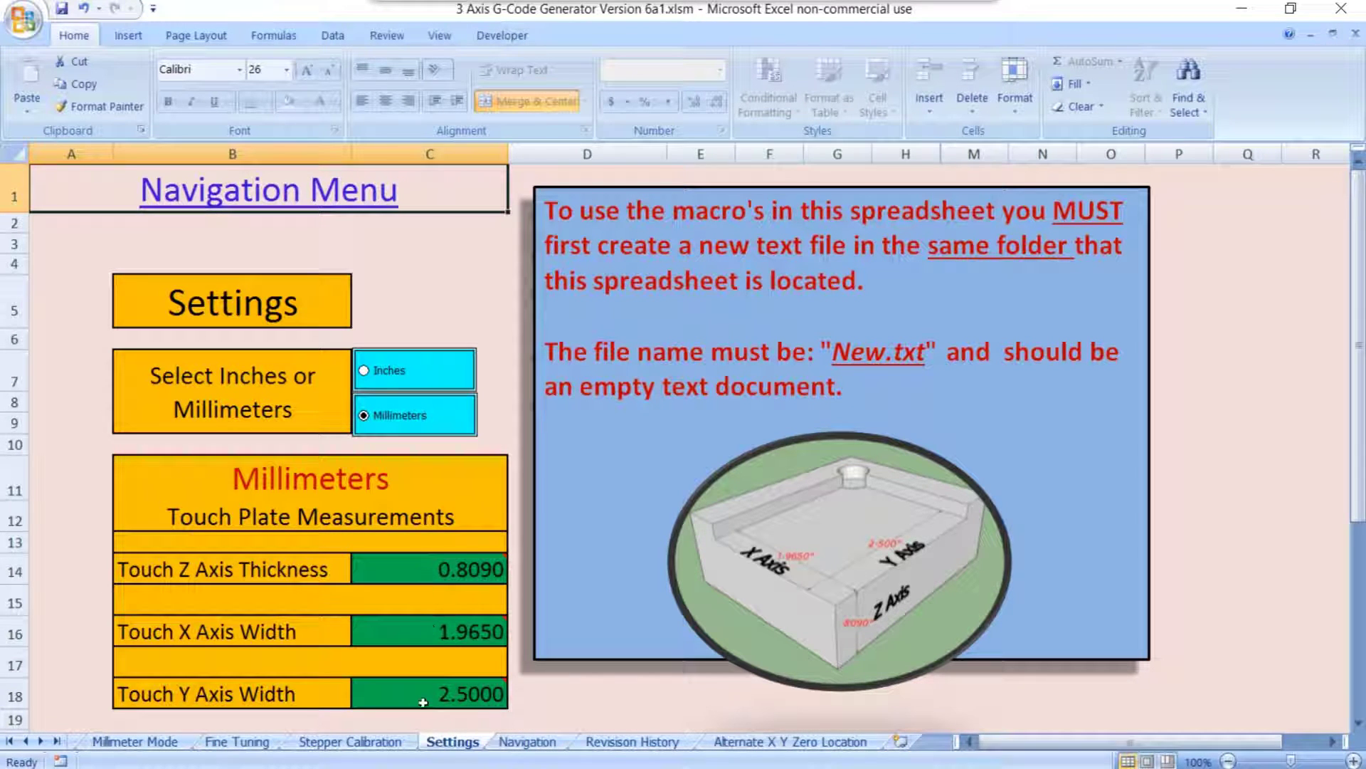
mouse_move(435, 570)
click(365, 372)
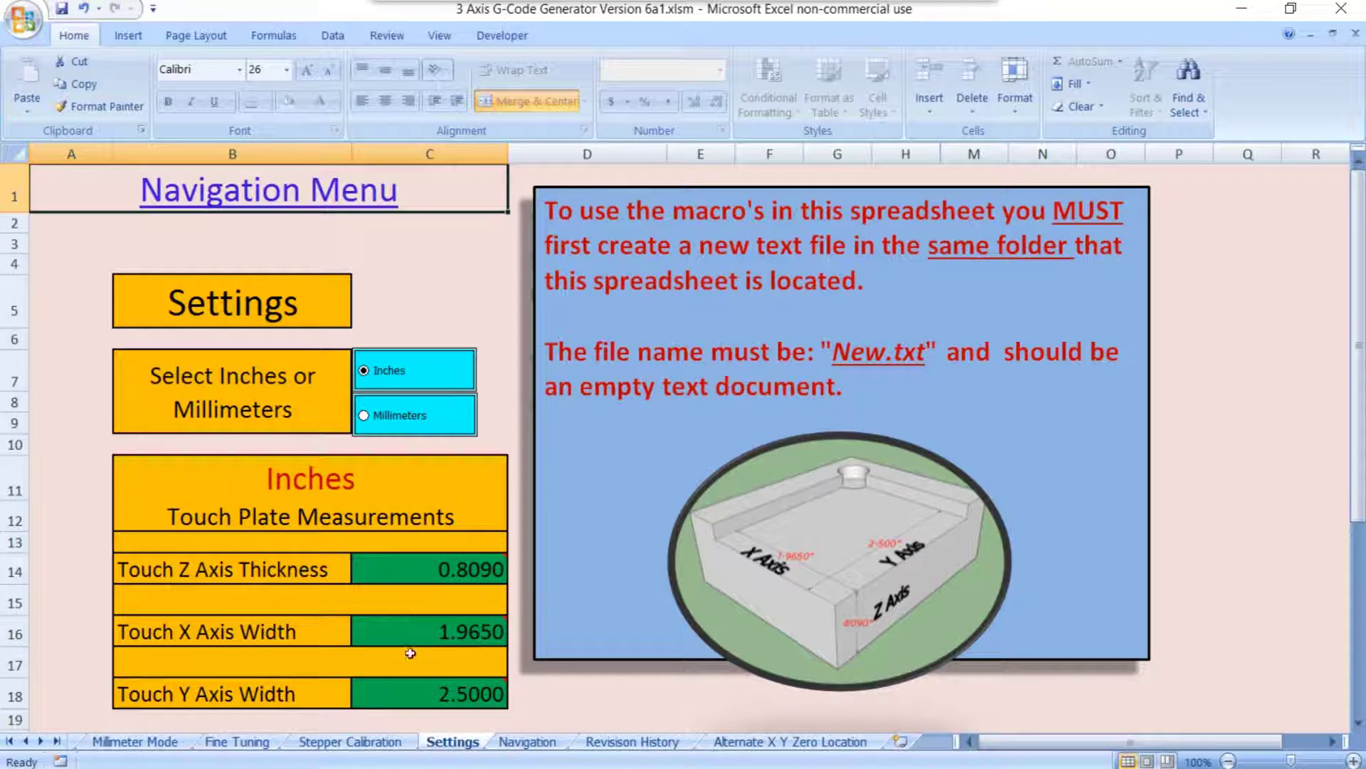
Reopen the Alternate X Y Zero Location sheet from the Navigation Menu and check its Inch Mode note.
click(287, 210)
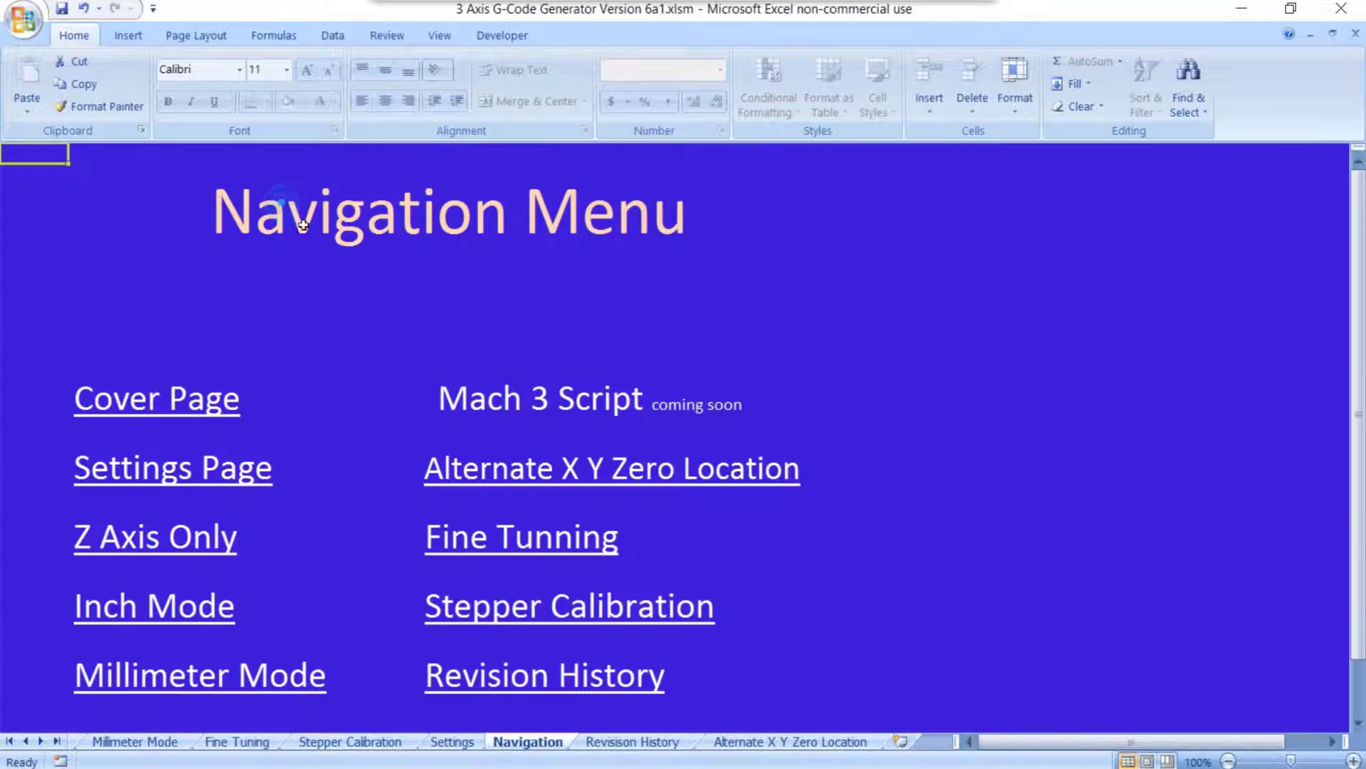
click(585, 469)
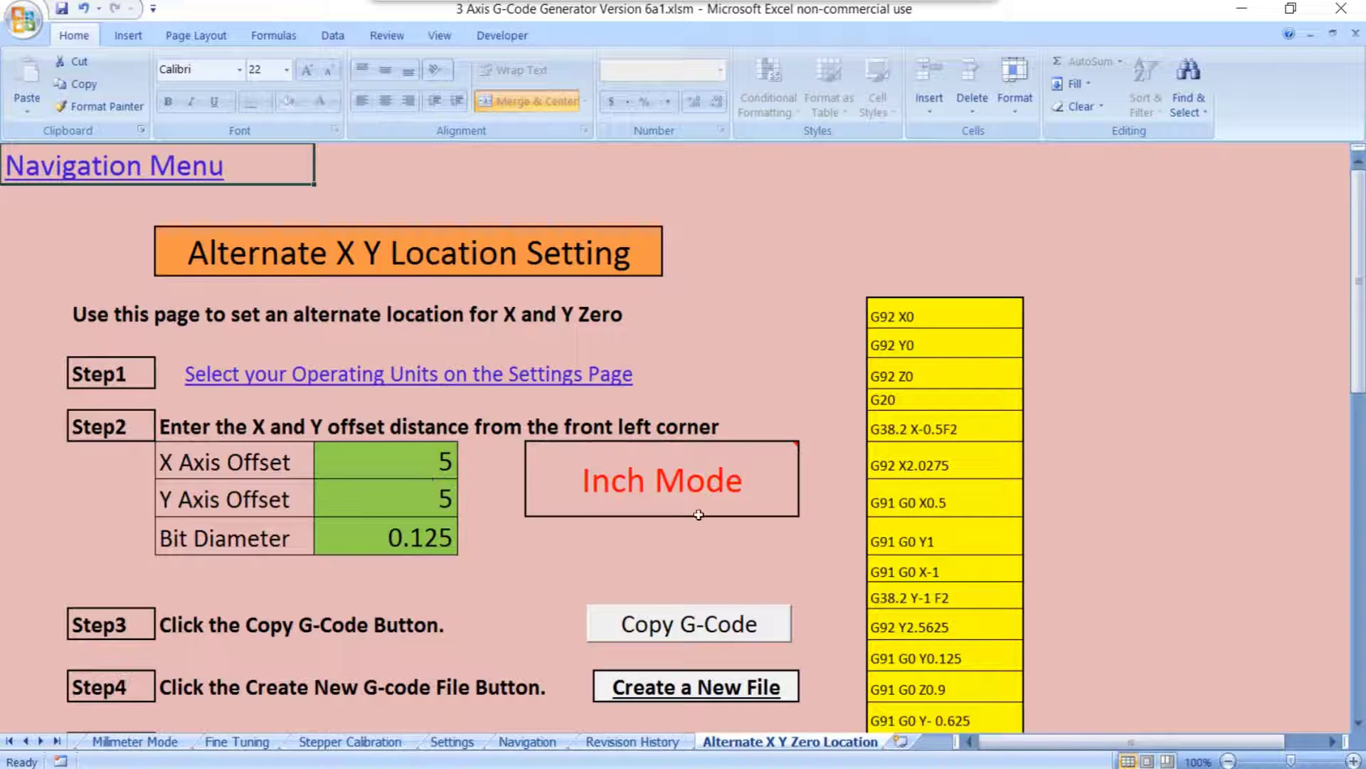
mouse_move(733, 464)
click(712, 485)
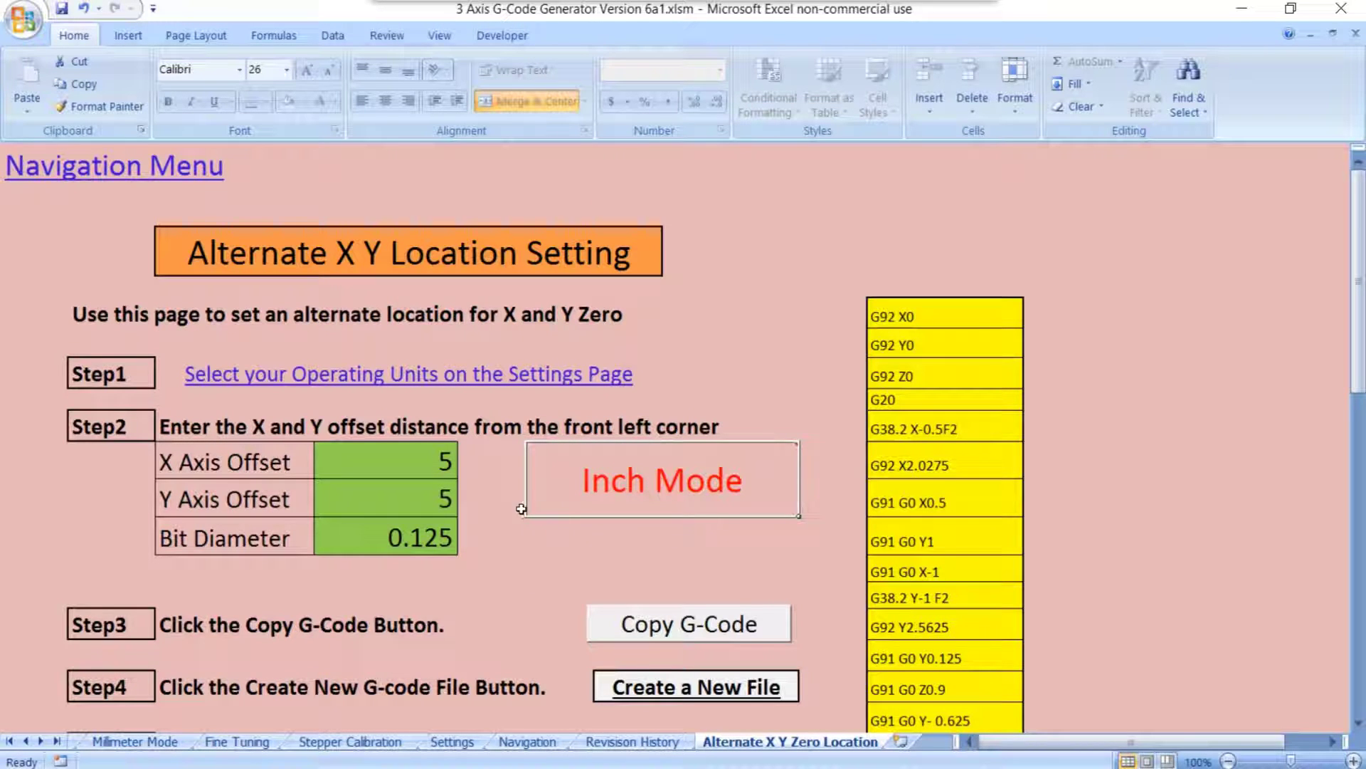
mouse_move(540, 514)
mouse_move(556, 482)
mouse_move(641, 491)
mouse_move(606, 517)
mouse_move(804, 449)
Copy the generated alternate-zero G-code and paste it into a blank New.txt file.
click(704, 628)
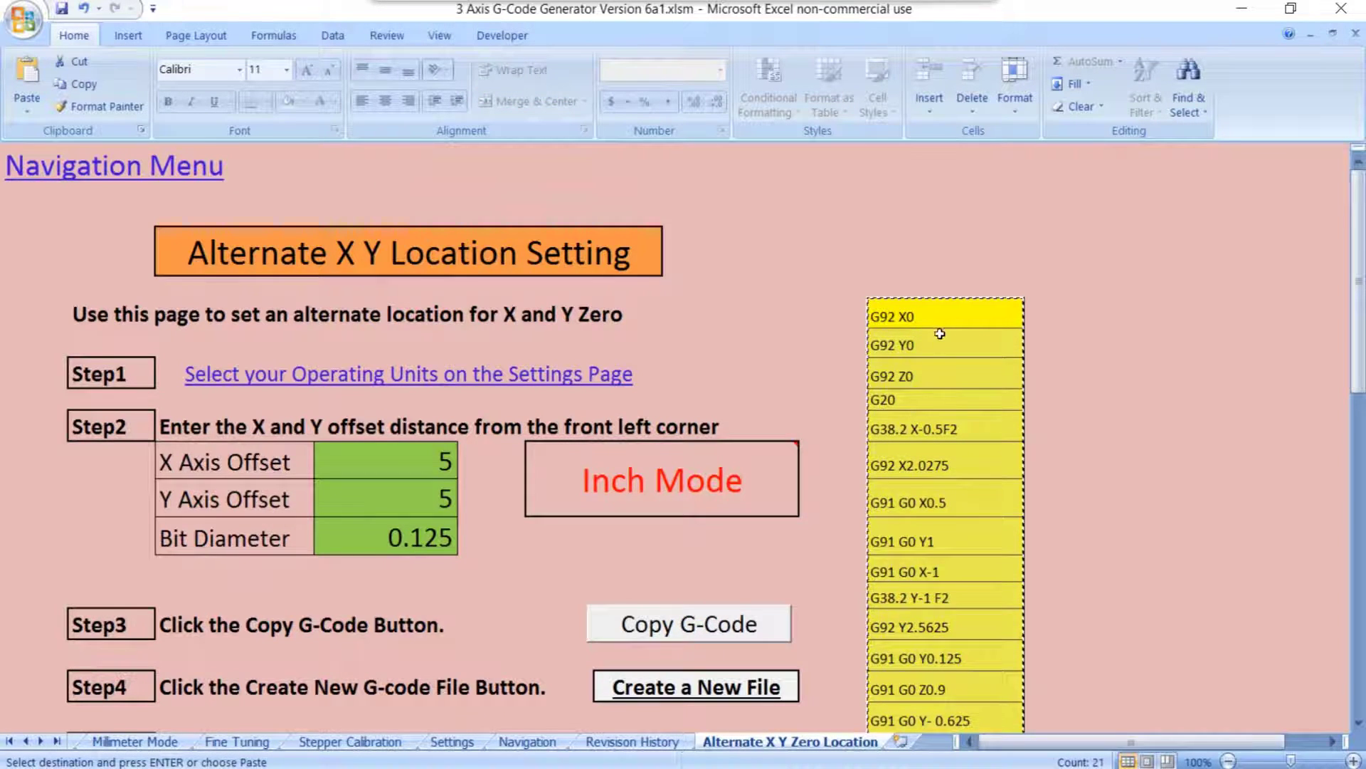
scroll(939, 334, down, 3)
scroll(696, 418, down, 1)
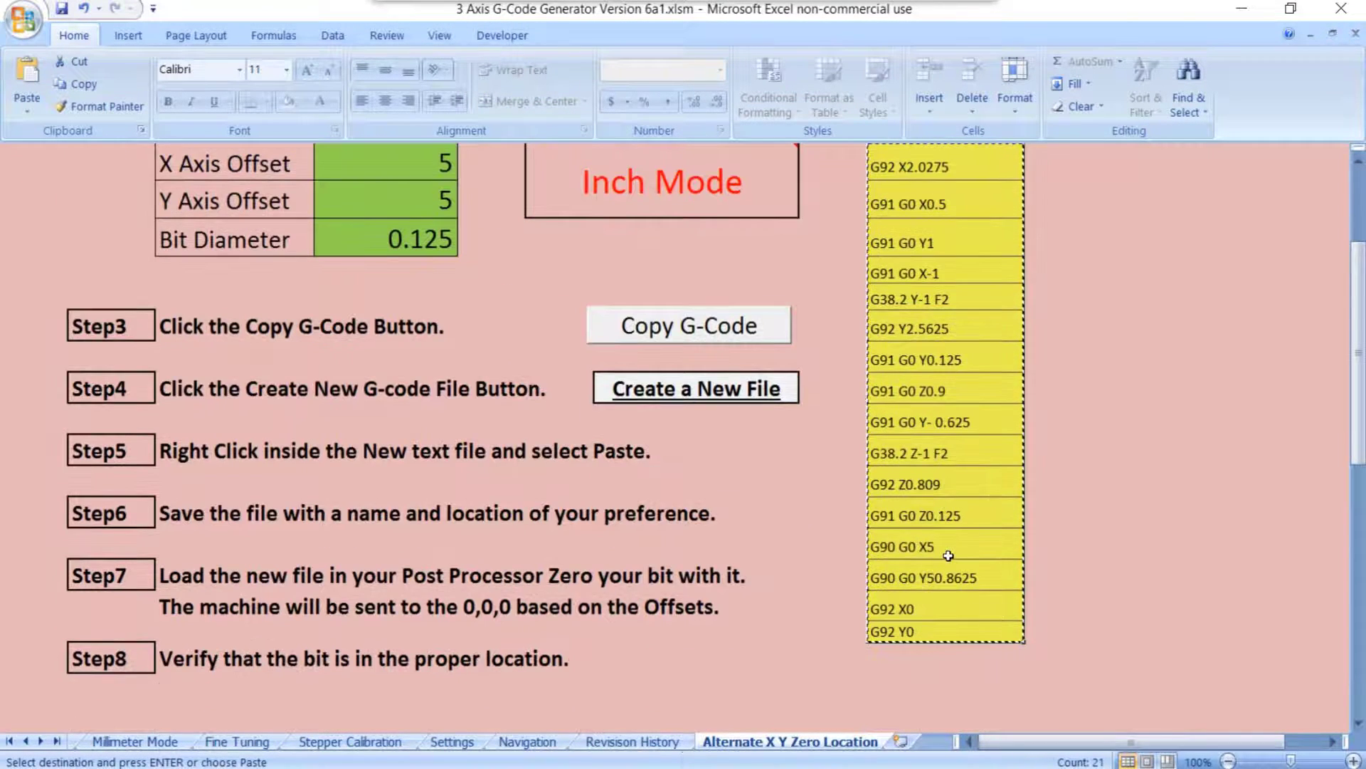
click(702, 400)
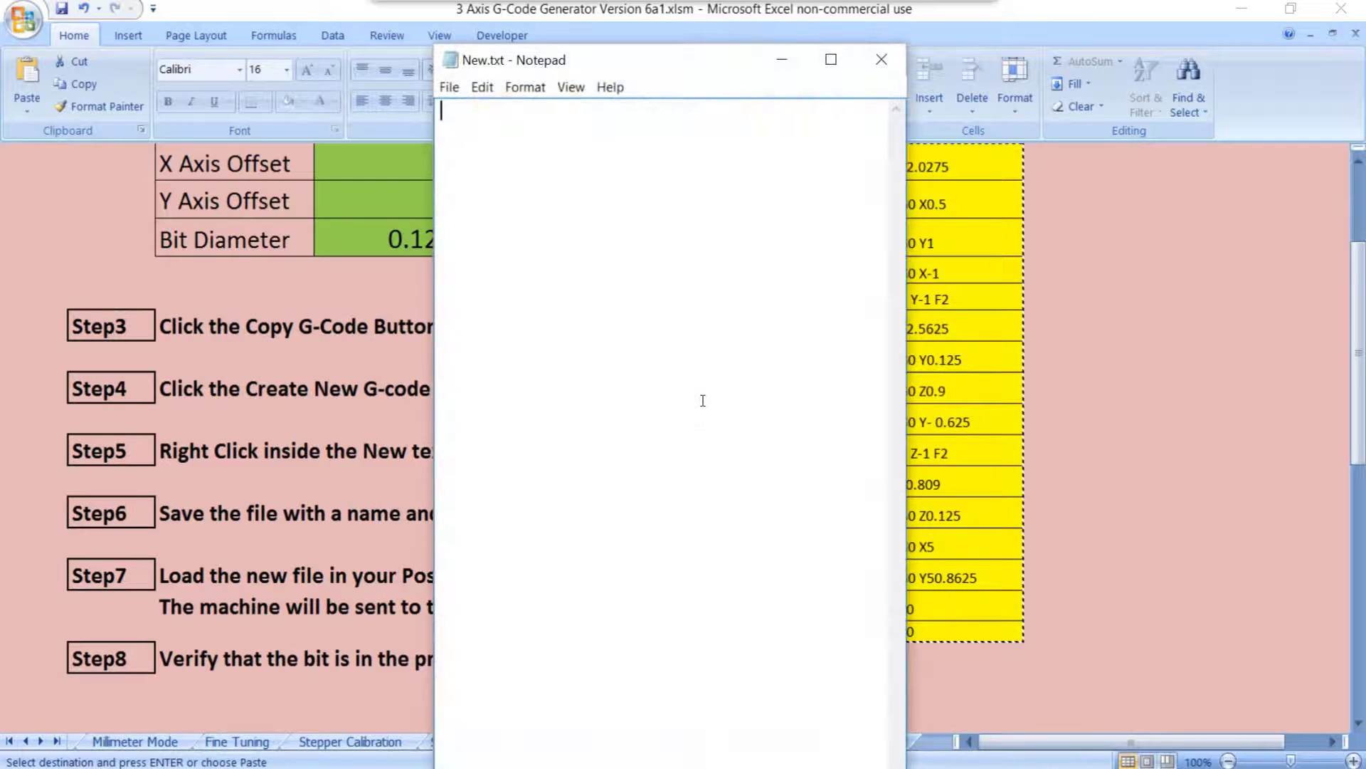
right_click(480, 163)
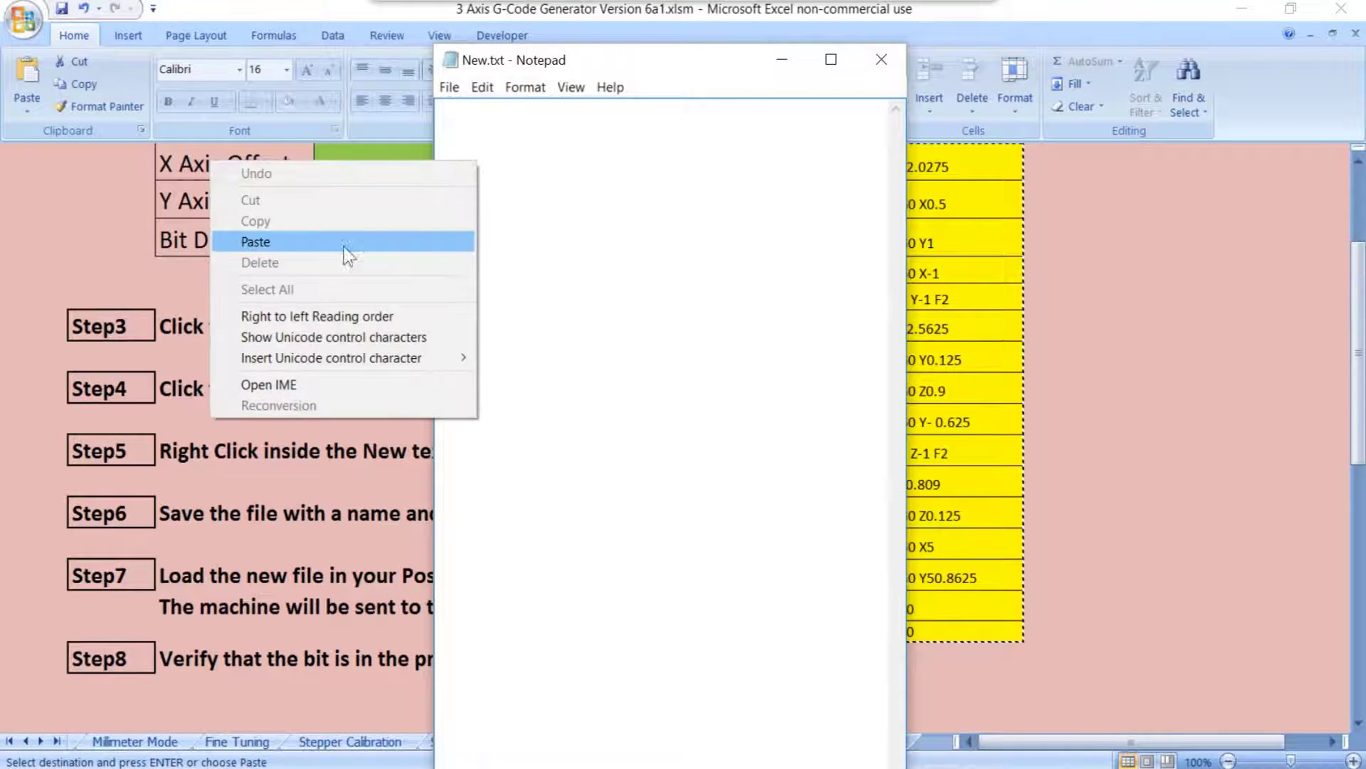
click(312, 242)
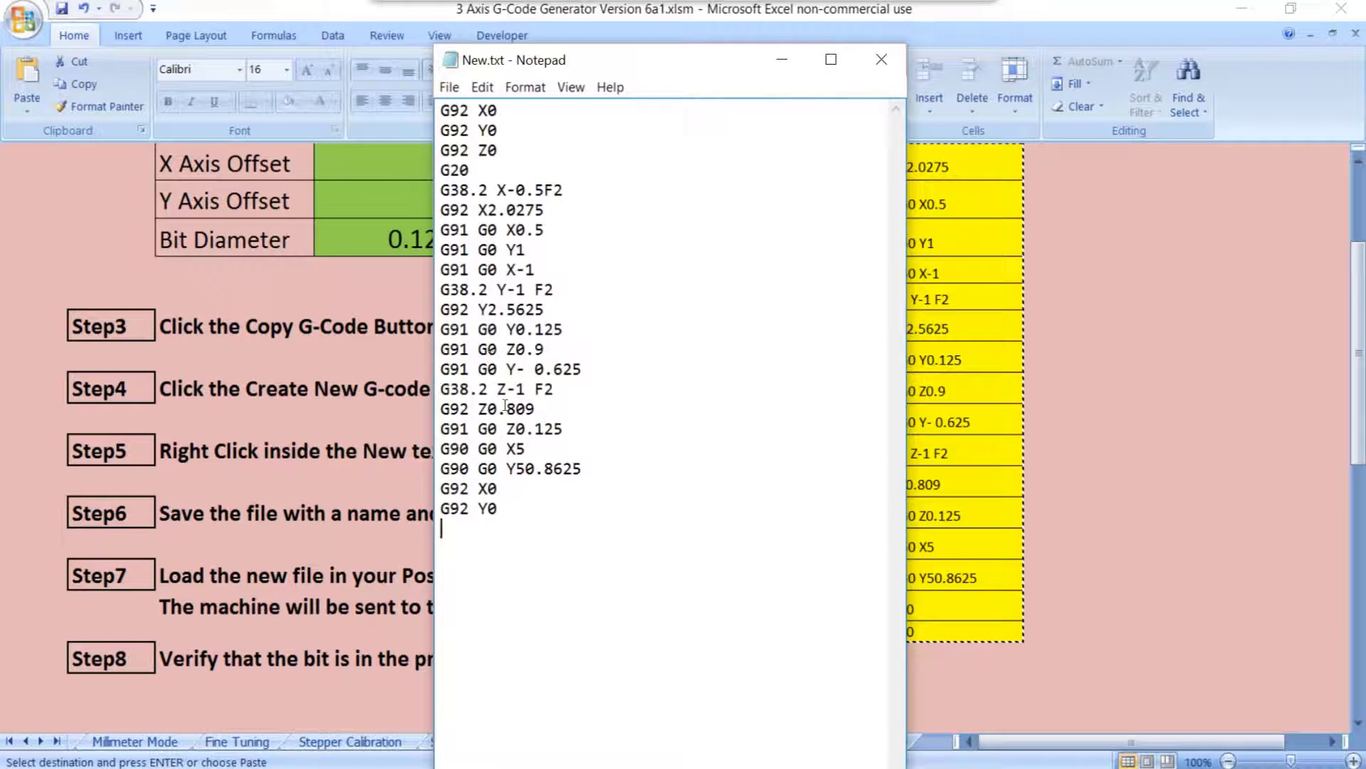
Save the pasted G-code text file as 5inch offset.txt.
click(449, 87)
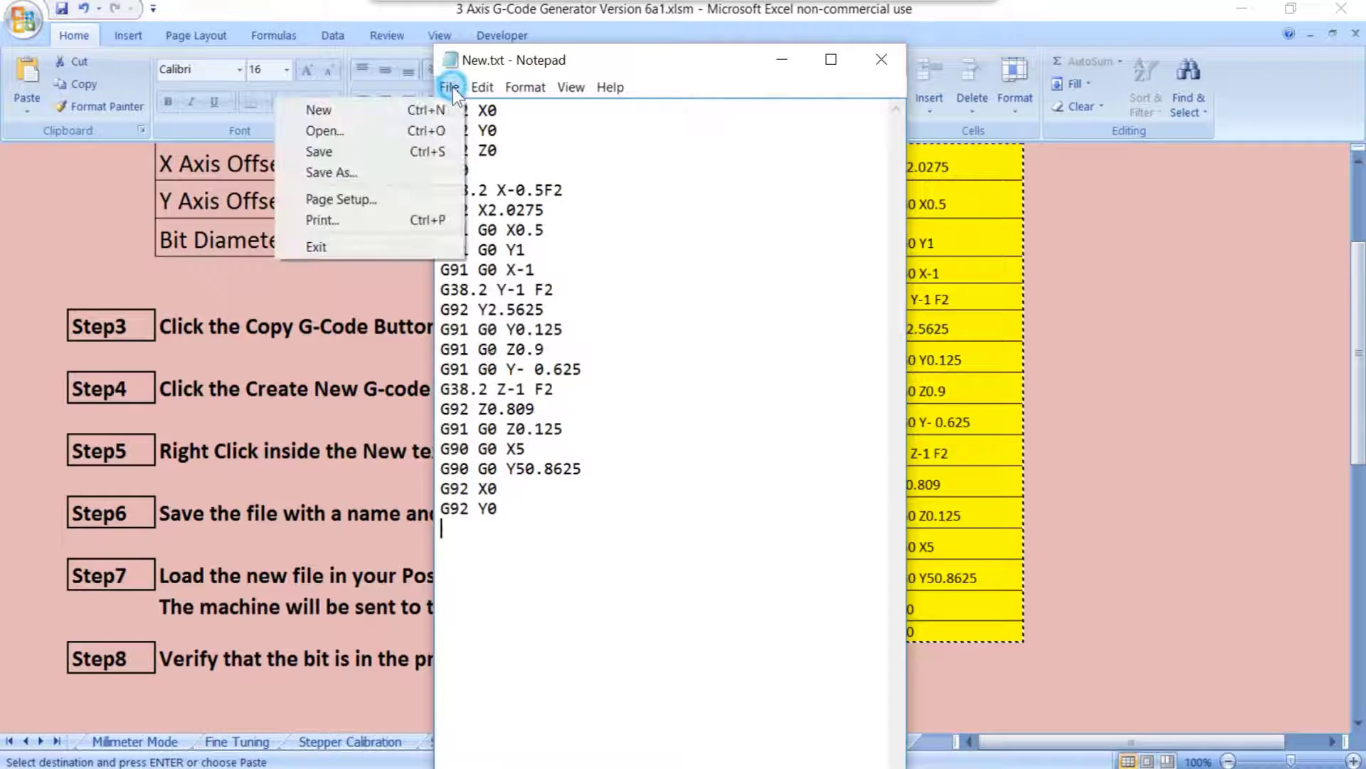
click(338, 174)
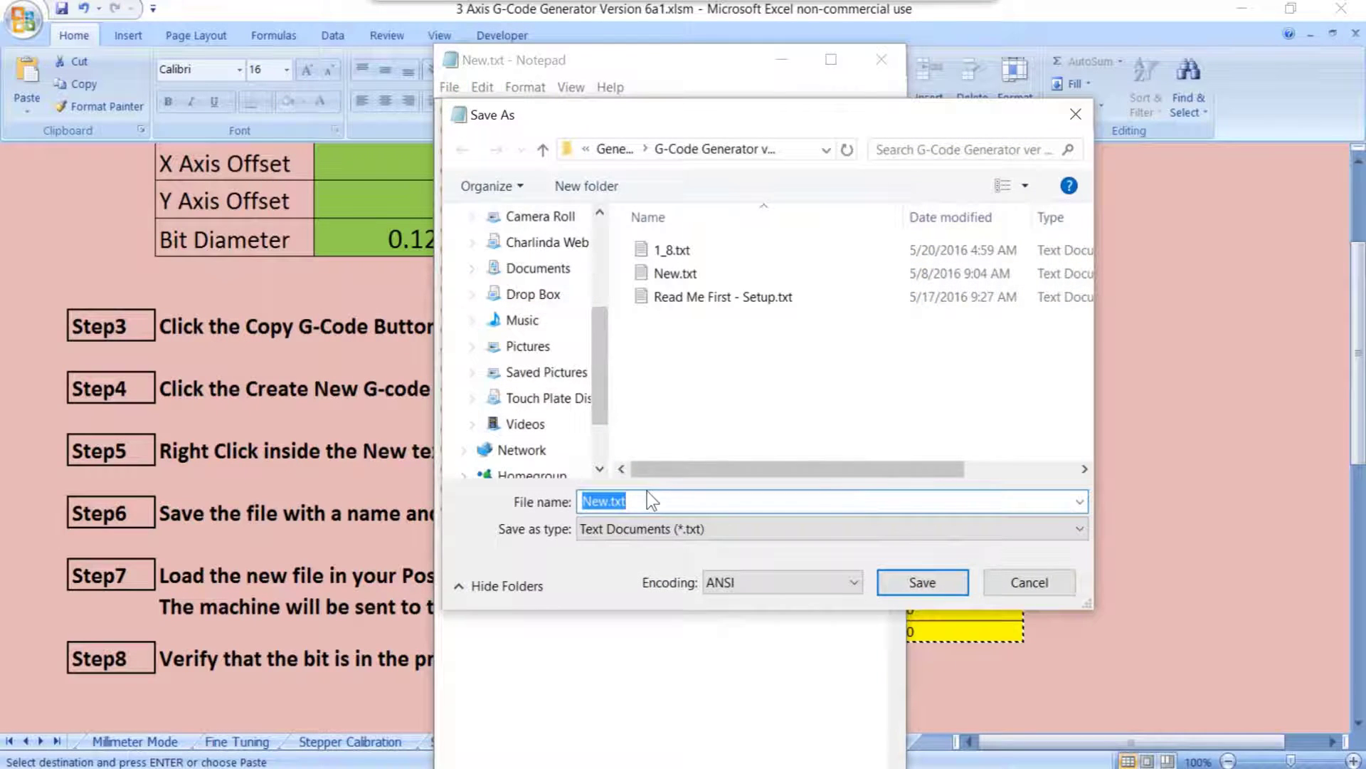
text(5)
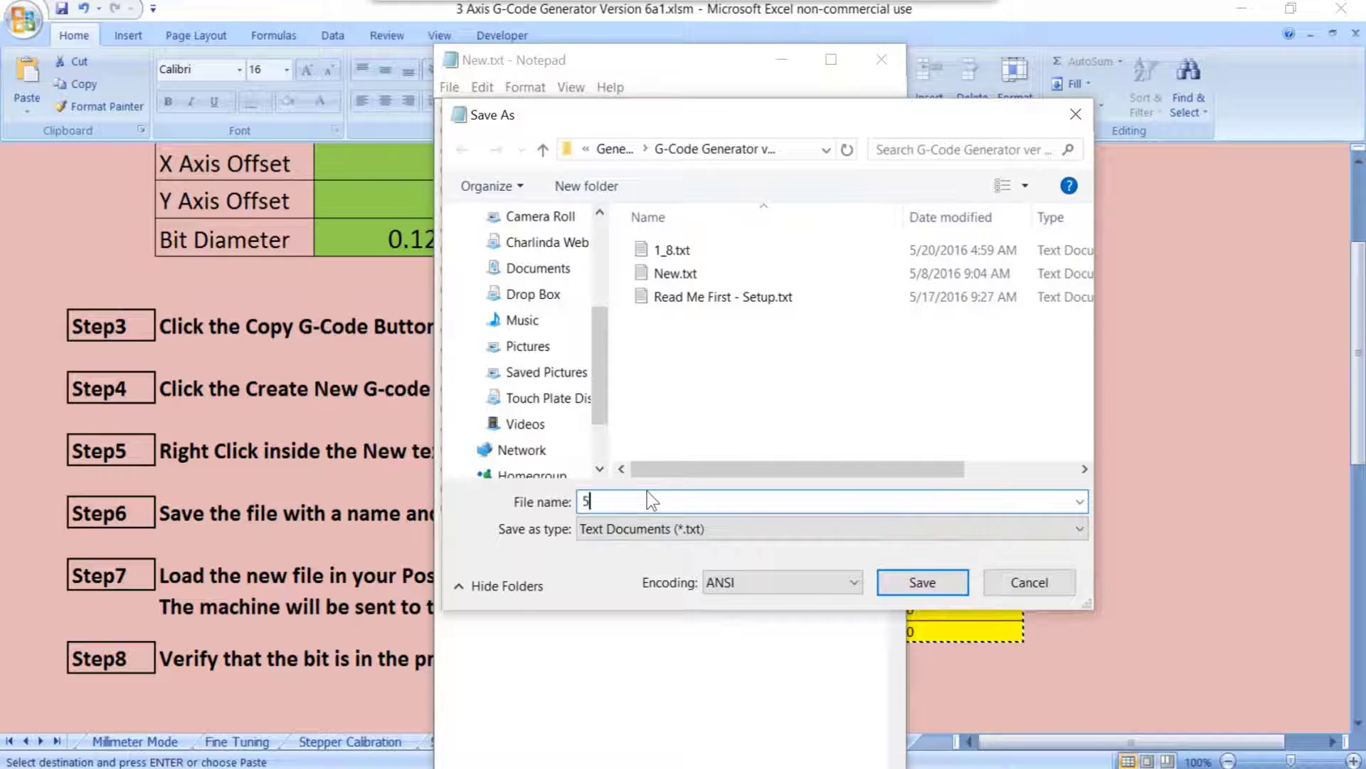
text(inch offset)
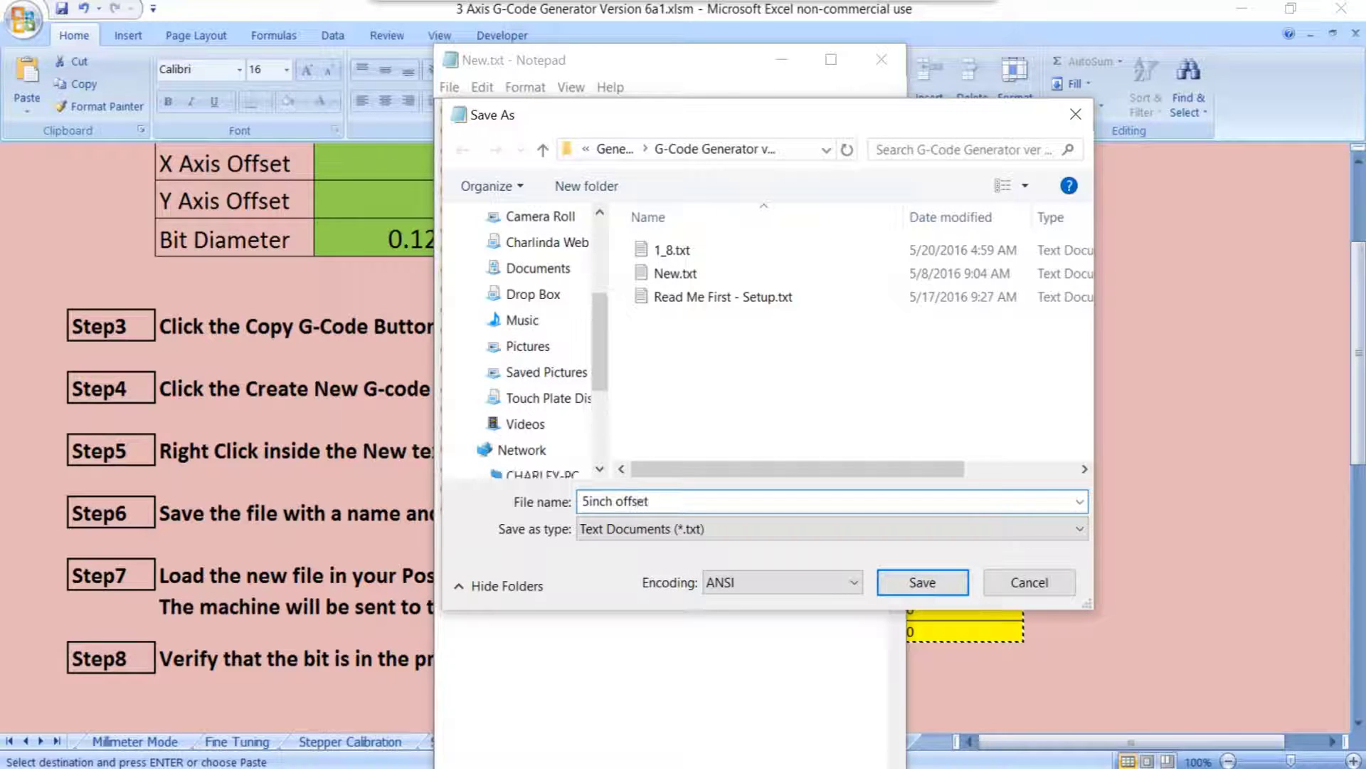
click(921, 583)
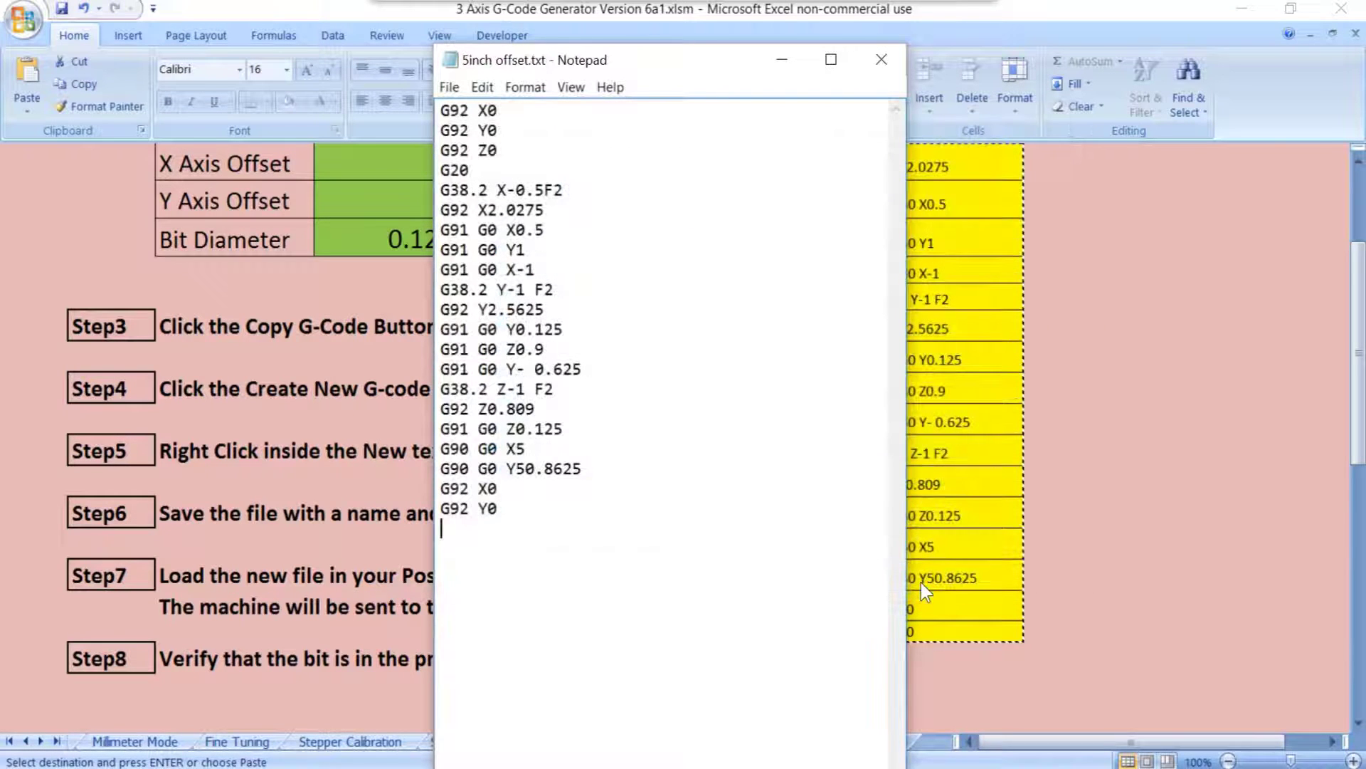
Close the saved text file and return to the workbook's Navigation sheet.
click(881, 59)
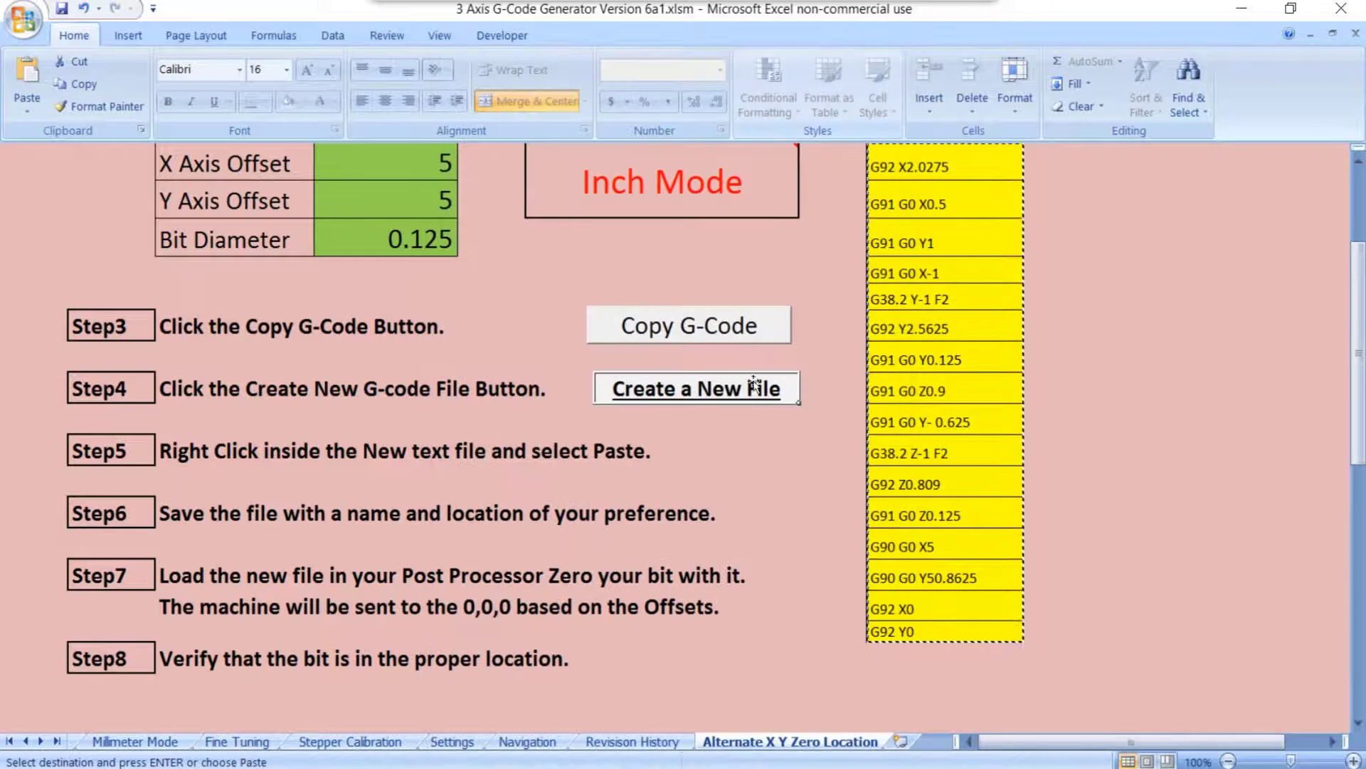
click(826, 520)
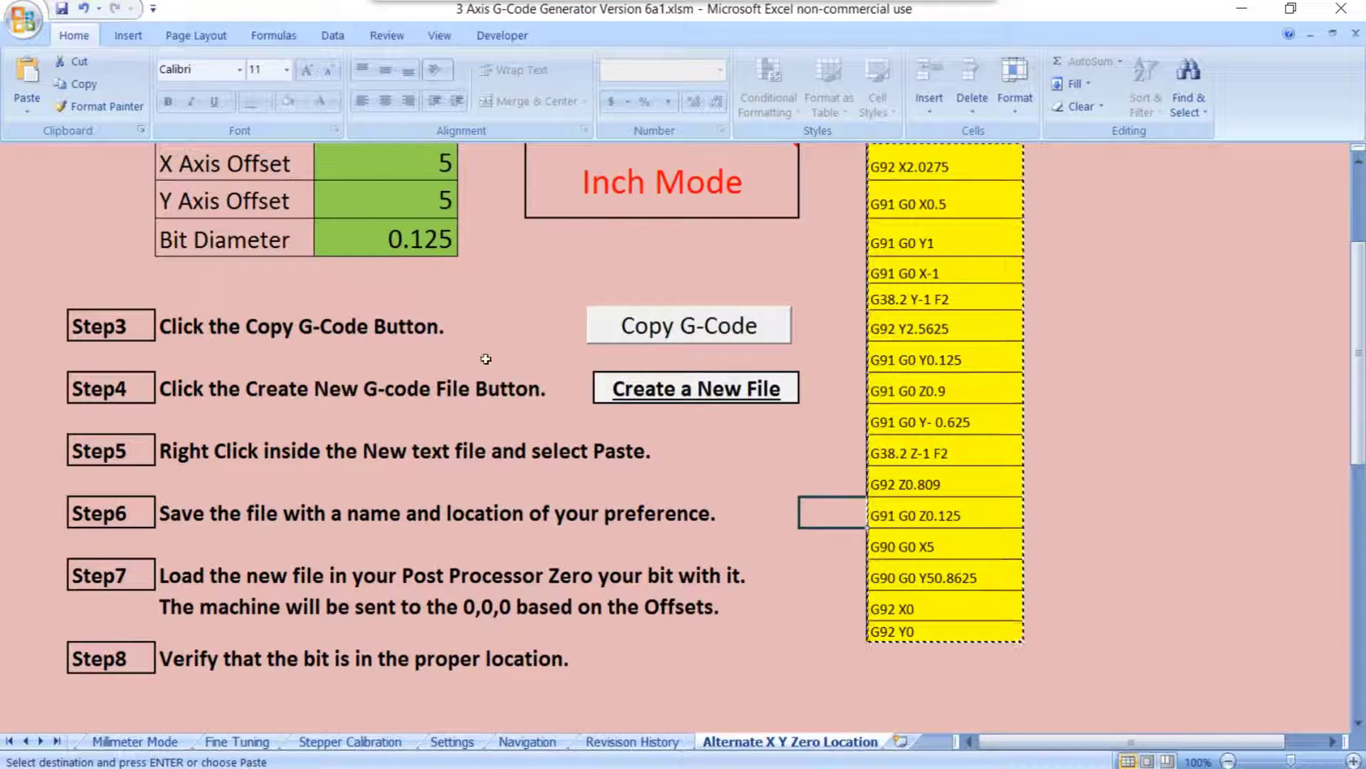
scroll(350, 308, up, 3)
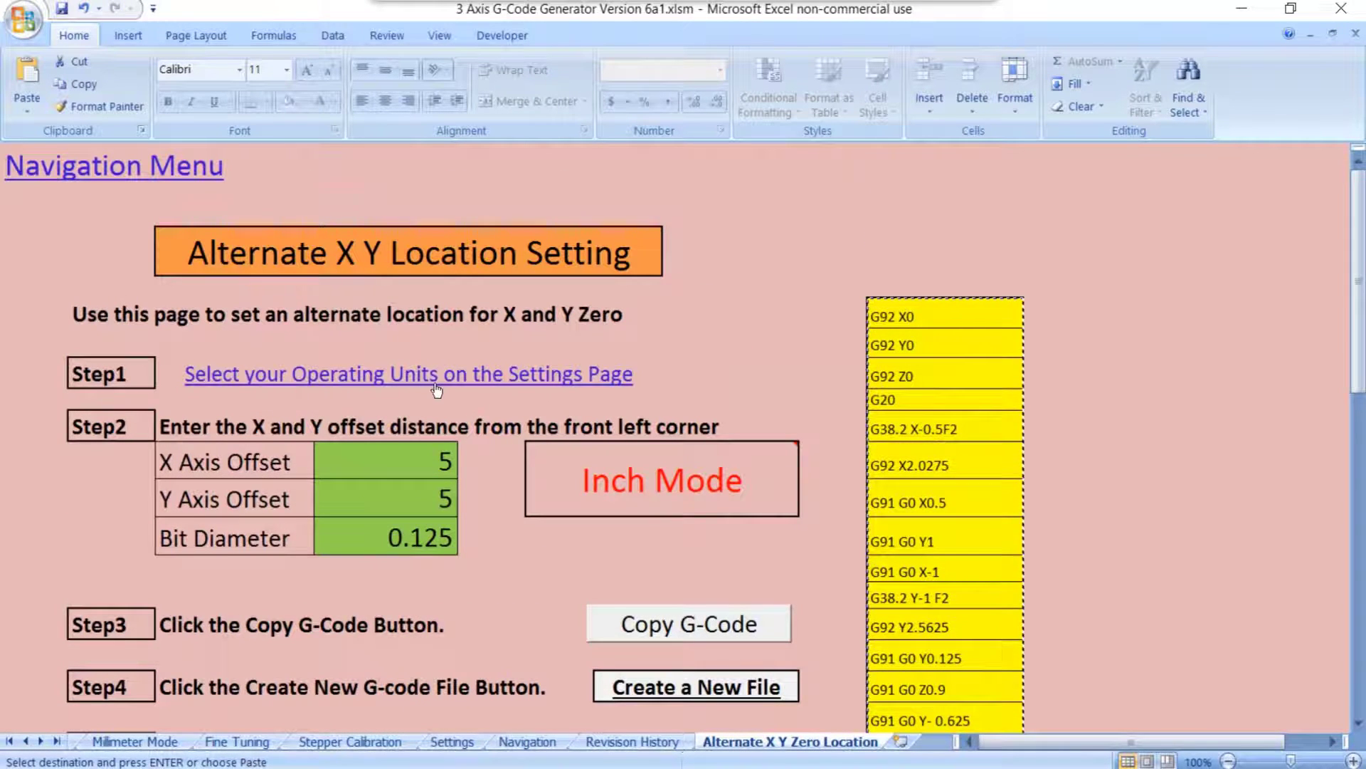
click(85, 180)
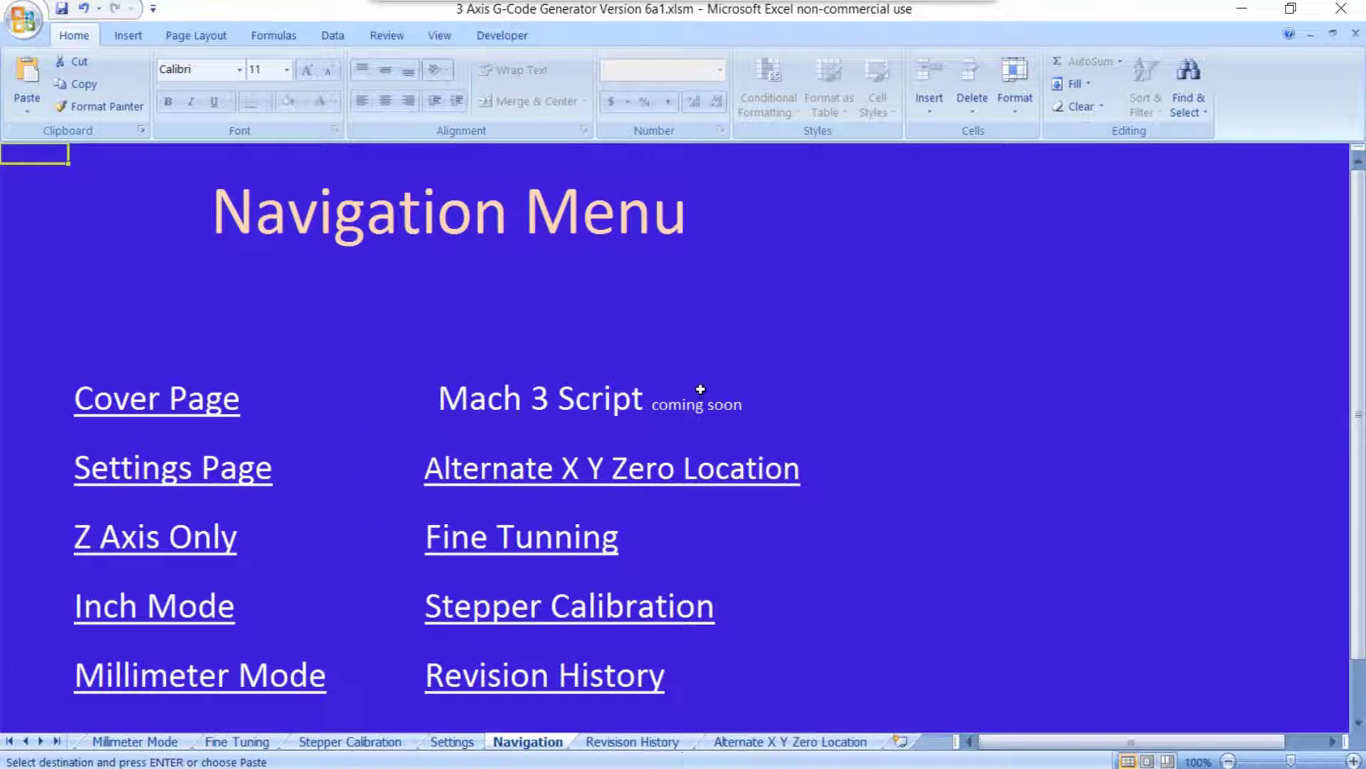
Check the Mach 3 Script coming-soon label and save the G-Code Generator workbook.
click(525, 415)
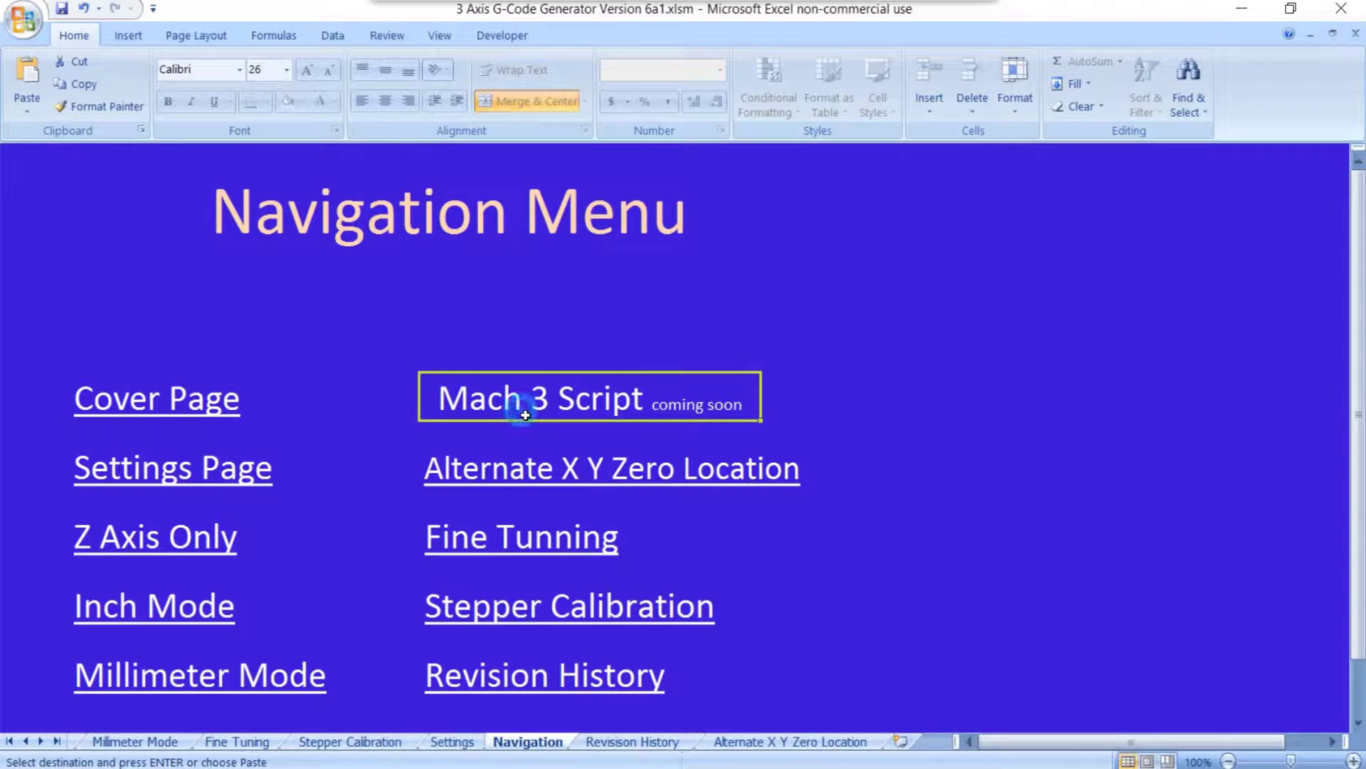
click(282, 310)
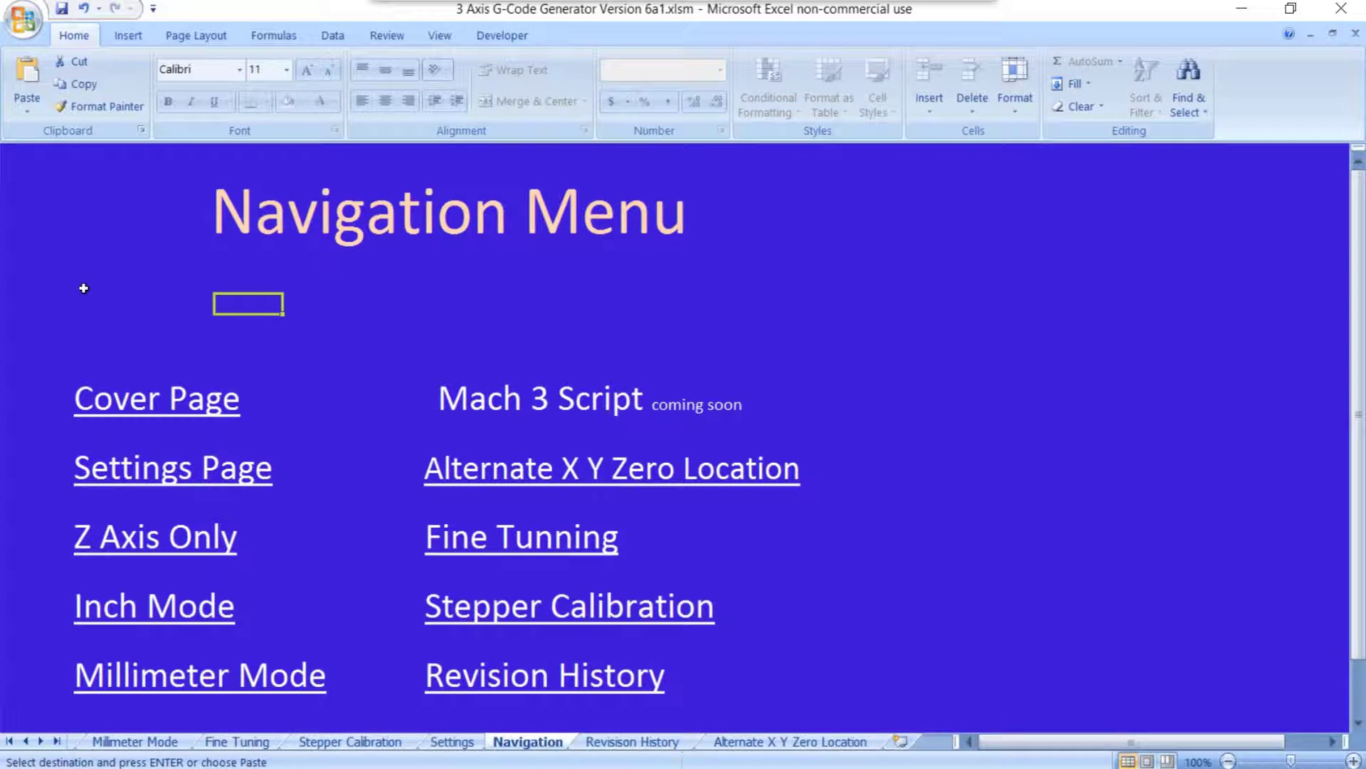
click(45, 200)
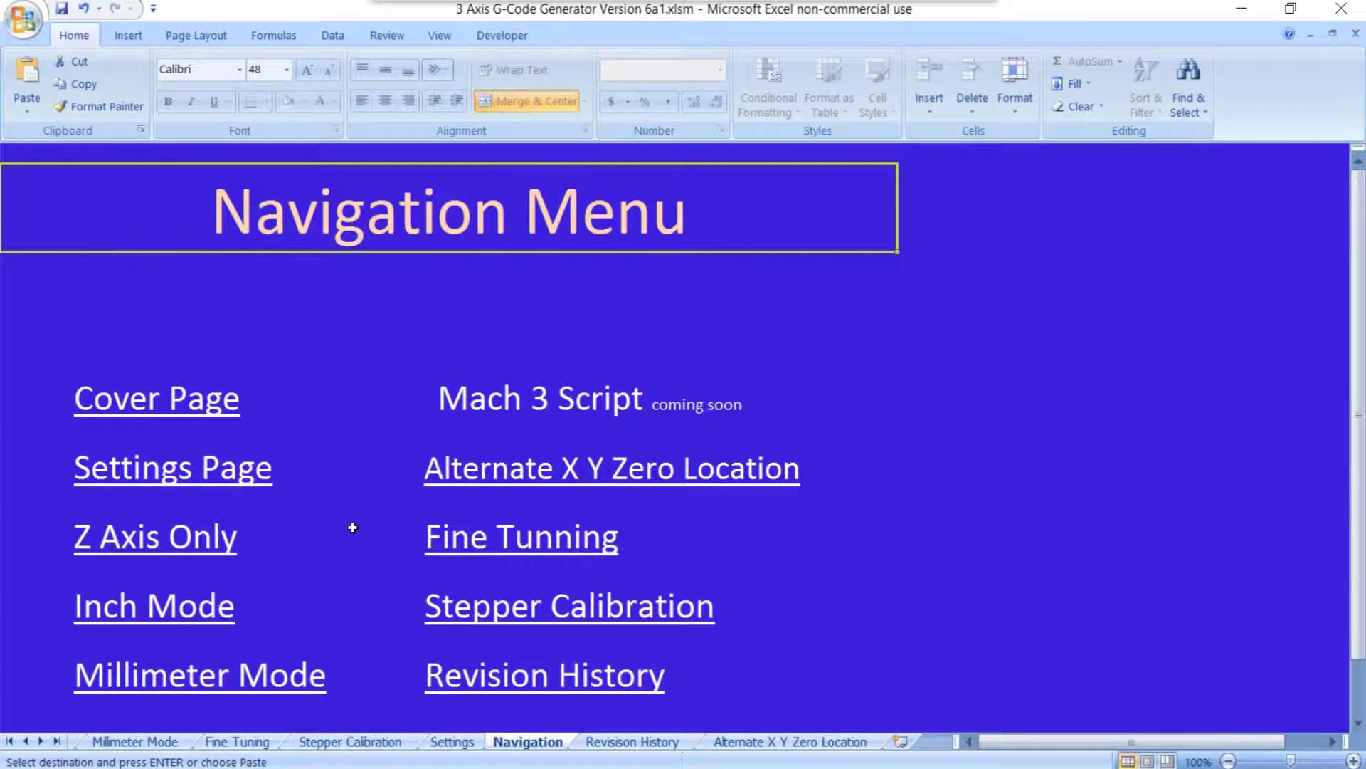
click(62, 10)
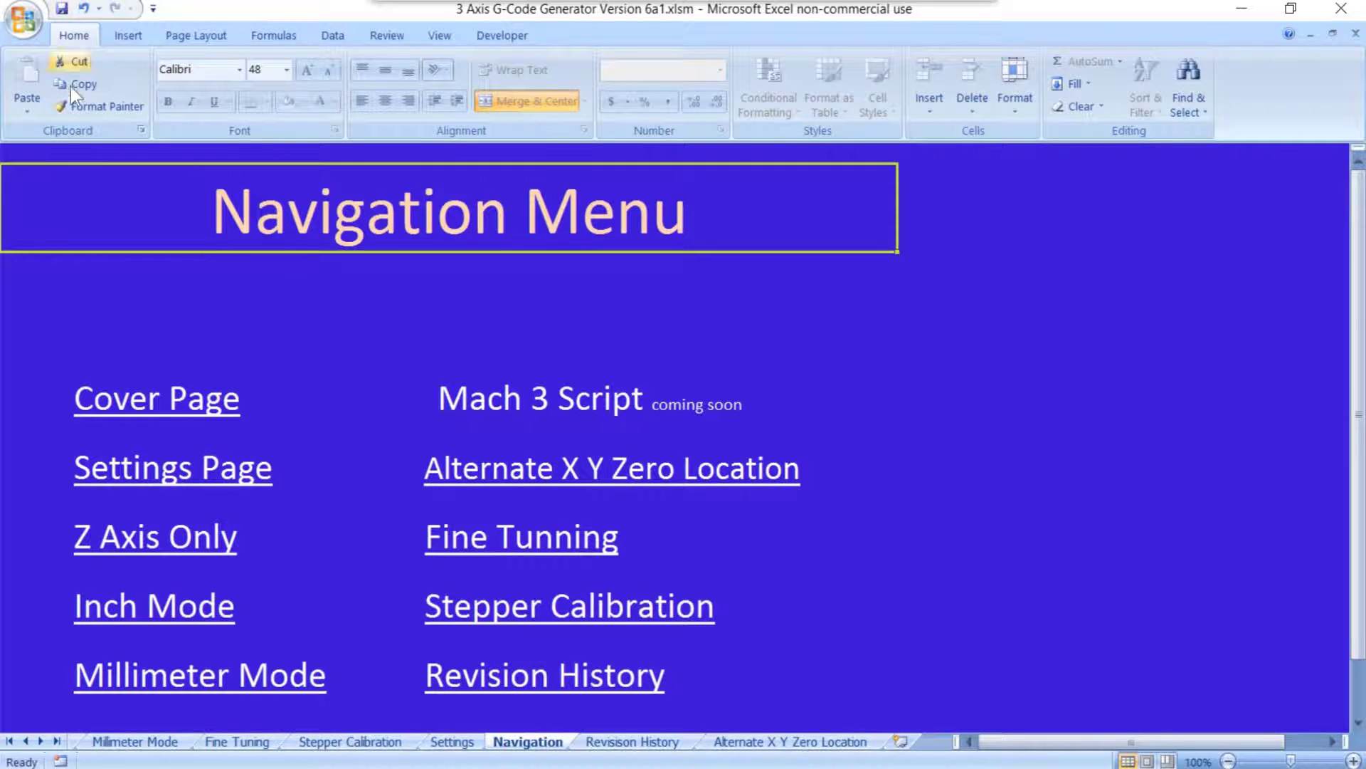
click(190, 475)
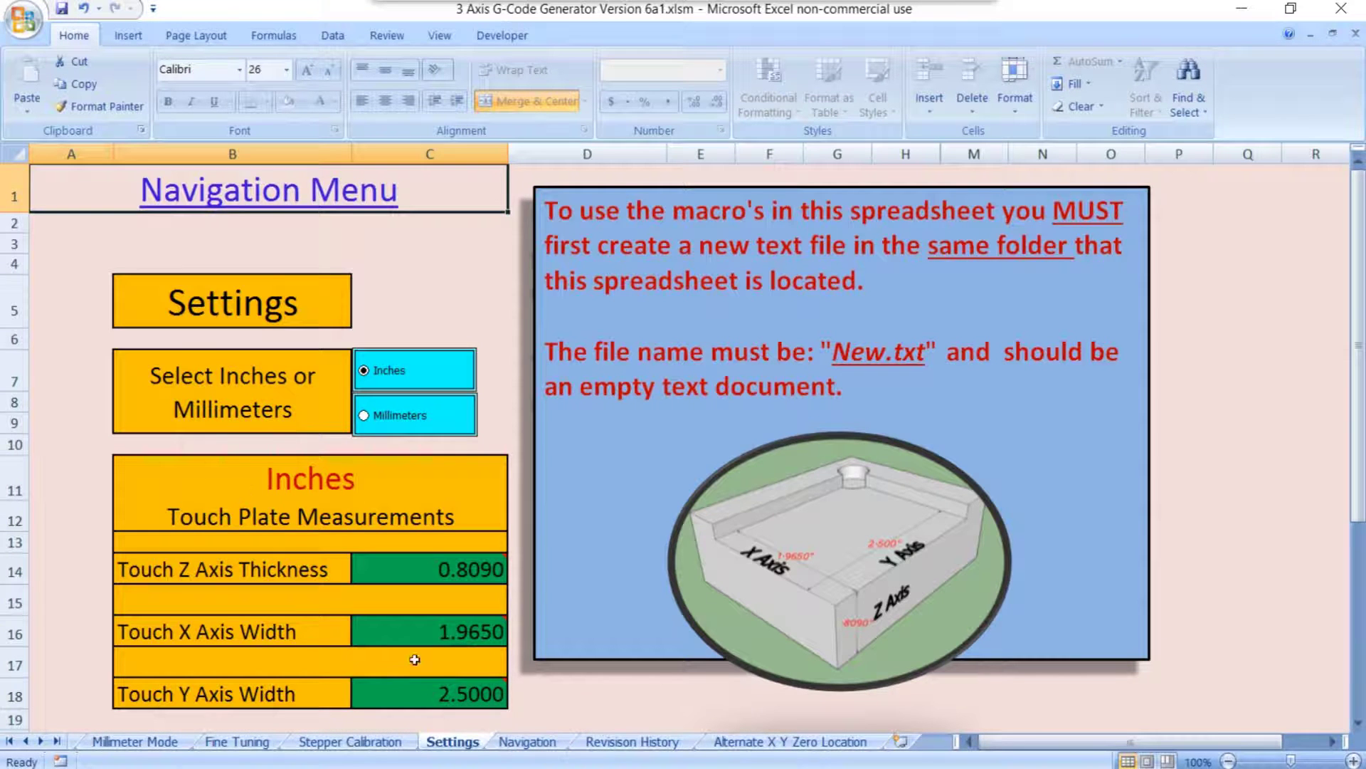
Try editing the protected Settings heading, dismiss the warning, and select the 0.8090 touch thickness value.
mouse_move(455, 572)
click(230, 306)
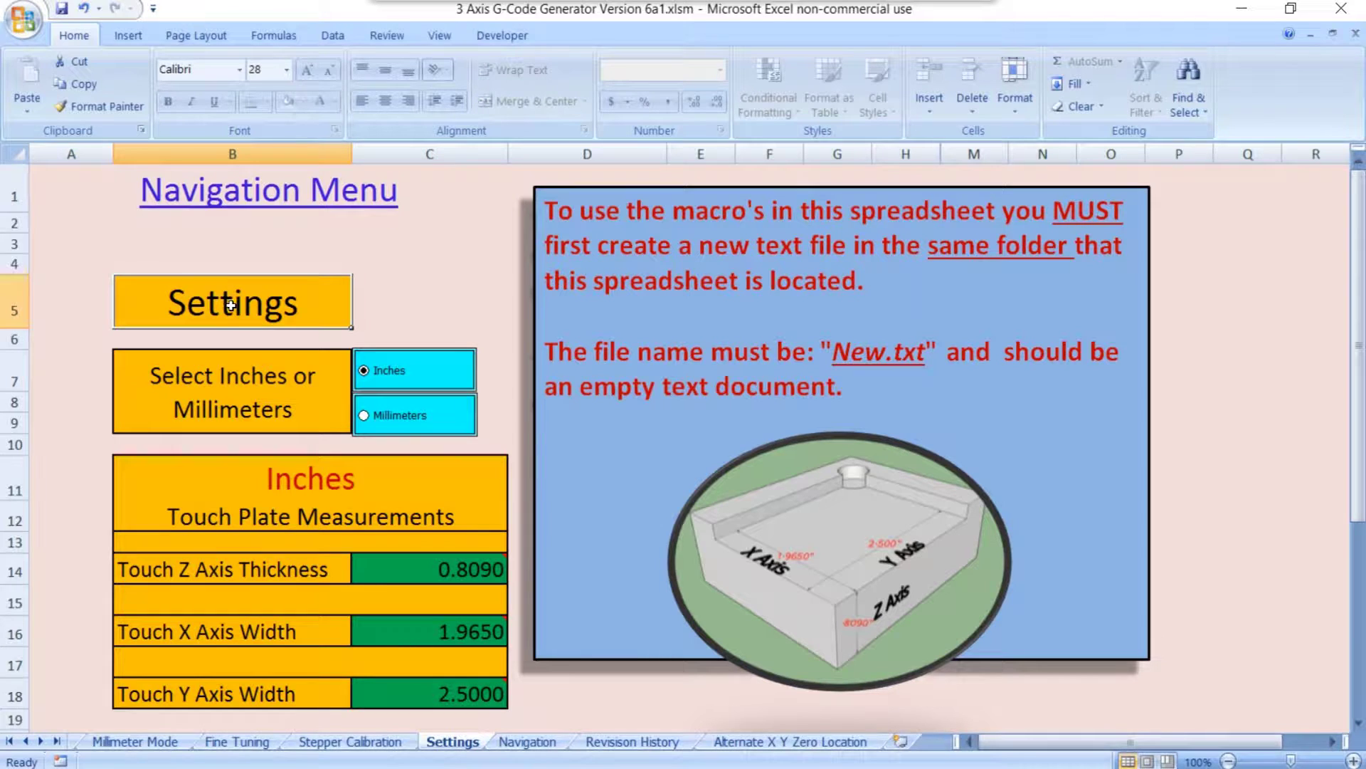
double_click(229, 306)
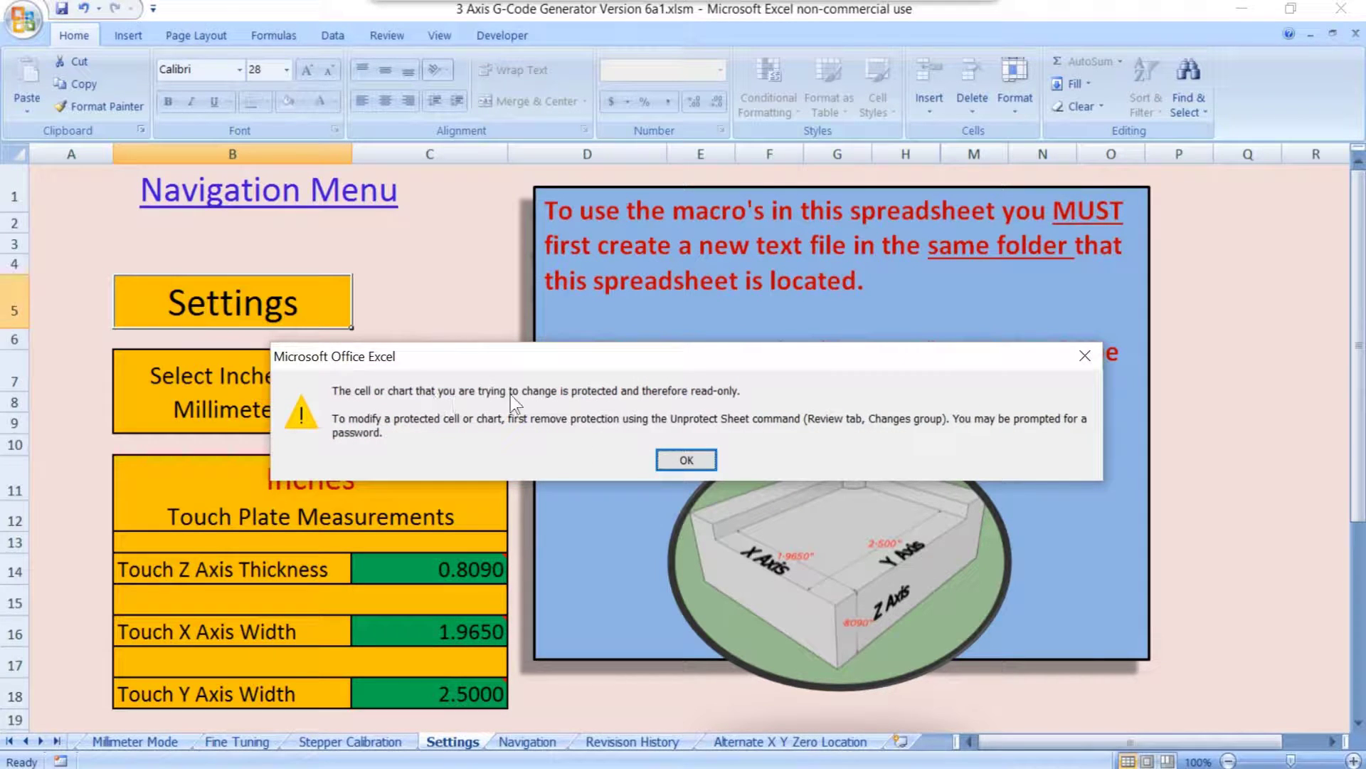
click(669, 460)
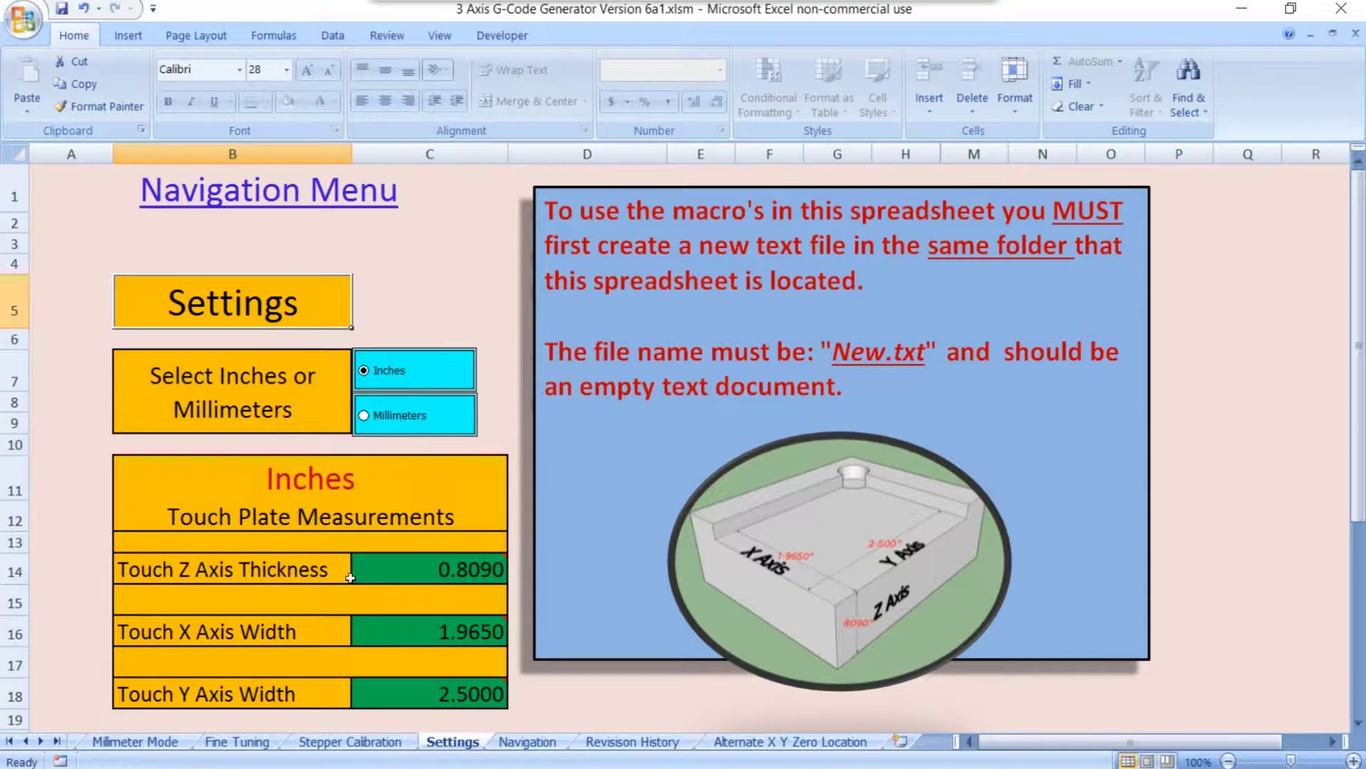
click(430, 582)
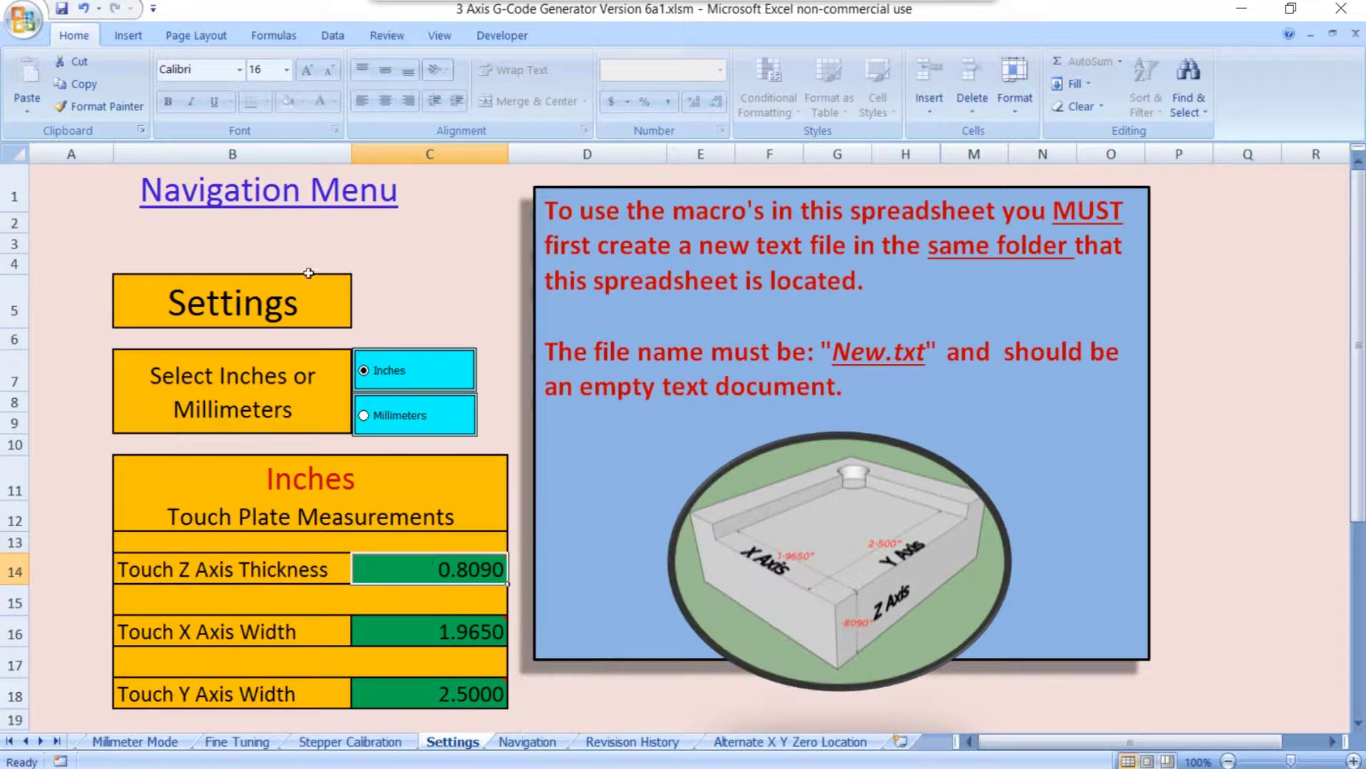
click(277, 212)
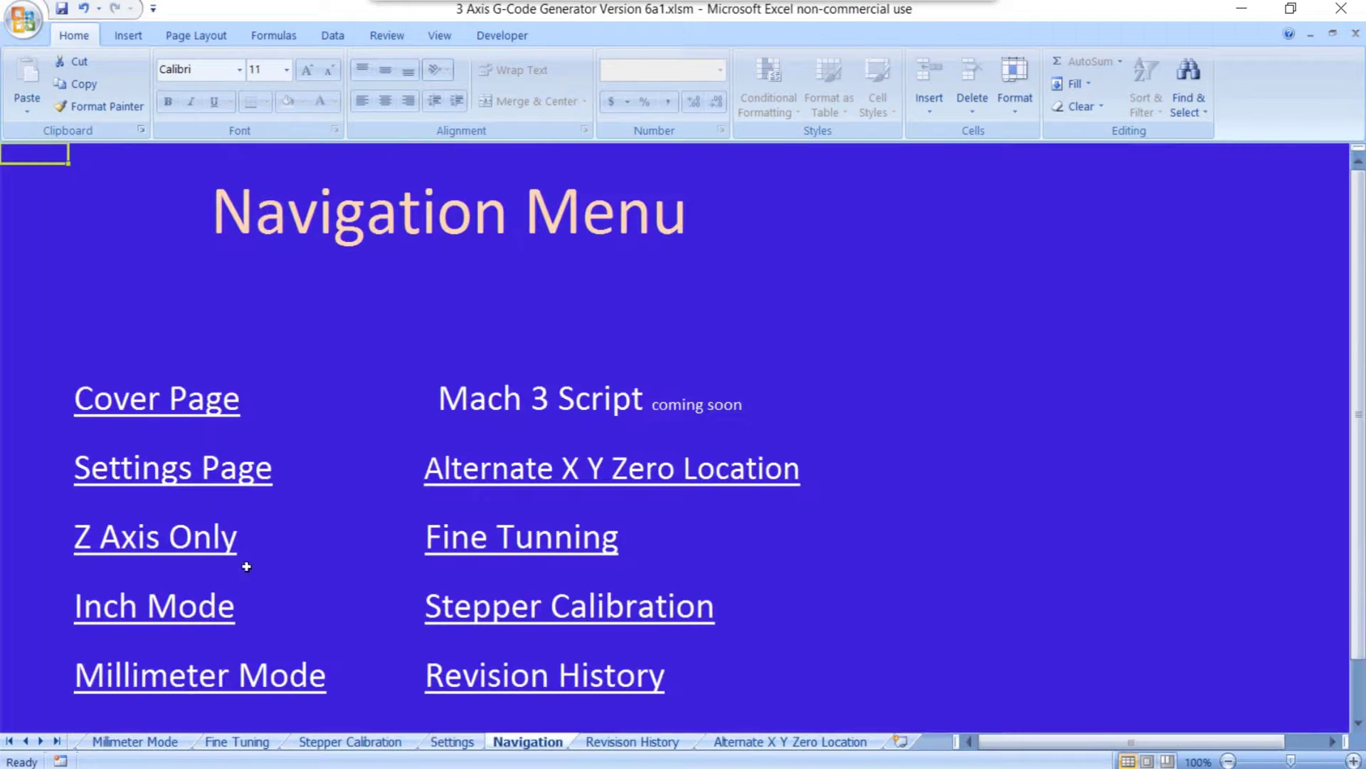
click(170, 553)
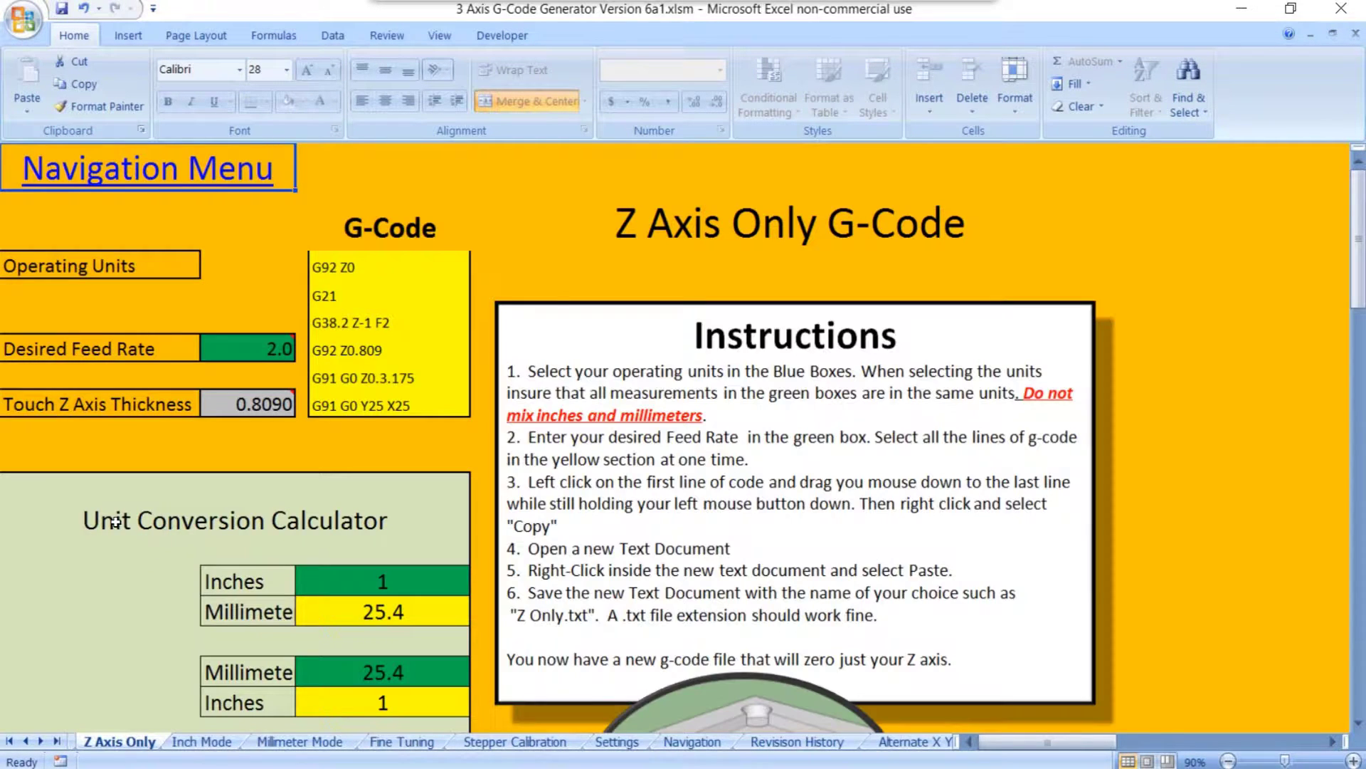
click(234, 413)
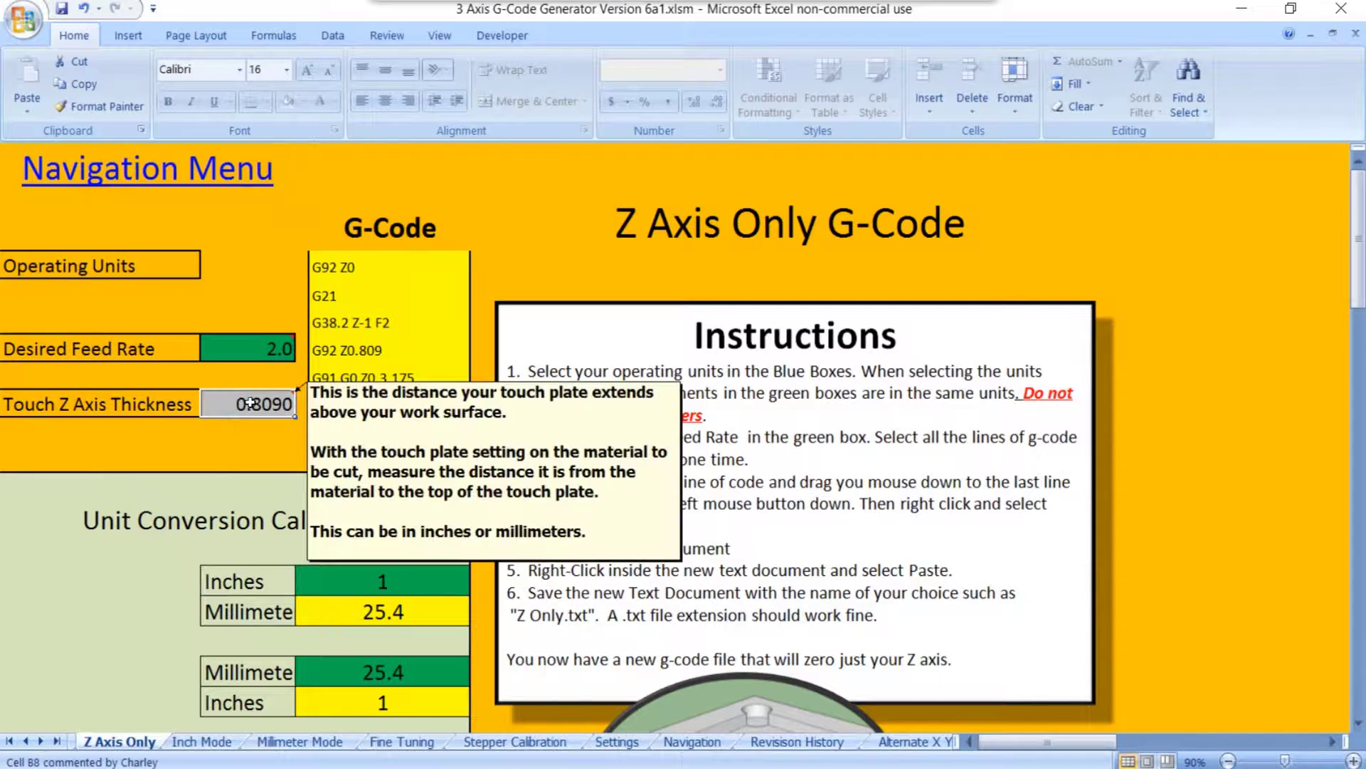
double_click(100, 413)
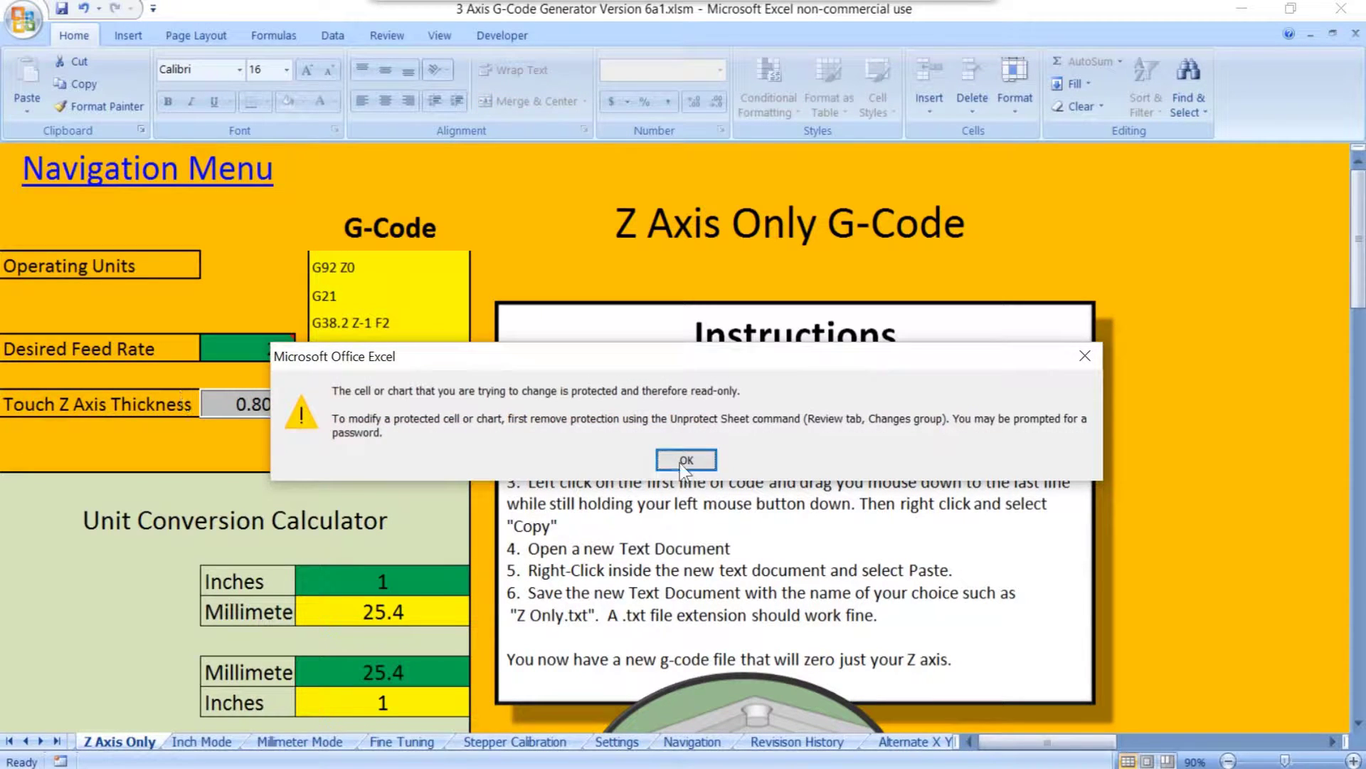
click(682, 461)
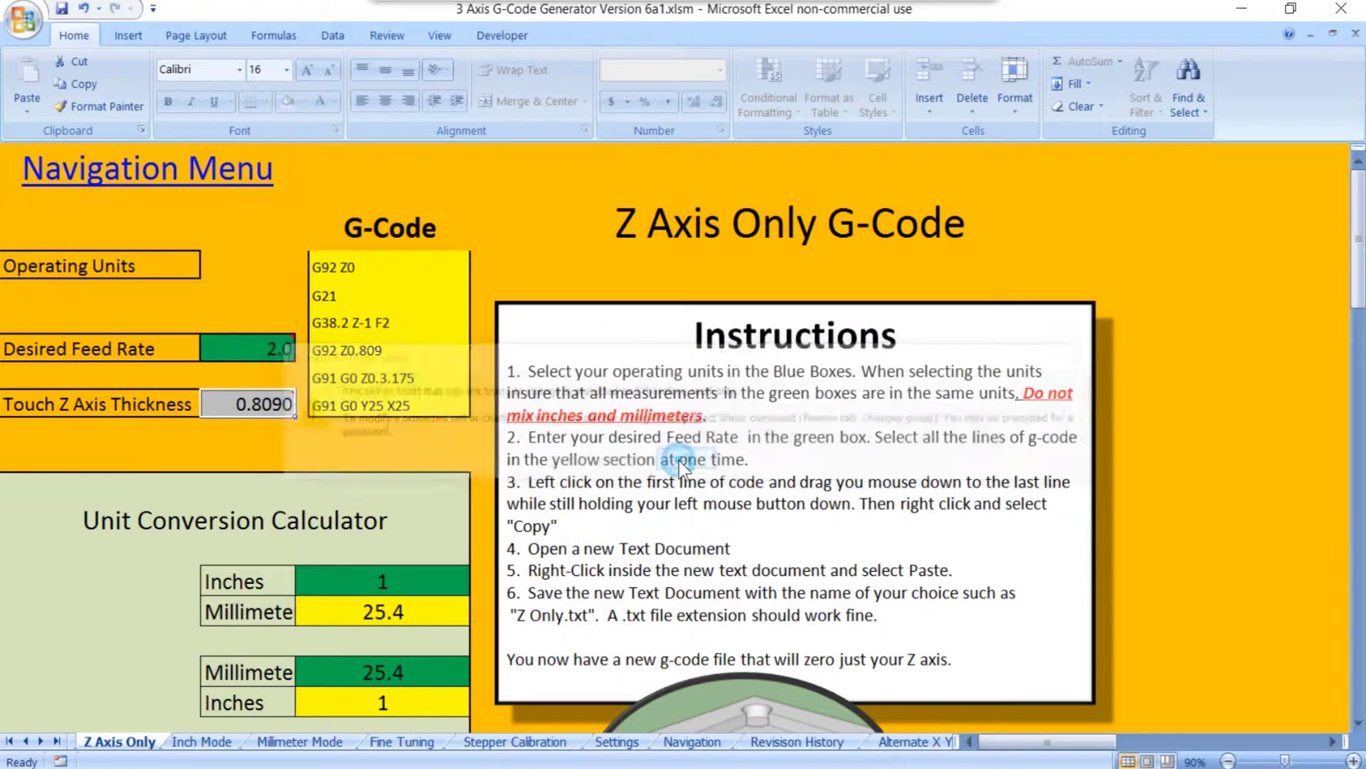
click(253, 356)
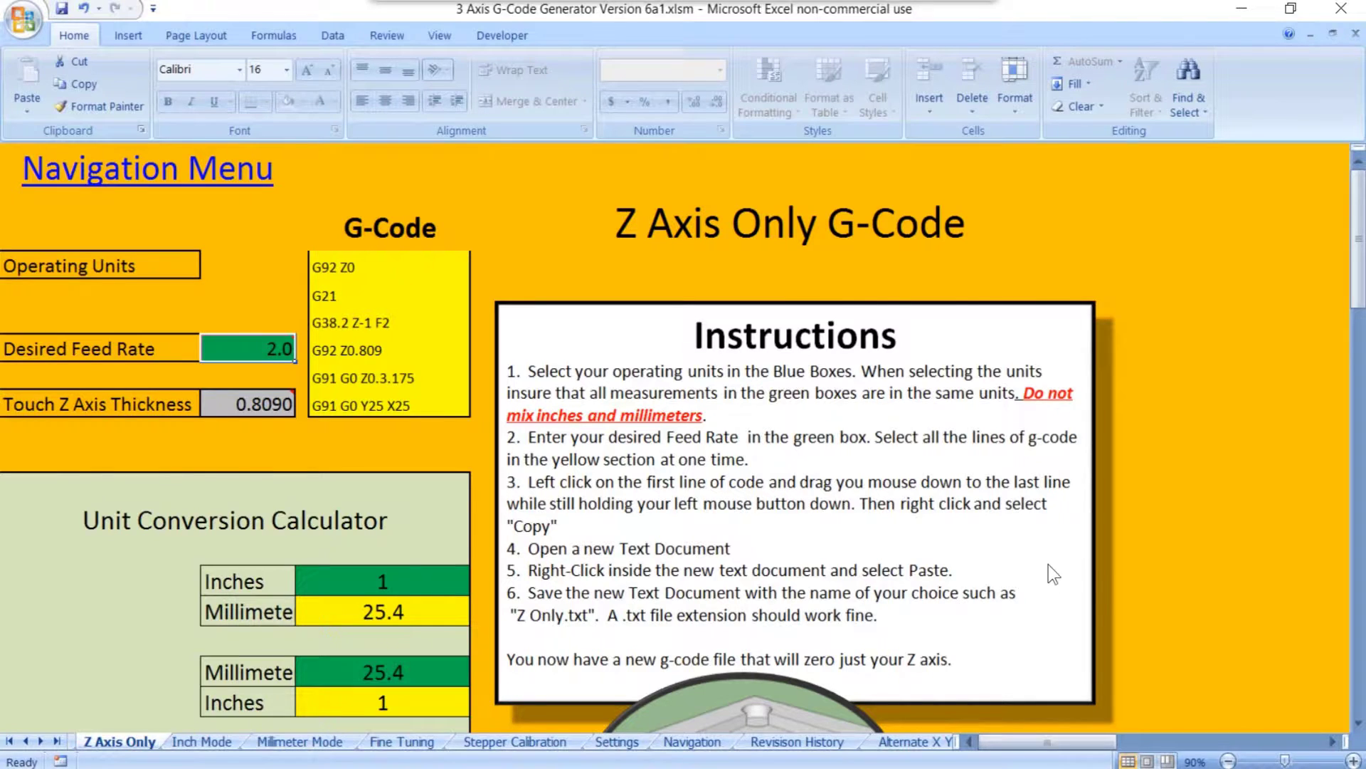
scroll(1046, 569, down, 2)
scroll(100, 543, up, 2)
Open the Cover Page from the Navigation sheet and scroll through its welcome instructions.
click(181, 178)
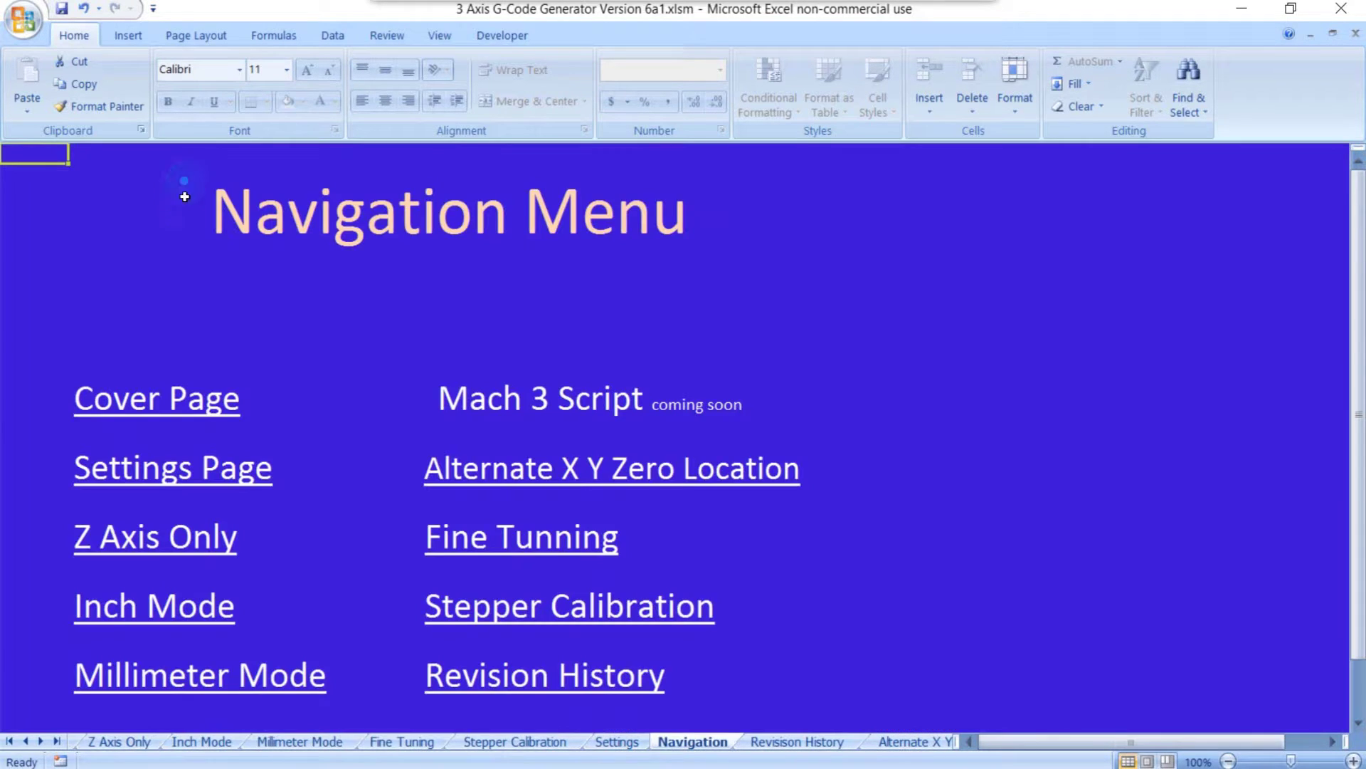
click(130, 398)
scroll(130, 403, down, 15)
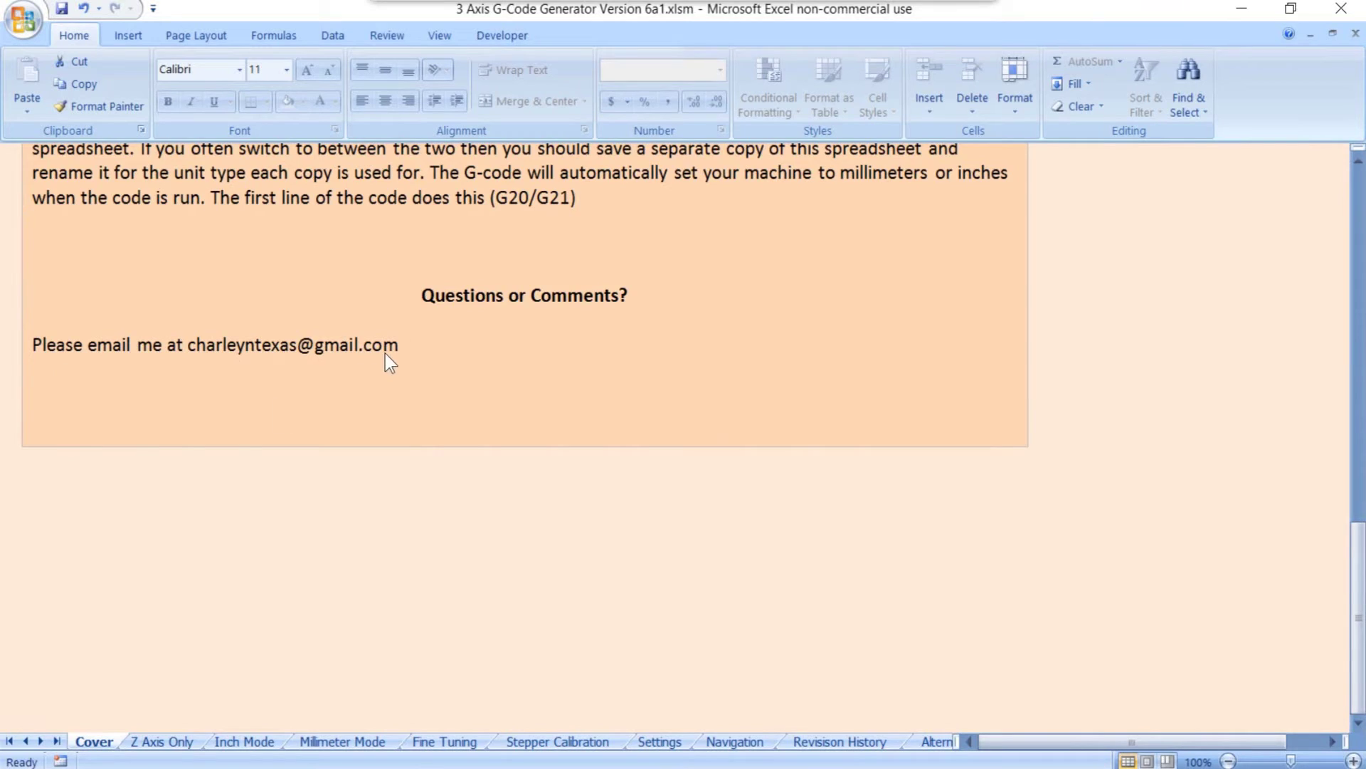
scroll(374, 347, up, 15)
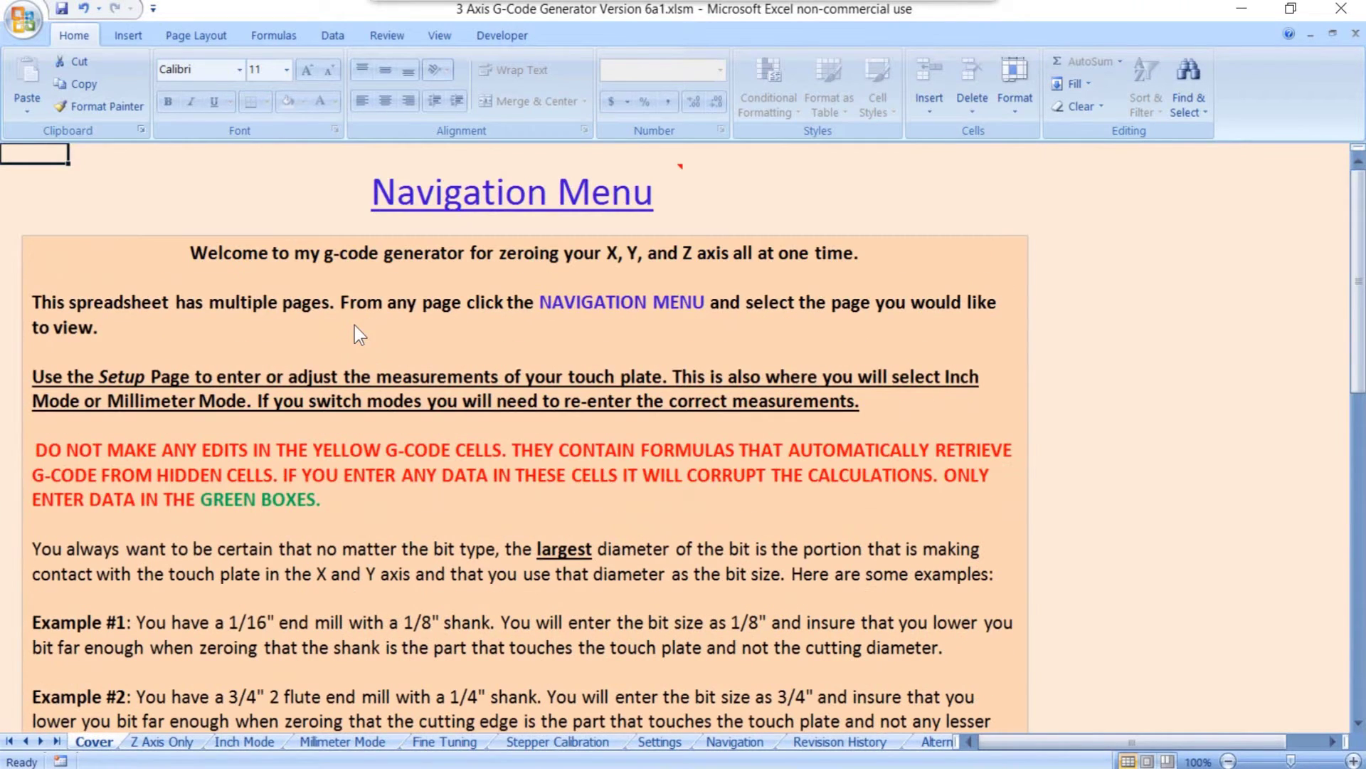